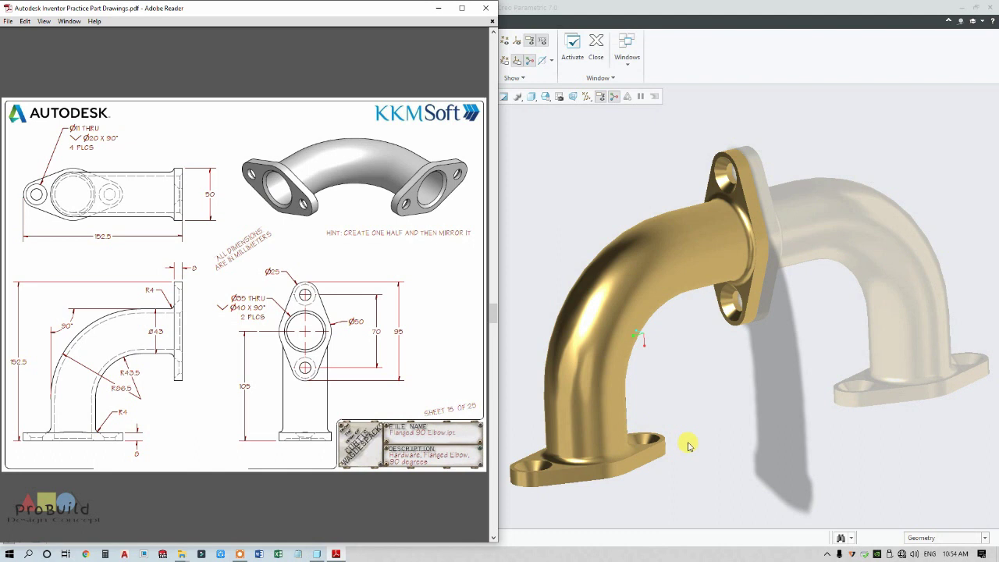
Examine the finished flanged elbow model from several sides and compare it with its dimensioned drawing in Adobe Reader.
{"action": "scroll", "coordinate": [691, 445], "scroll_direction": "down", "scroll_amount": 2}
{"action": "scroll", "coordinate": [648, 459], "scroll_direction": "up", "scroll_amount": 3}
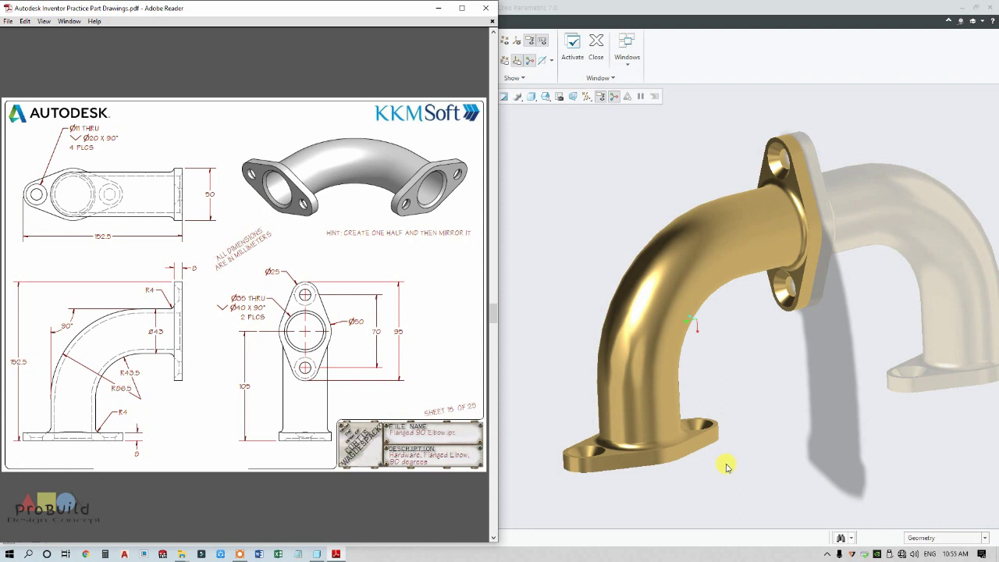
{"action": "scroll", "coordinate": [708, 461], "scroll_direction": "down", "scroll_amount": 1}
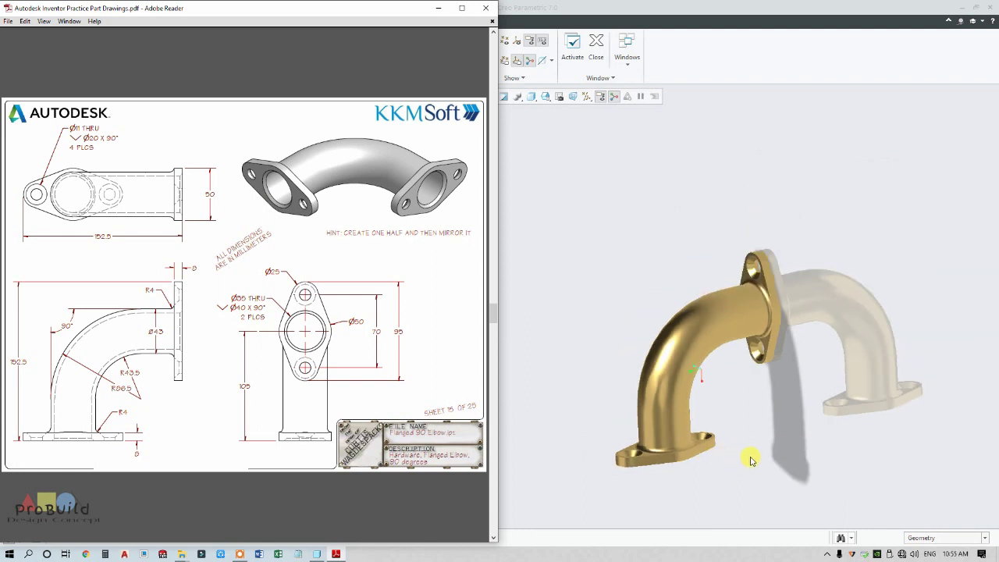
{"action": "scroll", "coordinate": [750, 459], "scroll_direction": "up", "scroll_amount": 2}
{"action": "middle_click_drag", "start_coordinate": [869, 455], "coordinate": [515, 489]}
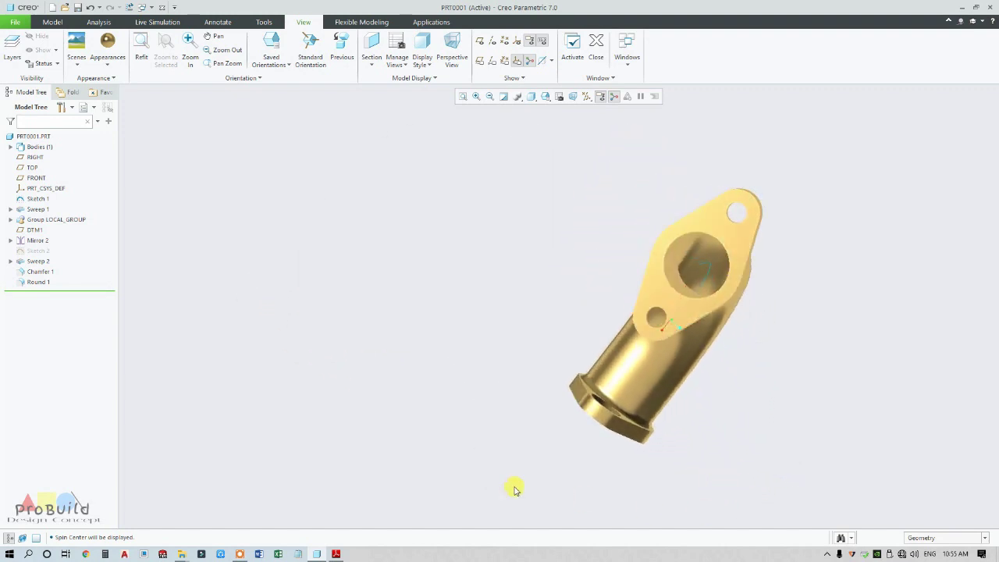
{"action": "left_click", "coordinate": [336, 553]}
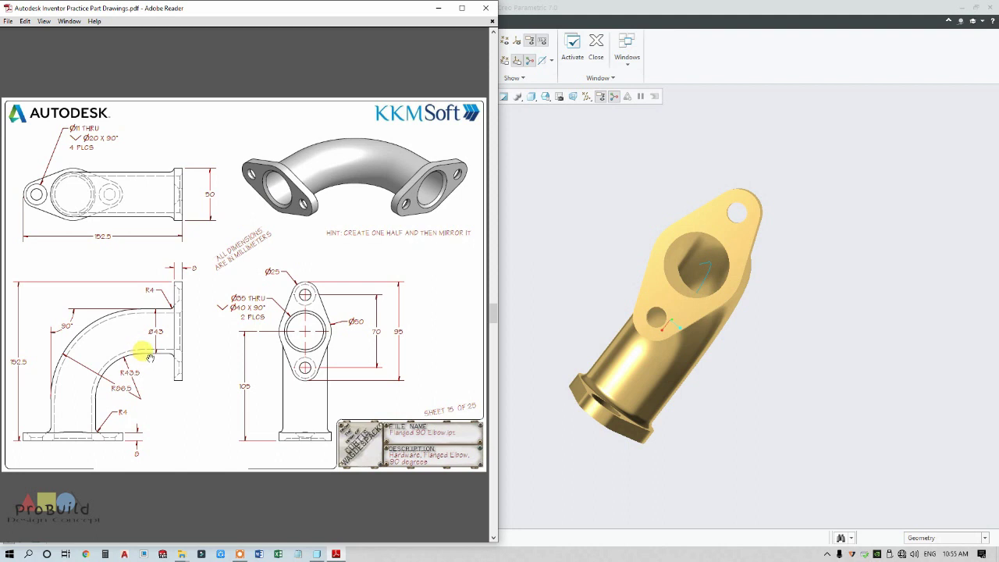
{"action": "left_click", "coordinate": [559, 251]}
Close the finished elbow part and create a new solid part from the mmns_part_solid_abs template.
{"action": "left_click", "coordinate": [15, 22]}
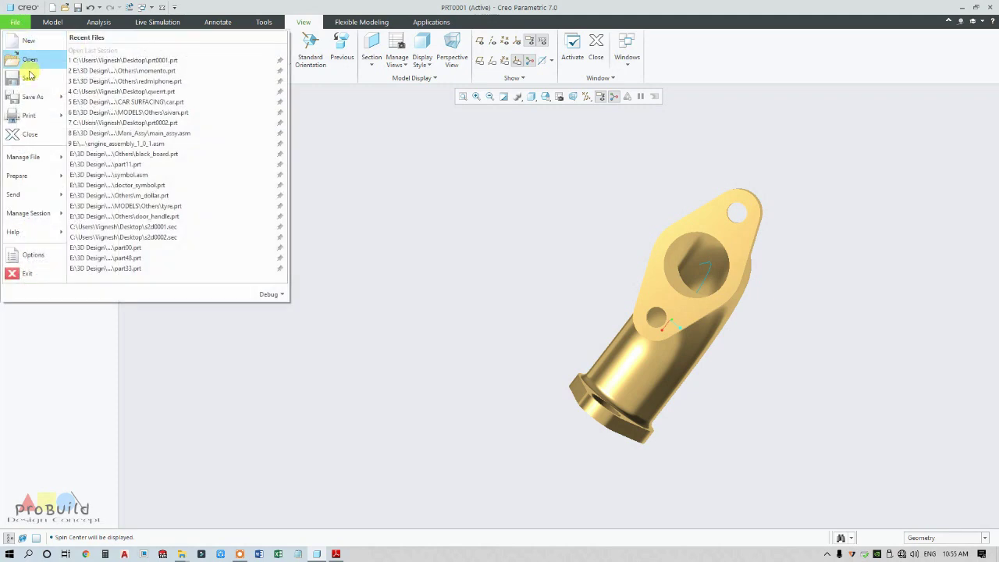
{"action": "left_click", "coordinate": [30, 134]}
{"action": "left_click", "coordinate": [12, 53]}
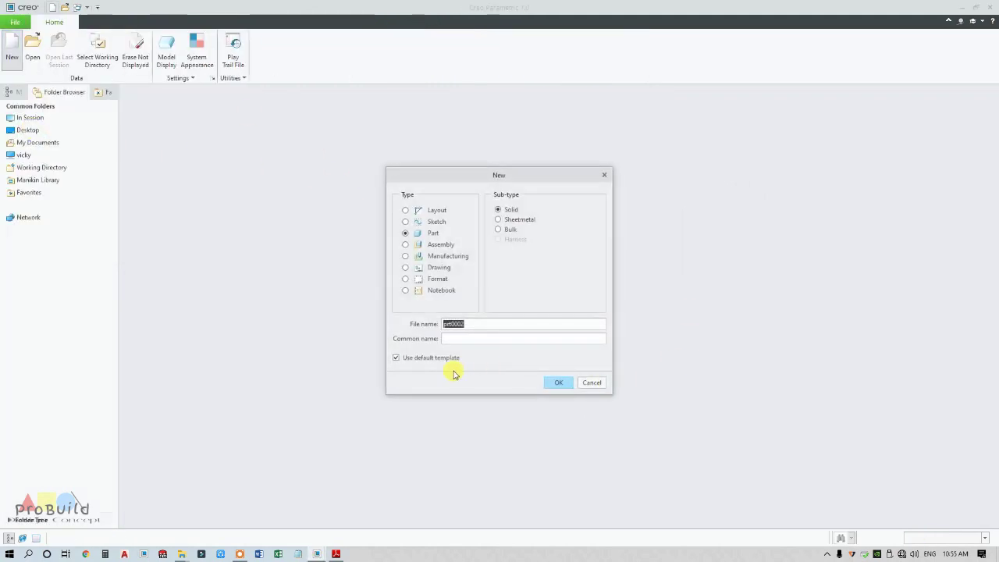
{"action": "left_click", "coordinate": [557, 381]}
{"action": "scroll", "coordinate": [451, 250], "scroll_direction": "down", "scroll_amount": 2}
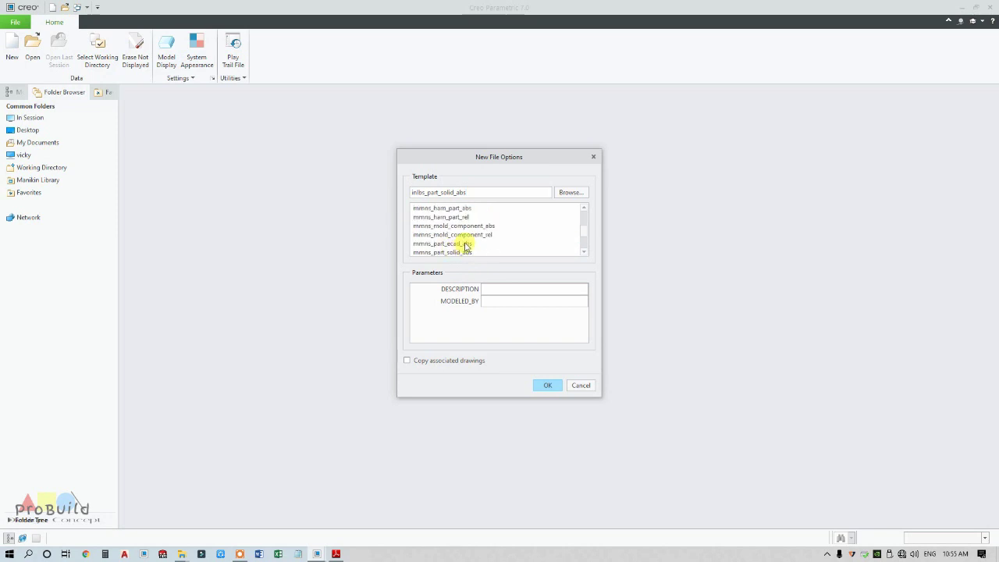
{"action": "scroll", "coordinate": [466, 246], "scroll_direction": "down", "scroll_amount": 1}
{"action": "left_click", "coordinate": [466, 226]}
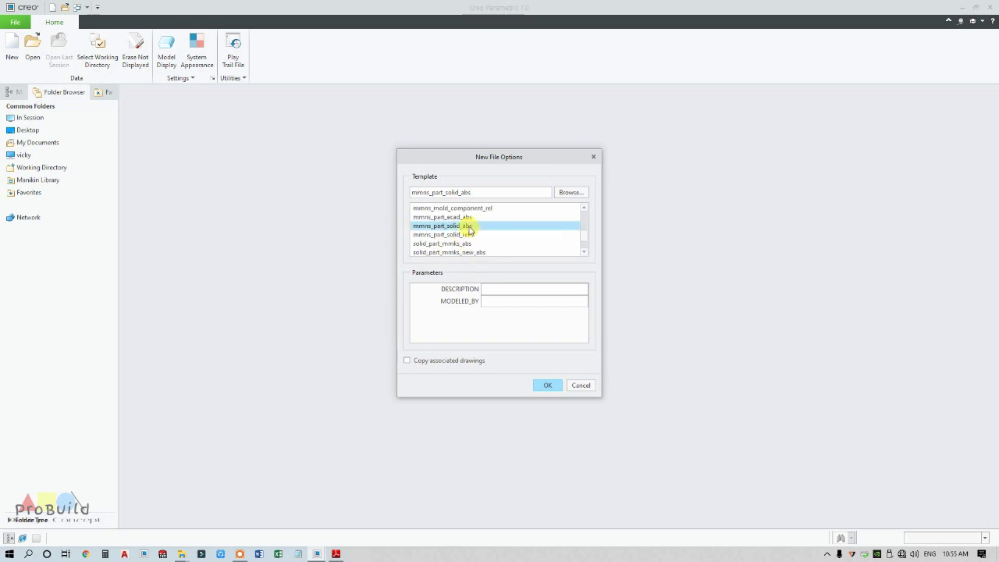
{"action": "left_click", "coordinate": [551, 382]}
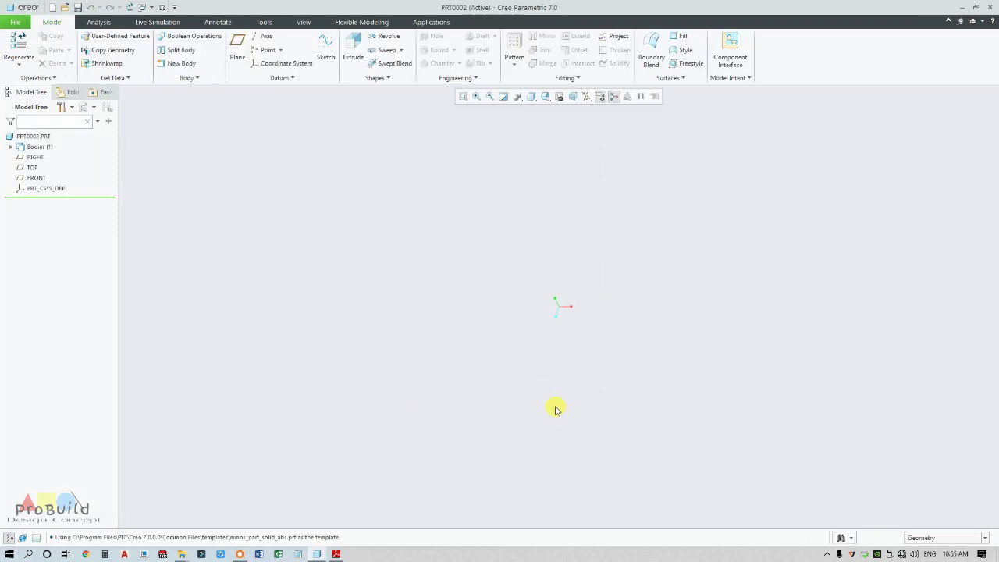
Turn on the display of the datum planes in the new part.
{"action": "left_click", "coordinate": [587, 96]}
{"action": "left_click", "coordinate": [599, 156]}
{"action": "left_click", "coordinate": [599, 156]}
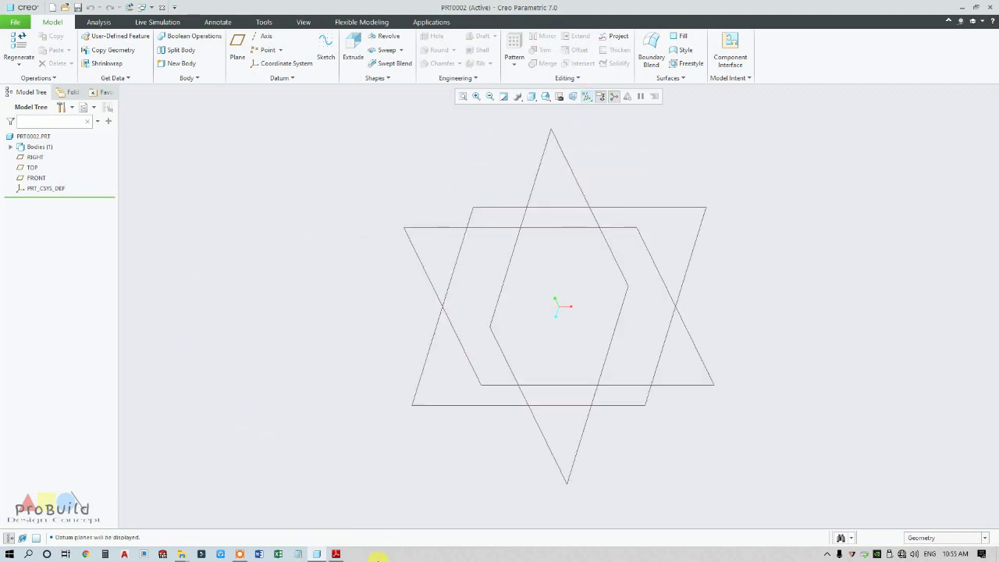
Read the elbow dimensions in the PDF drawing and calculate the centreline bend radius in Calculator as 43 ÷ 2 + 43.5.
{"action": "left_click", "coordinate": [335, 554]}
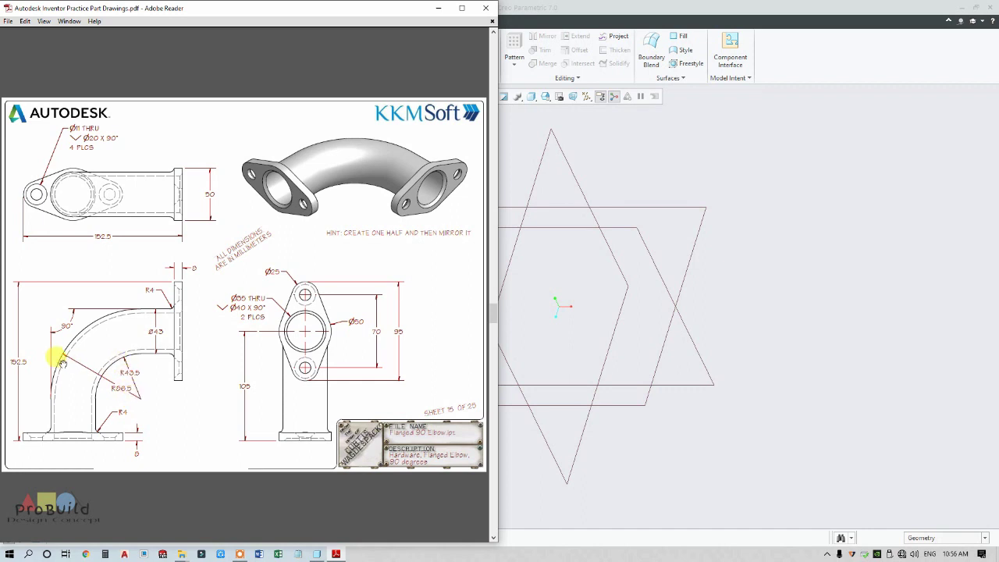
{"action": "left_click", "coordinate": [105, 554]}
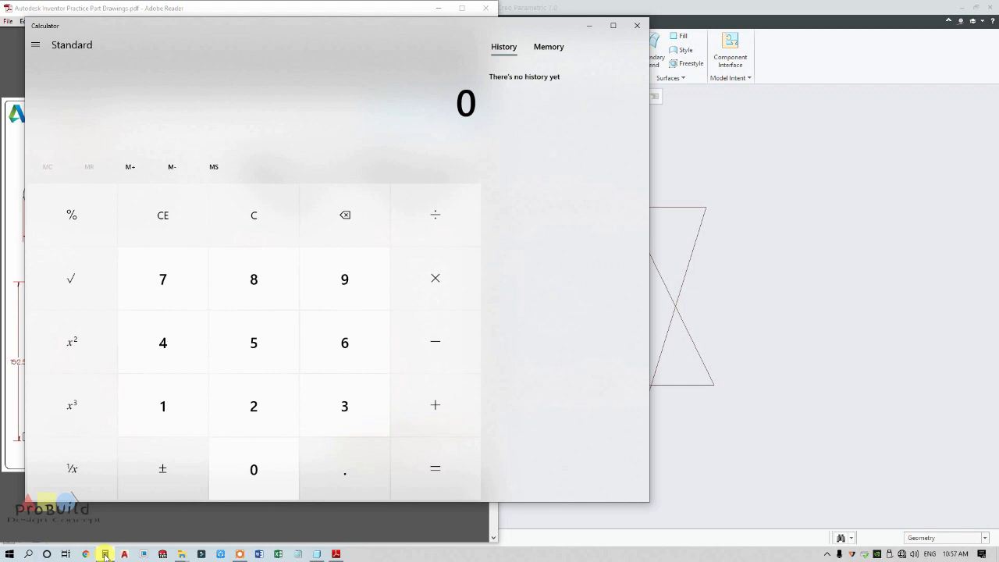
{"action": "type", "text": "43"}
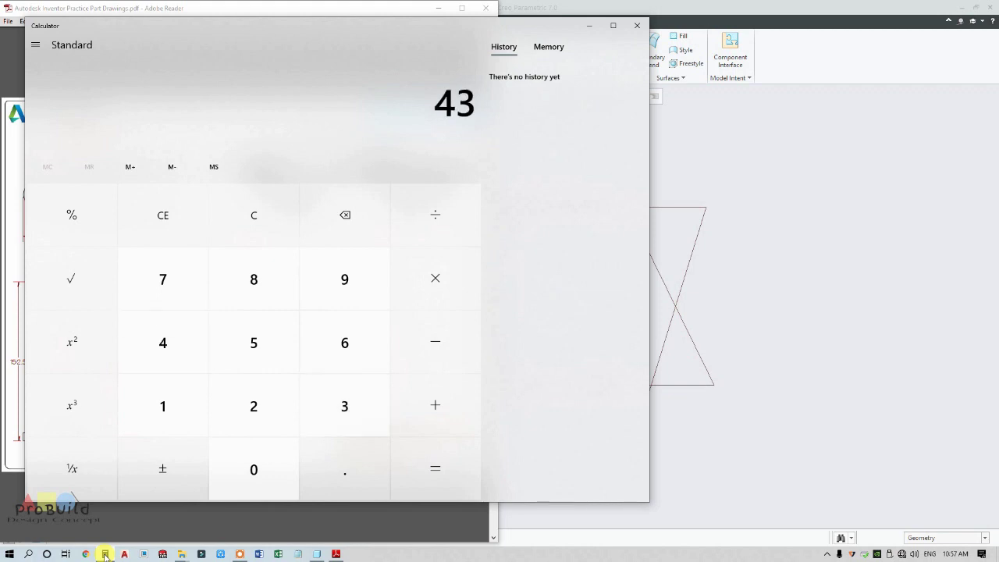
{"action": "type", "text": " ÷ 2"}
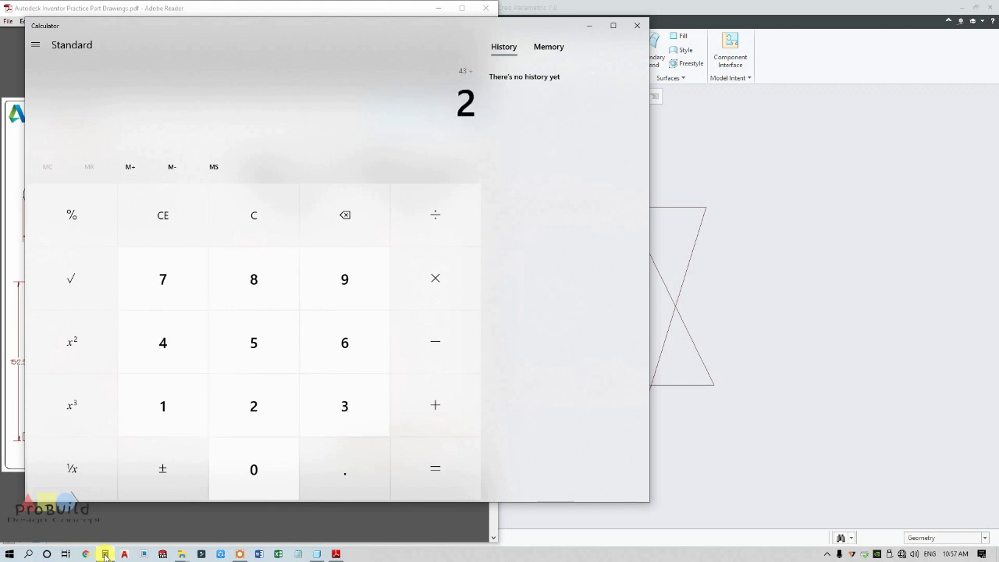
{"action": "key", "text": "Return"}
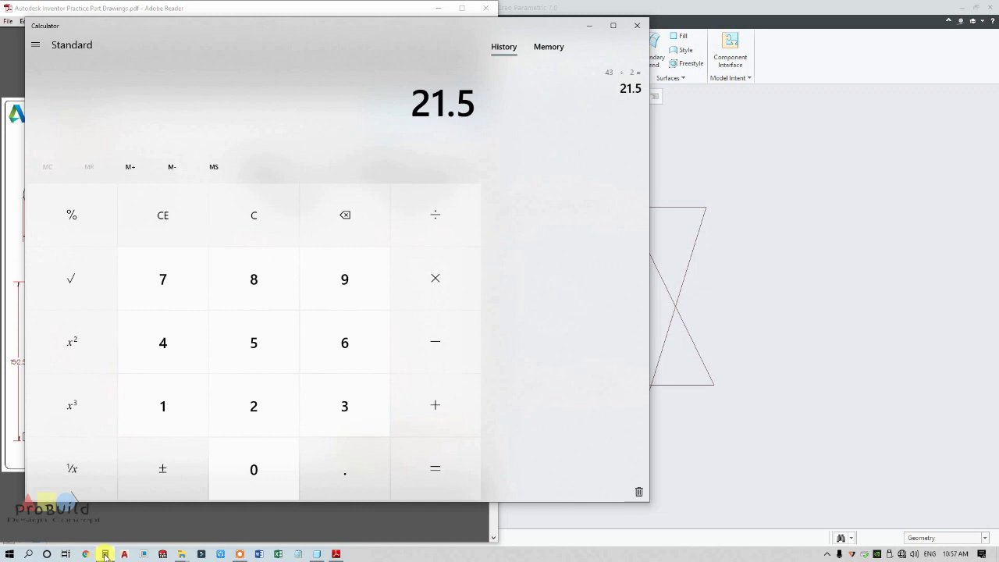
{"action": "type", "text": "+43.5"}
{"action": "key", "text": "Return"}
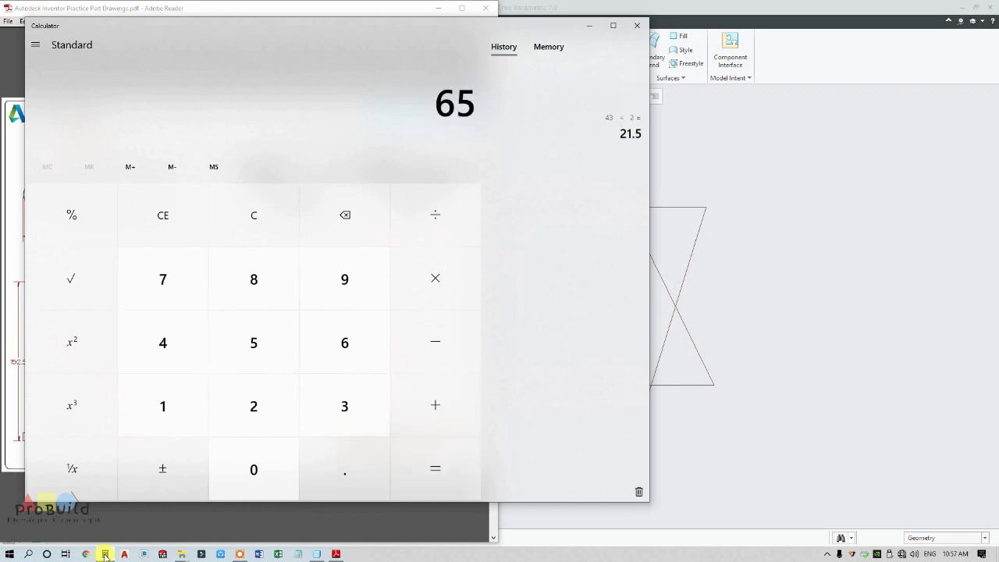
{"action": "left_click", "coordinate": [724, 439]}
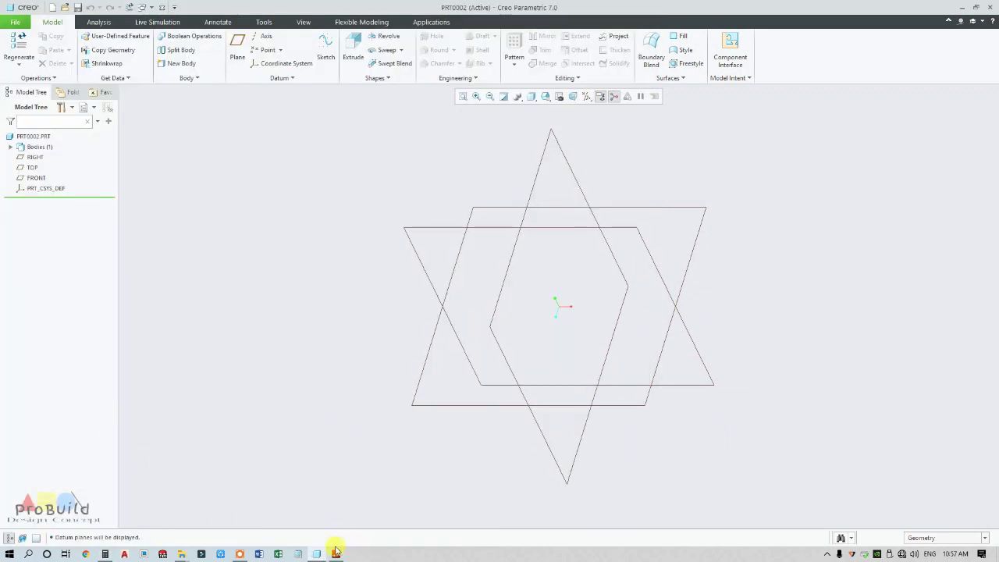
{"action": "left_click", "coordinate": [335, 553]}
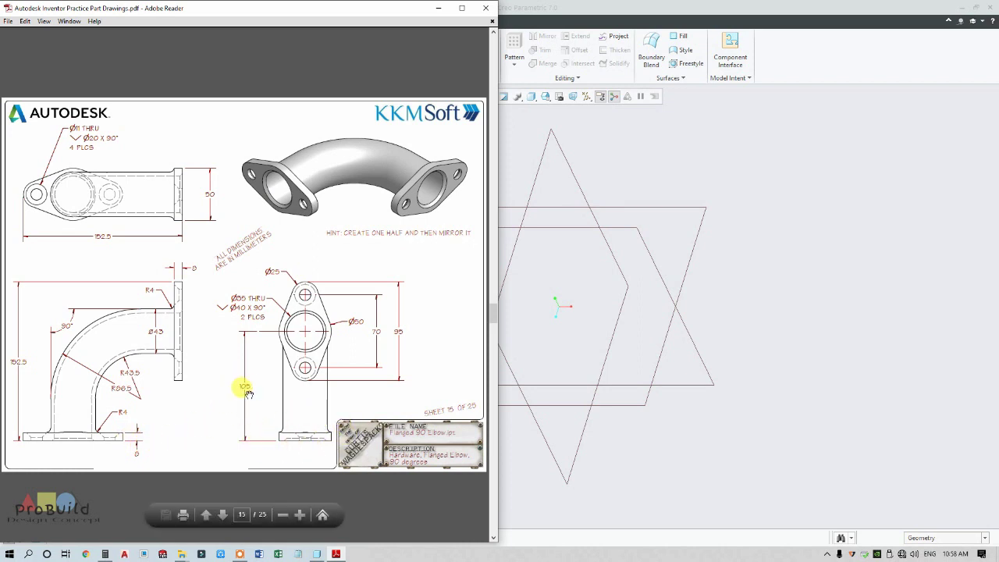
{"action": "left_click", "coordinate": [538, 339]}
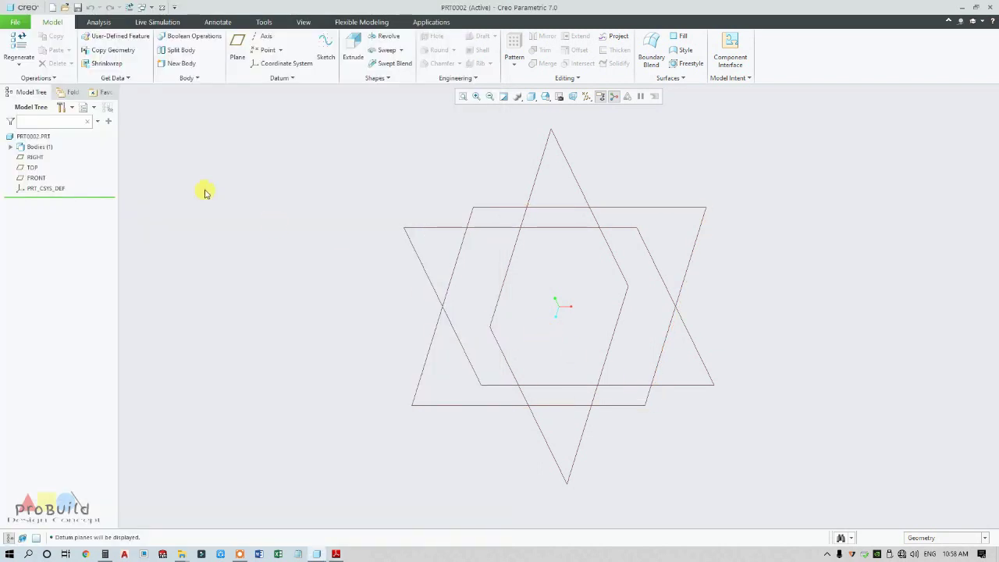
Start a sketch on the FRONT plane and orient the sketching plane parallel to the screen.
{"action": "left_click", "coordinate": [36, 178]}
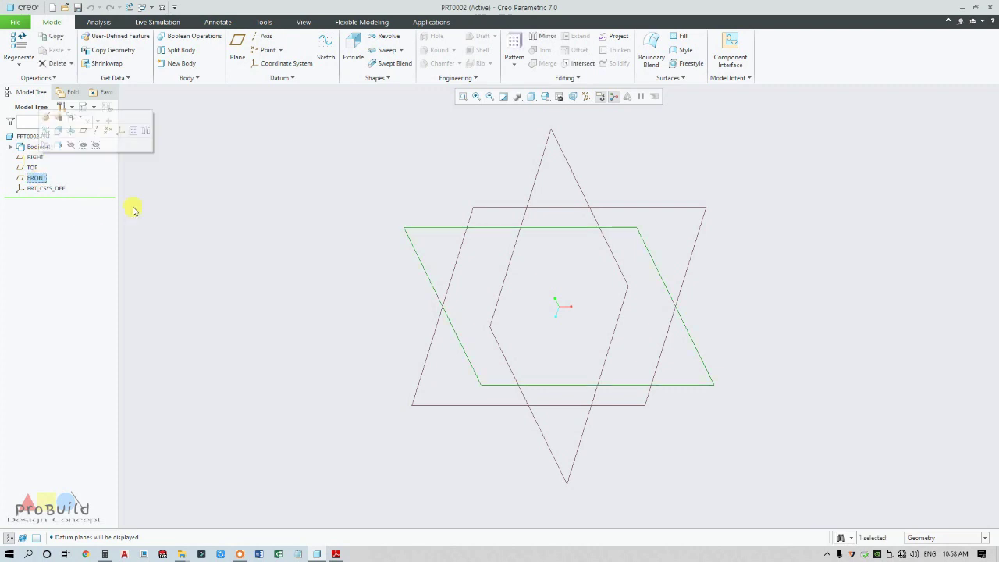
{"action": "left_click", "coordinate": [324, 53]}
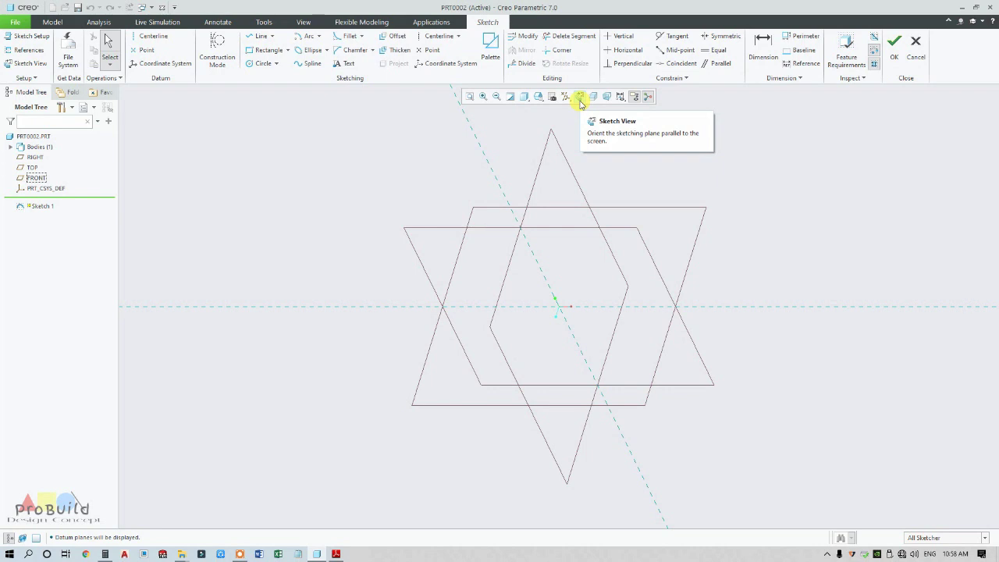
{"action": "left_click", "coordinate": [579, 97]}
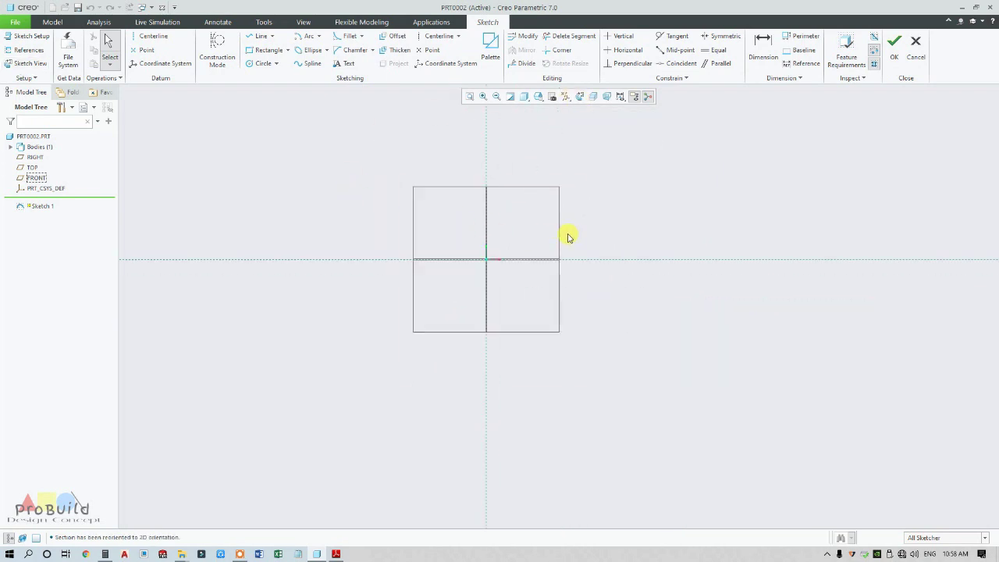
Draw a vertical centerline about 120 mm right of the origin and a horizontal centerline about 101 mm below it.
{"action": "left_click", "coordinate": [443, 41]}
{"action": "left_click", "coordinate": [471, 273]}
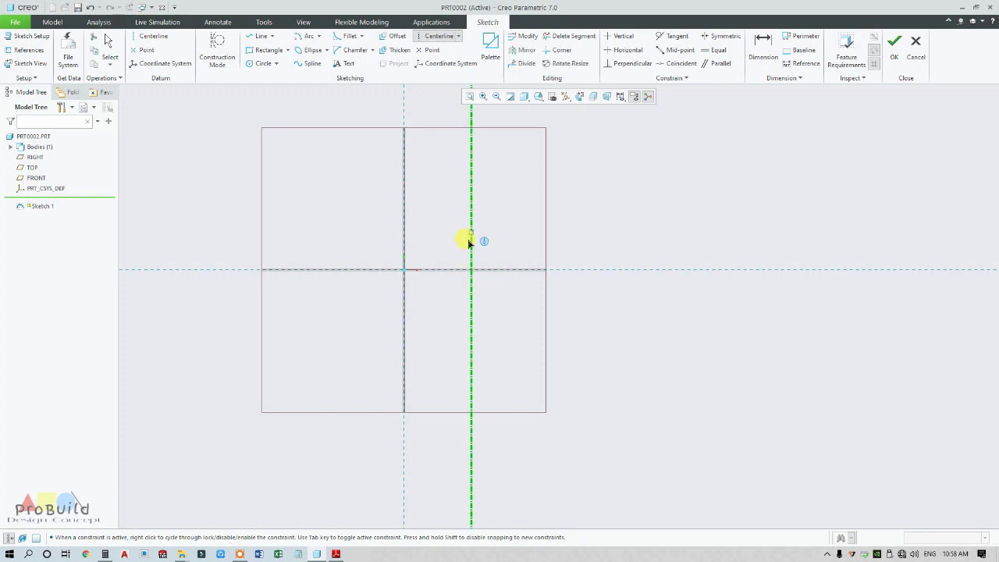
{"action": "left_click", "coordinate": [470, 238]}
{"action": "left_click", "coordinate": [404, 326]}
{"action": "left_click", "coordinate": [500, 326]}
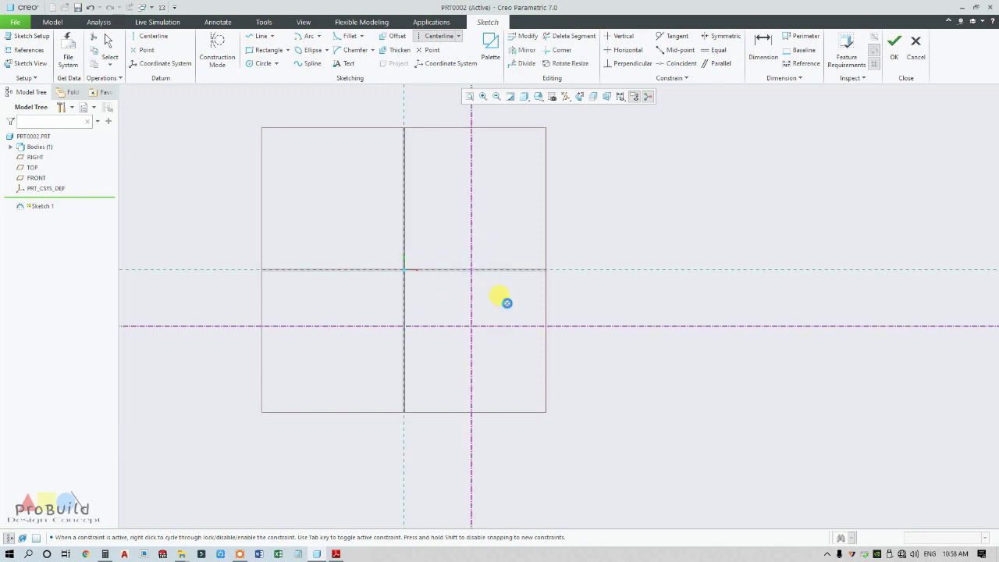
{"action": "middle_click", "coordinate": [504, 306]}
Set the distances of the vertical and horizontal centerlines from the sketch references to 65 mm each.
{"action": "double_click", "coordinate": [440, 340]}
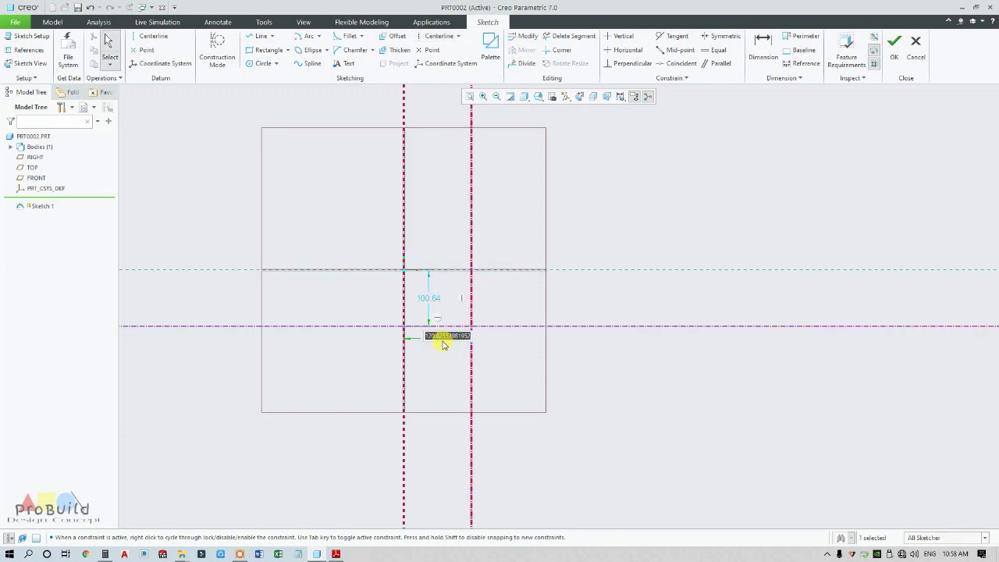
{"action": "type", "text": "65"}
{"action": "key", "text": "Return"}
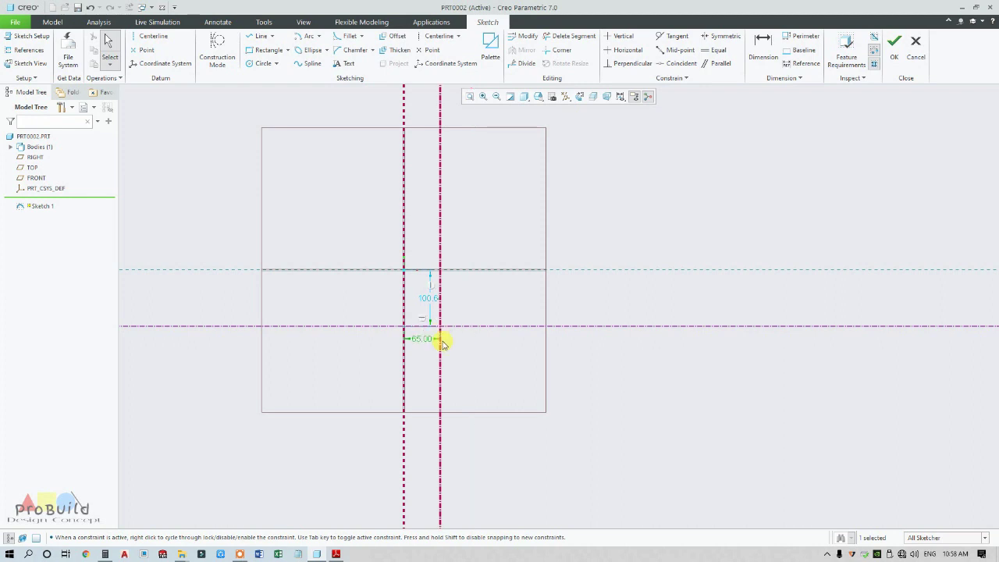
{"action": "scroll", "coordinate": [441, 313], "scroll_direction": "up", "scroll_amount": 5}
{"action": "left_click_drag", "start_coordinate": [416, 281], "coordinate": [594, 284]}
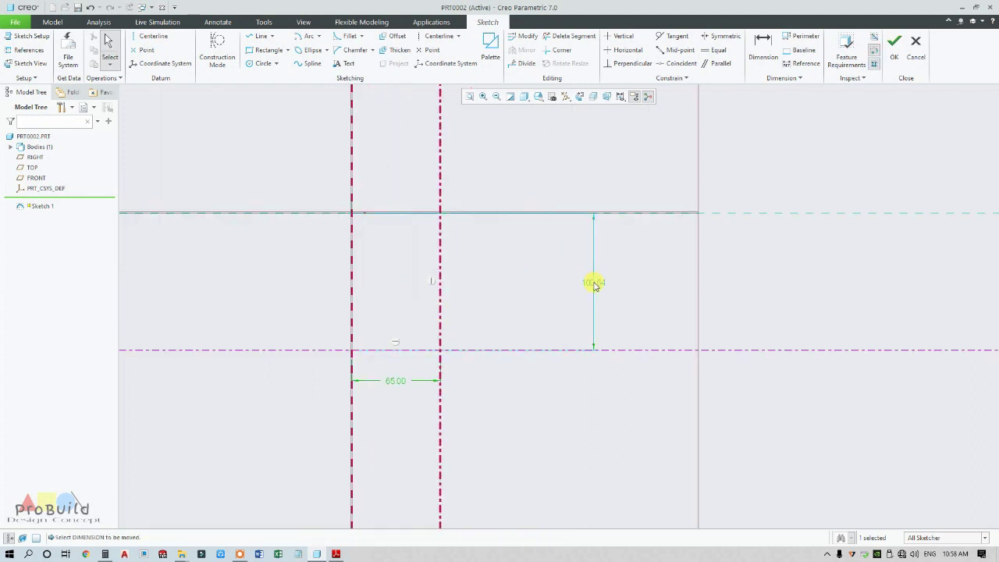
{"action": "type", "text": "65"}
{"action": "key", "text": "Return"}
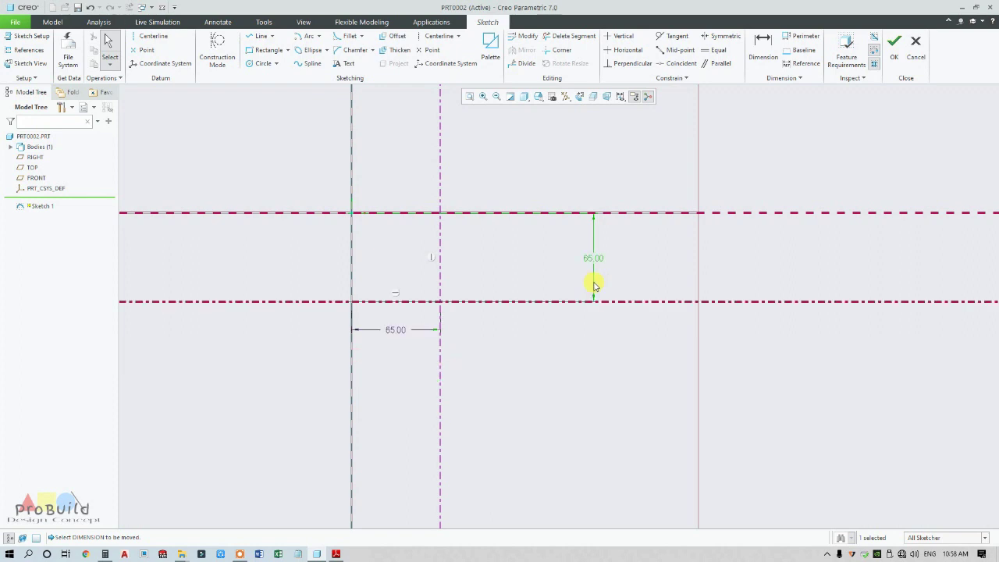
{"action": "left_click", "coordinate": [517, 273]}
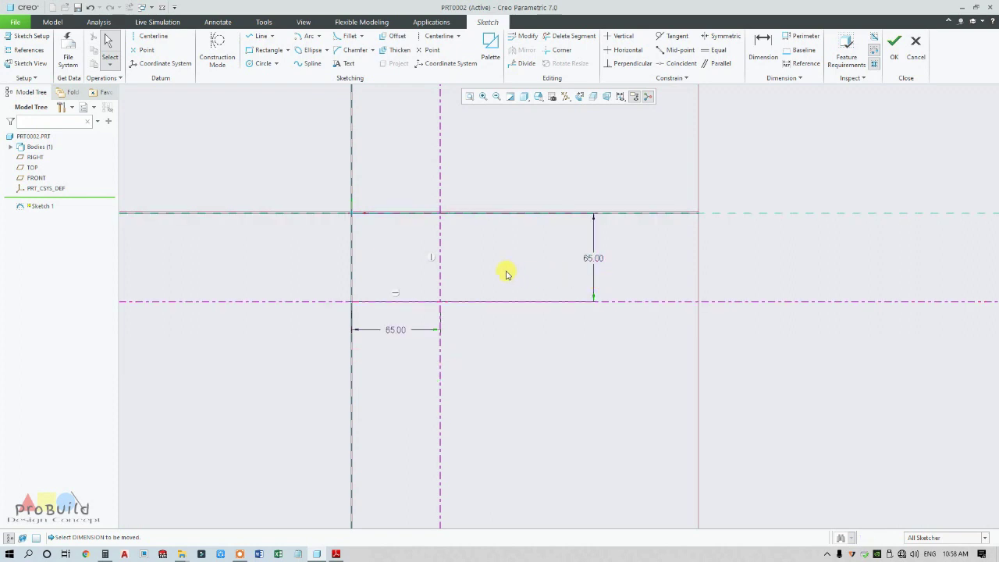
Draw a center-and-ends quarter arc centred on the centerline intersection, running from the vertical reference to the horizontal reference.
{"action": "left_click", "coordinate": [319, 37]}
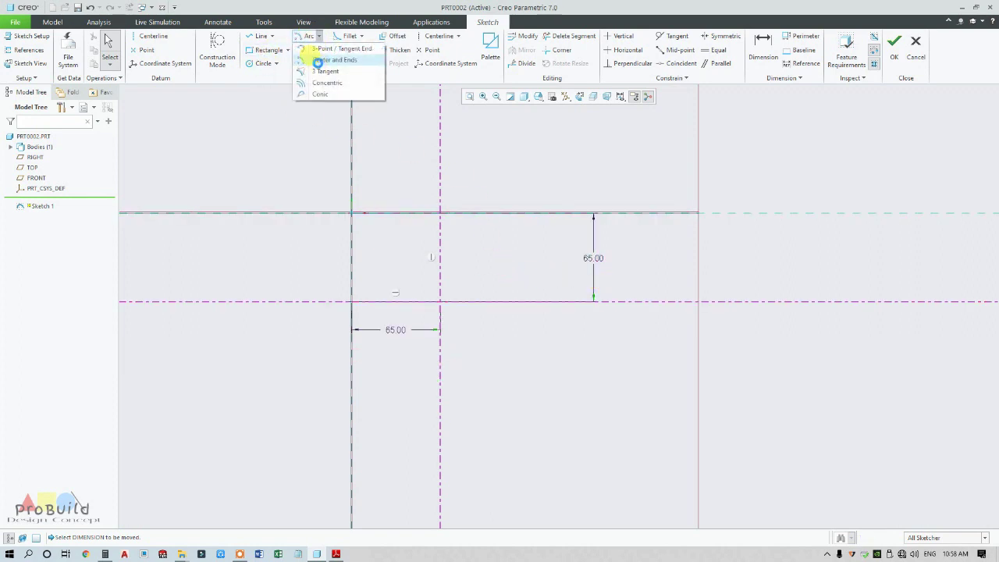
{"action": "left_click", "coordinate": [317, 61]}
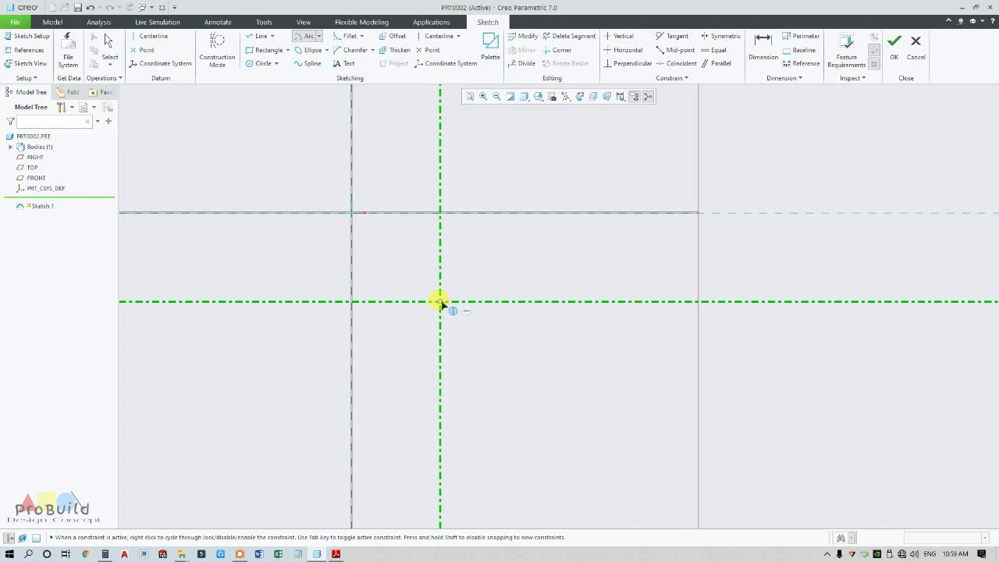
{"action": "left_click", "coordinate": [440, 302]}
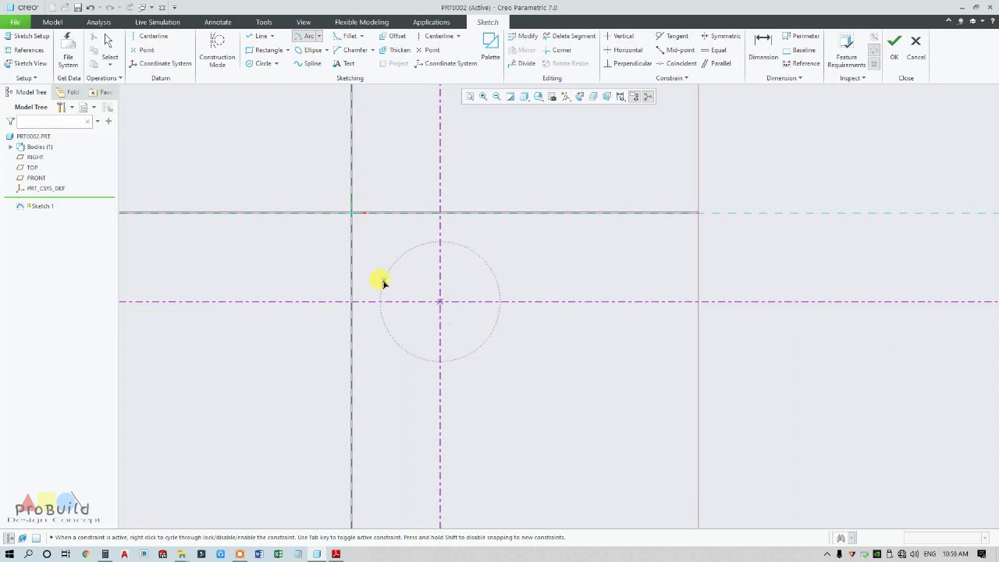
{"action": "left_click", "coordinate": [351, 303]}
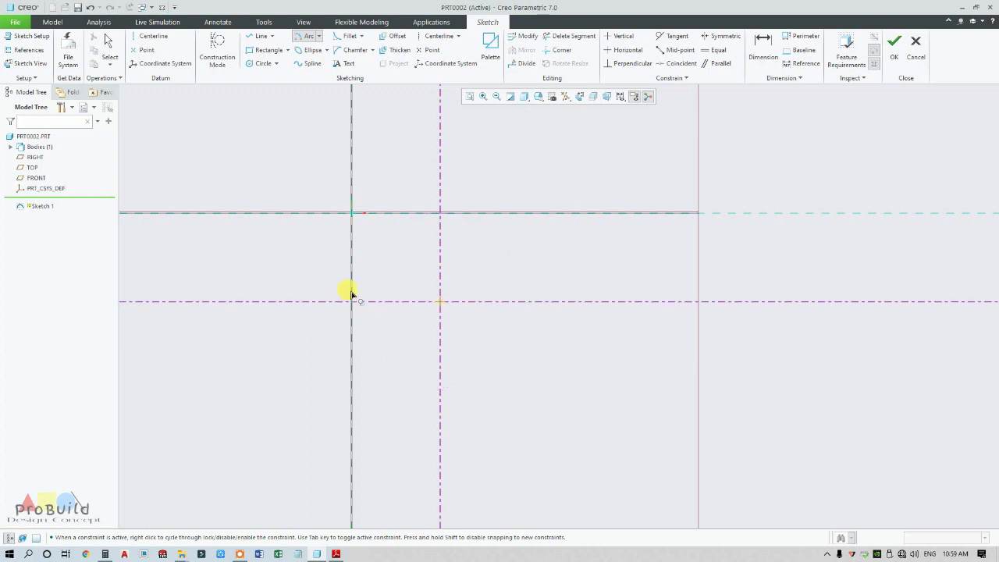
{"action": "left_click", "coordinate": [439, 212]}
{"action": "middle_click", "coordinate": [508, 277]}
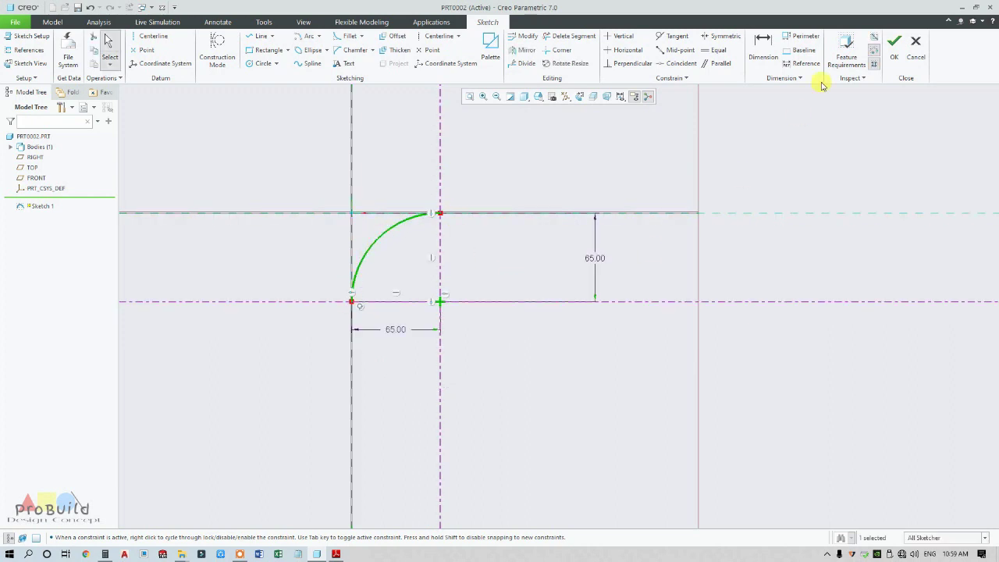
Try to add a radius dimension to the quarter arc.
{"action": "left_click", "coordinate": [761, 51]}
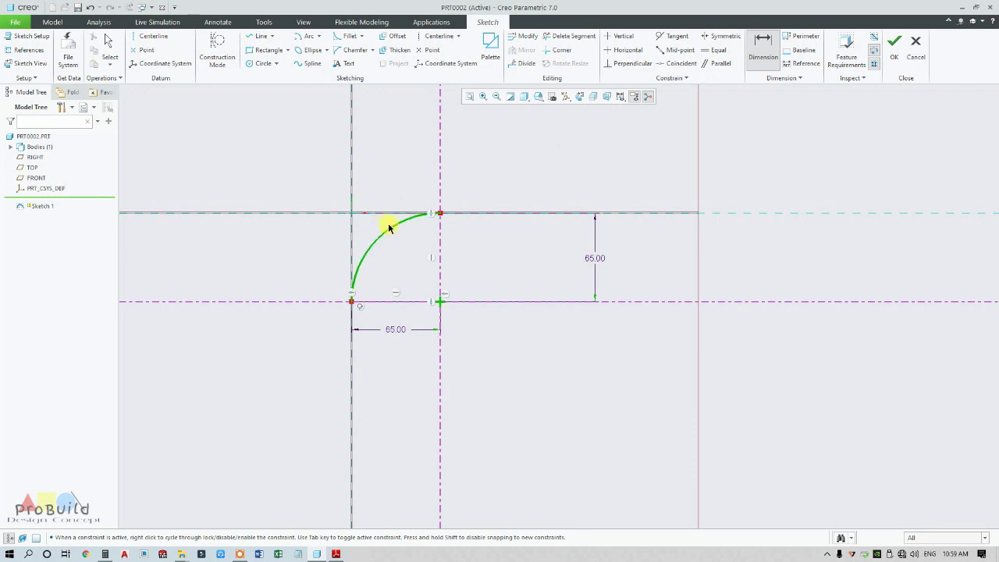
{"action": "middle_click", "coordinate": [393, 196]}
{"action": "scroll", "coordinate": [362, 194], "scroll_direction": "up", "scroll_amount": 5}
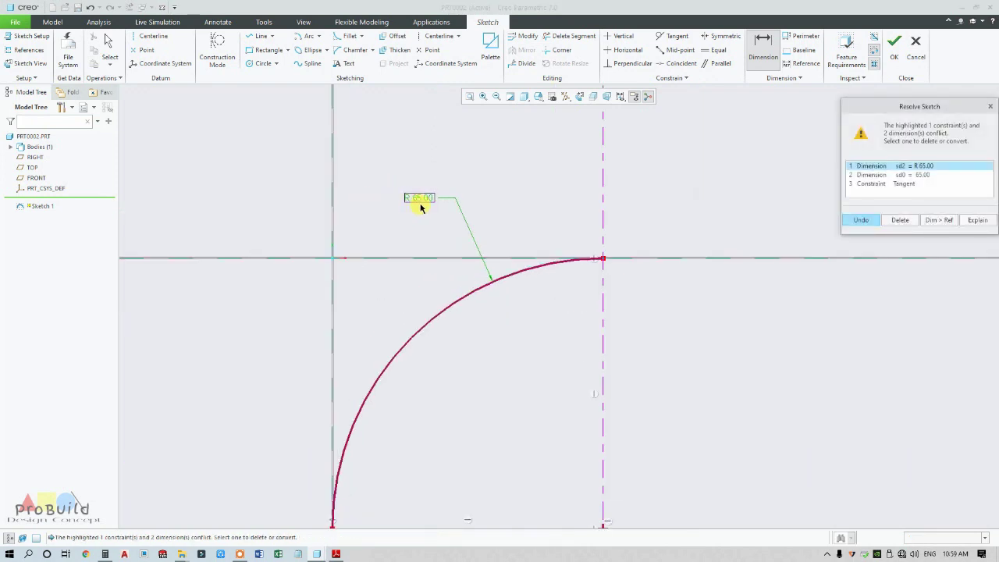
{"action": "scroll", "coordinate": [422, 218], "scroll_direction": "down", "scroll_amount": 4}
{"action": "middle_click", "coordinate": [547, 266]}
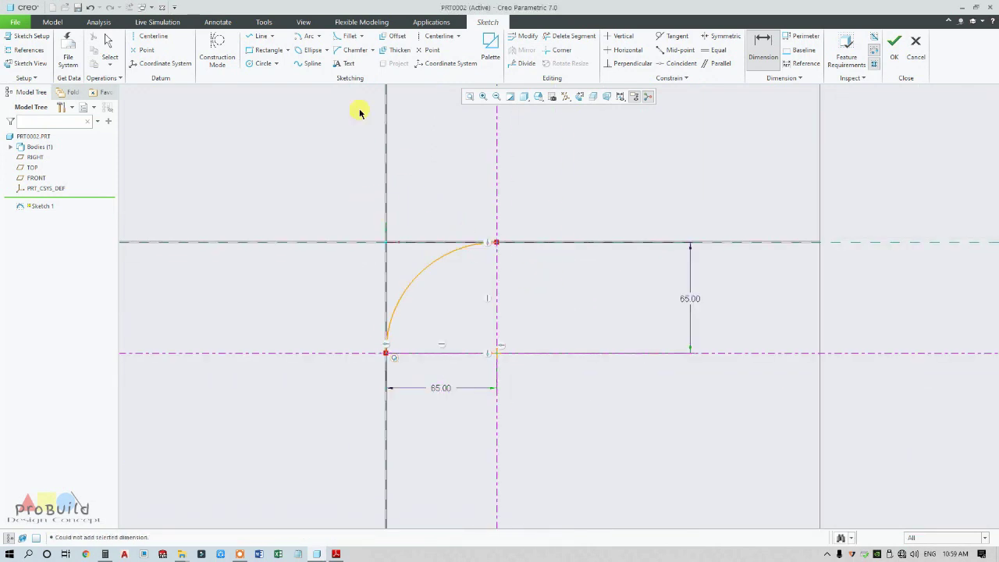
Draw a horizontal line about 35 mm long from the arc's upper end and an equally long vertical line down from its lower end.
{"action": "left_click", "coordinate": [258, 36]}
{"action": "left_click", "coordinate": [496, 242]}
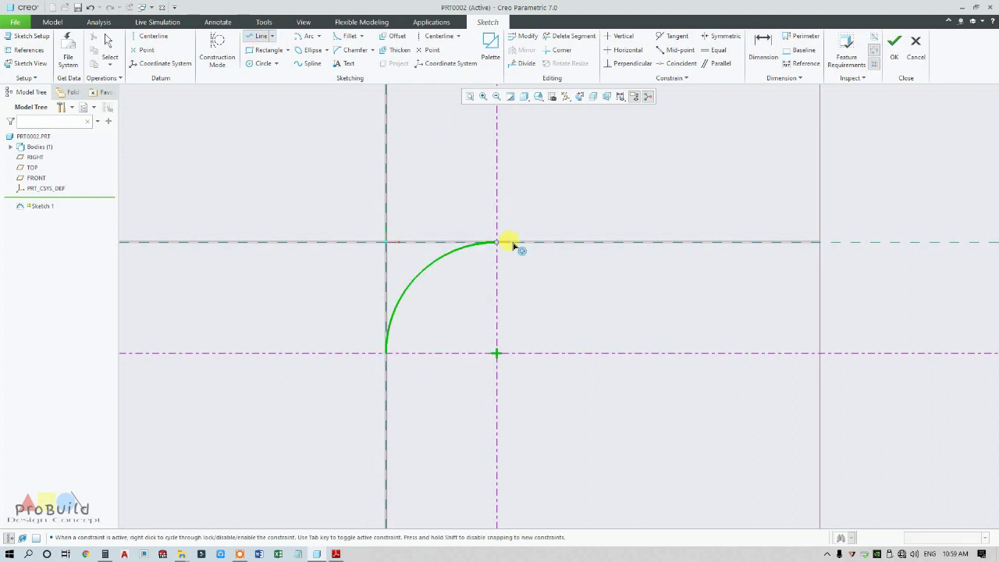
{"action": "left_click", "coordinate": [556, 242]}
{"action": "middle_click", "coordinate": [560, 306]}
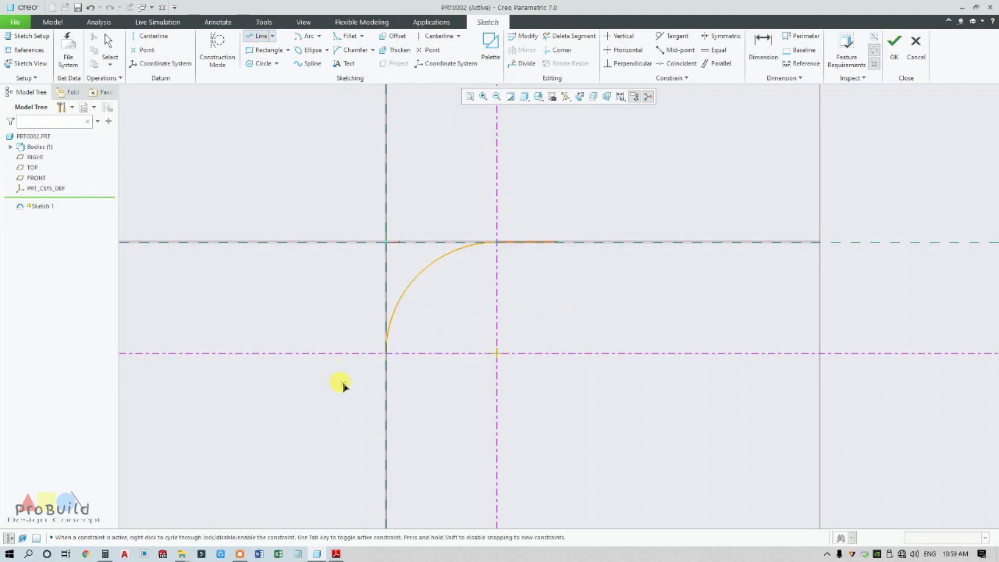
{"action": "left_click", "coordinate": [385, 352]}
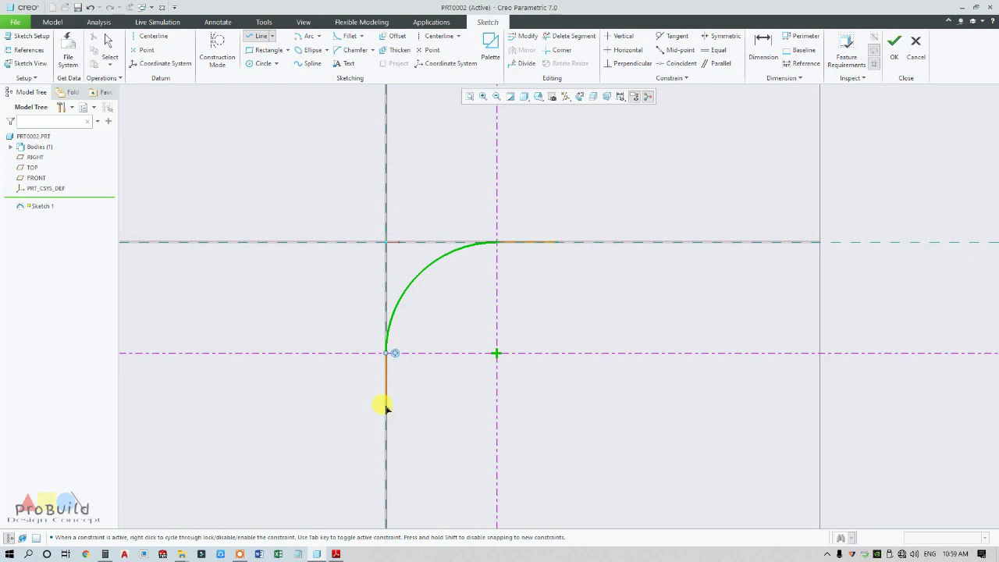
{"action": "scroll", "coordinate": [386, 400], "scroll_direction": "down", "scroll_amount": 3}
{"action": "scroll", "coordinate": [386, 406], "scroll_direction": "up", "scroll_amount": 2}
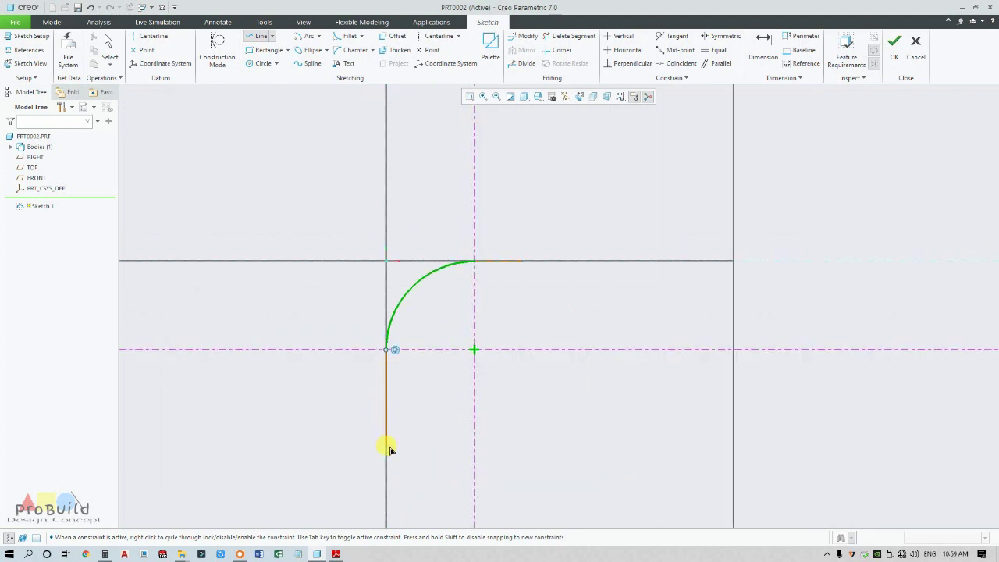
{"action": "left_click", "coordinate": [388, 401]}
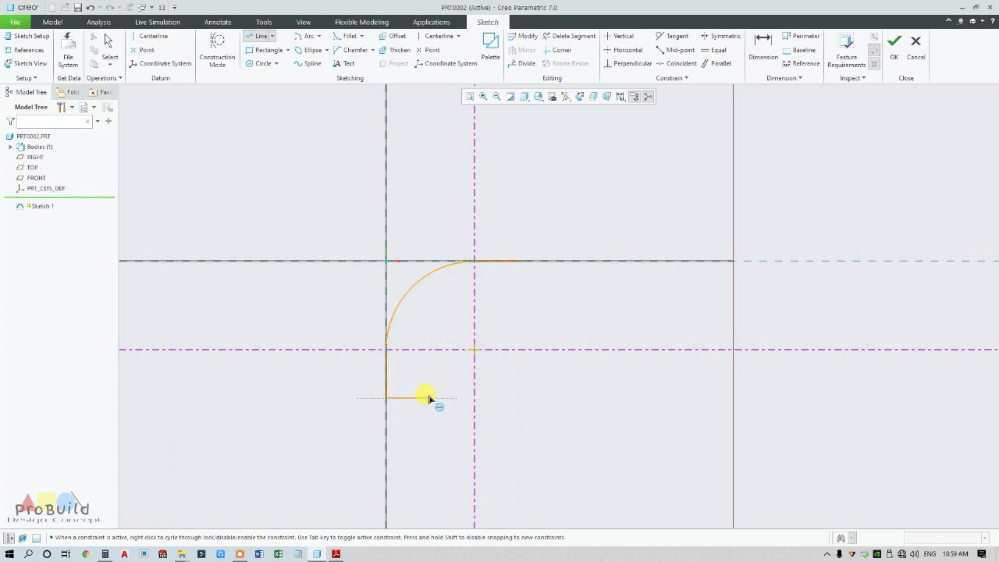
{"action": "middle_click", "coordinate": [430, 398]}
{"action": "middle_click", "coordinate": [430, 399]}
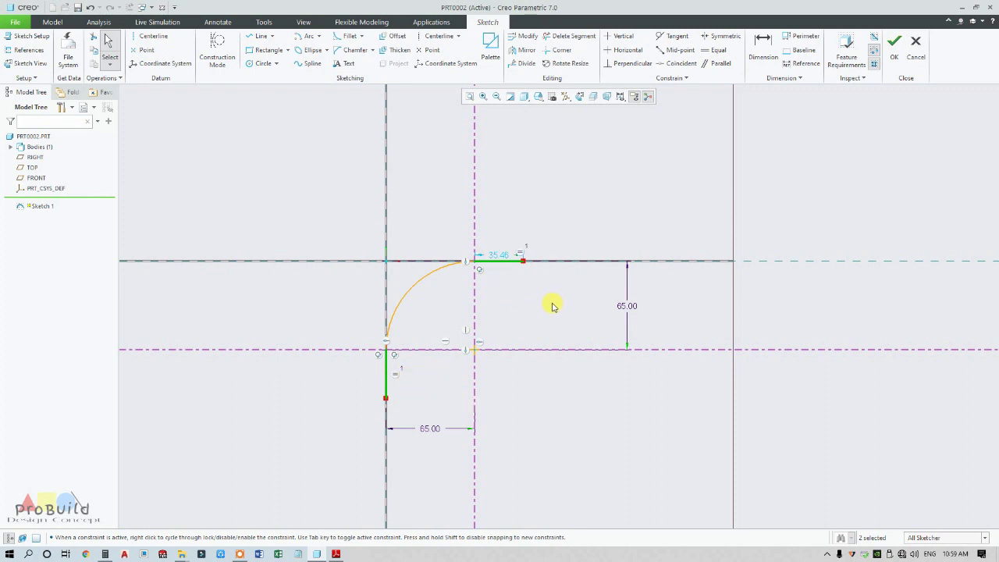
Using the PDF drawing for reference, dimension the vertical distance from the horizontal line to the vertical line's lower end as 97 mm.
{"action": "left_click", "coordinate": [336, 554]}
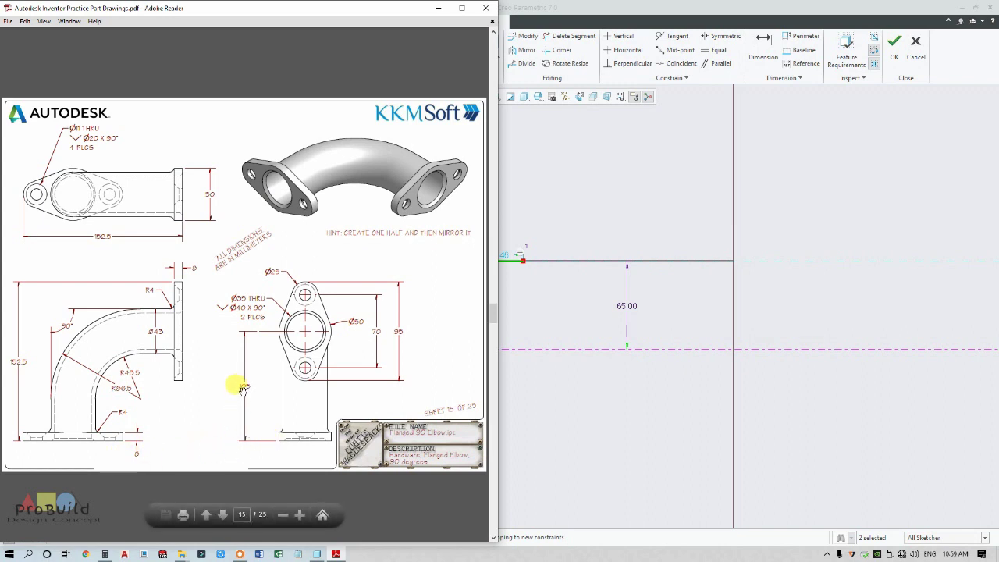
{"action": "left_click", "coordinate": [660, 401]}
{"action": "left_click", "coordinate": [763, 47]}
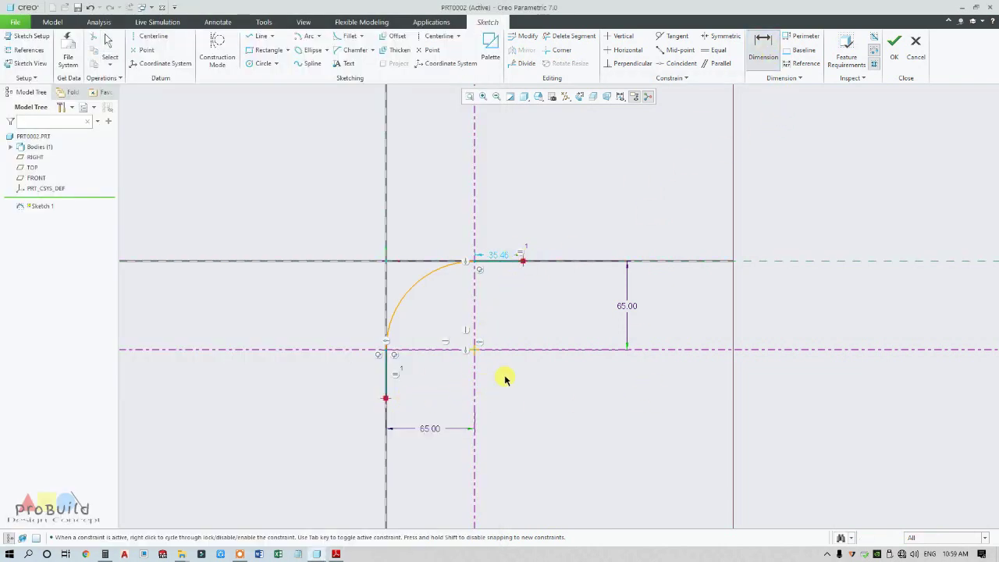
{"action": "middle_click", "coordinate": [549, 370]}
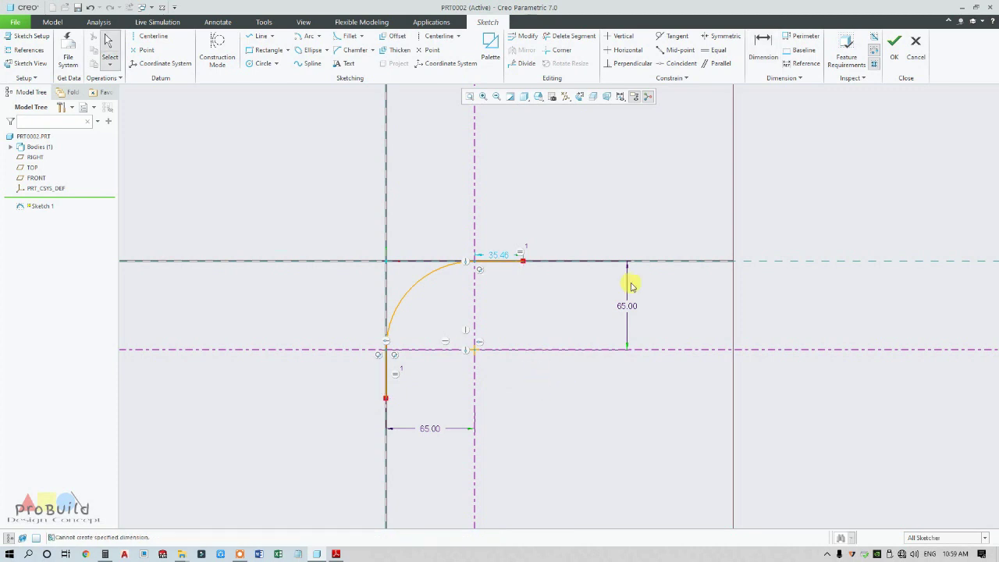
{"action": "left_click", "coordinate": [762, 48]}
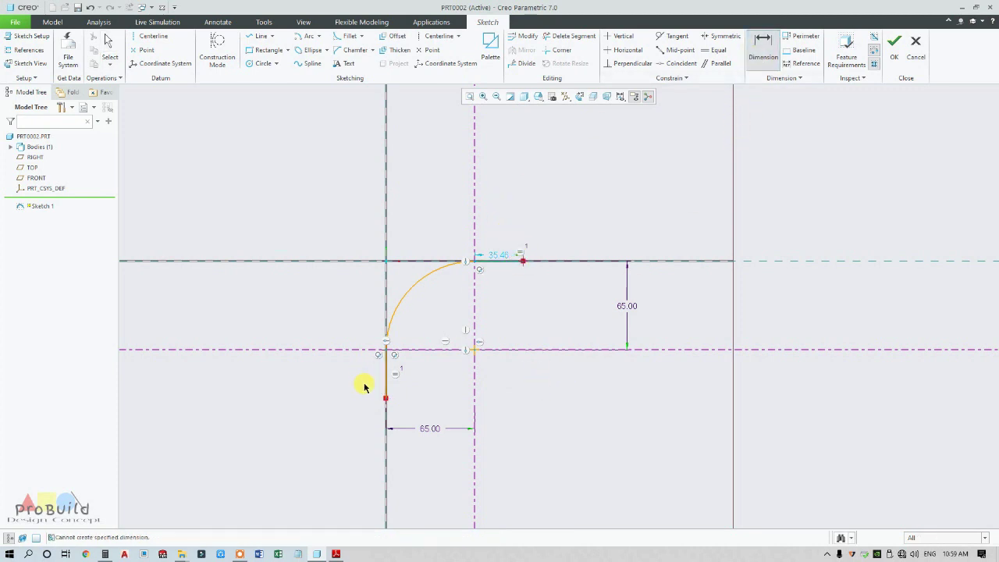
{"action": "middle_click", "coordinate": [547, 369]}
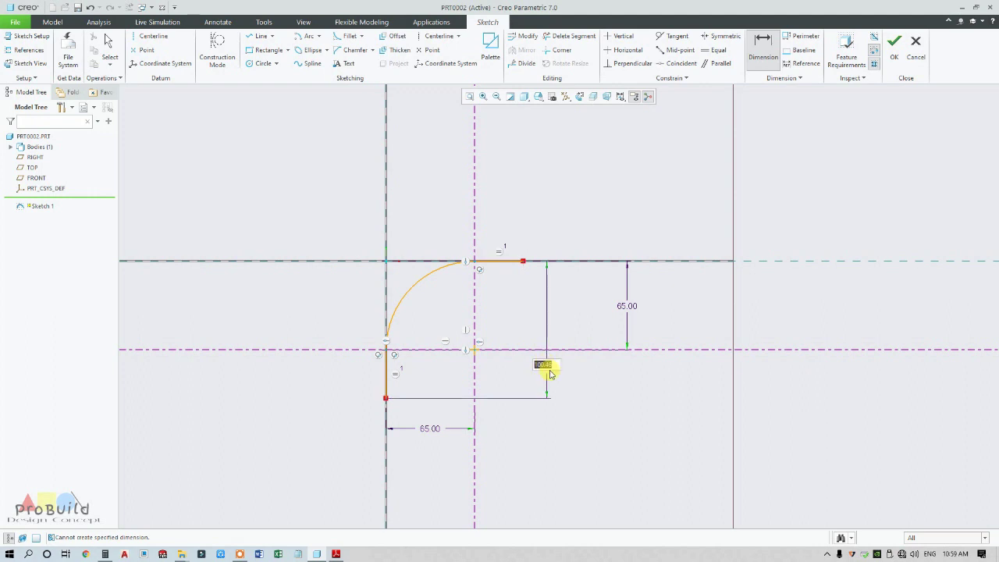
{"action": "type", "text": "97"}
{"action": "key", "text": "Return"}
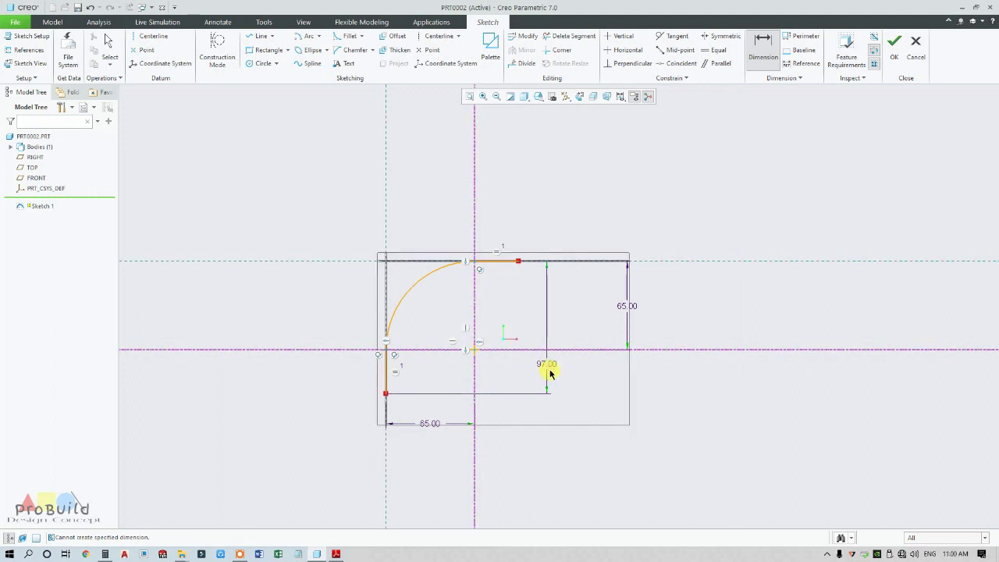
{"action": "middle_click", "coordinate": [521, 331]}
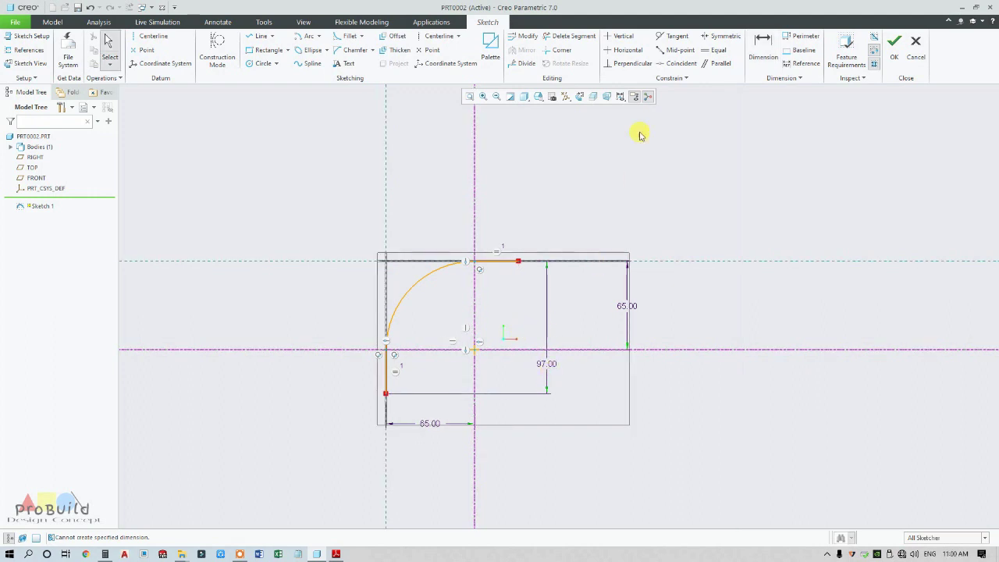
Hide the datum planes and finish the path sketch.
{"action": "left_click", "coordinate": [566, 96]}
{"action": "left_click", "coordinate": [578, 155]}
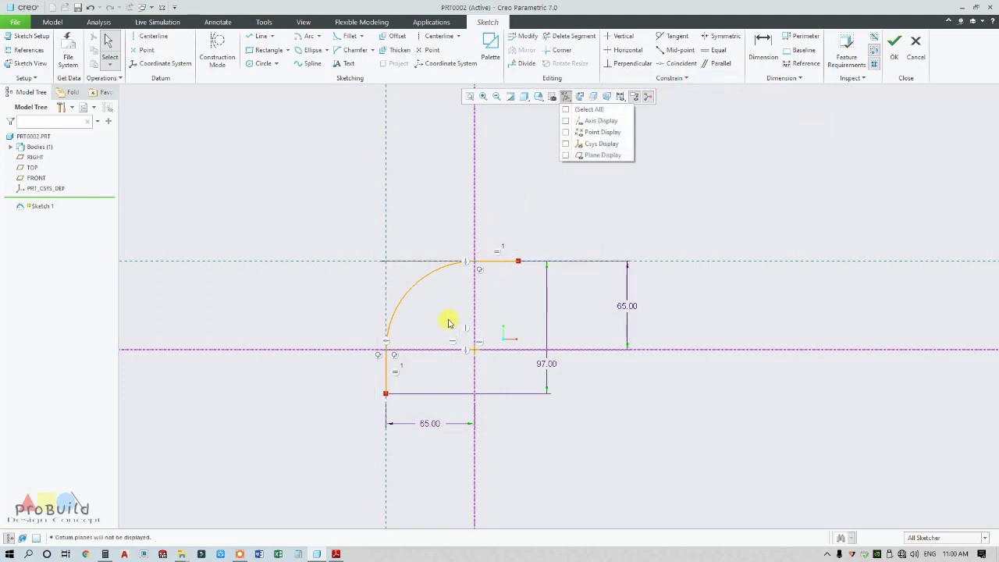
{"action": "left_click", "coordinate": [894, 40]}
Start a solid sweep along the sketched path and open its section sketch oriented parallel to the screen.
{"action": "scroll", "coordinate": [617, 222], "scroll_direction": "down", "scroll_amount": 5}
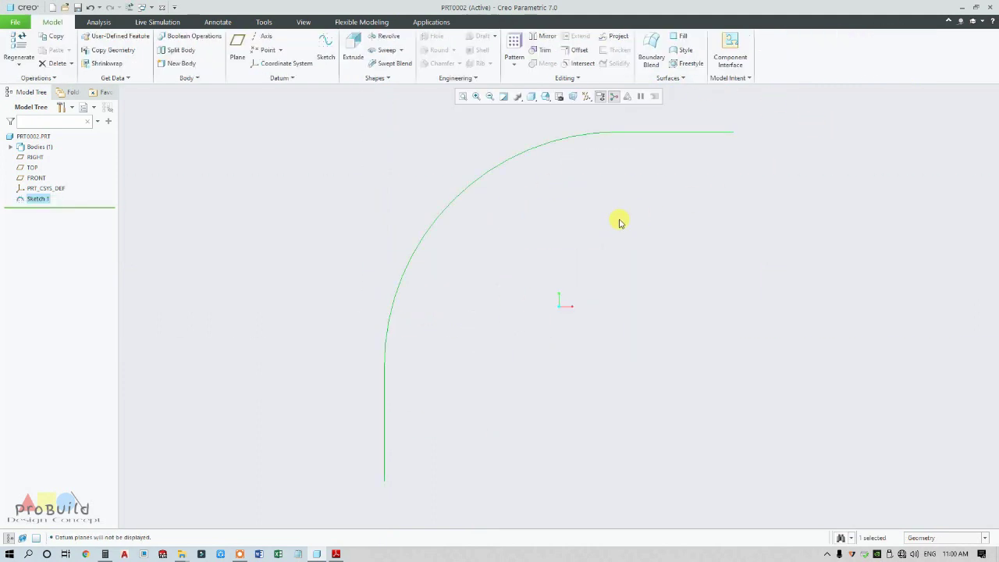
{"action": "scroll", "coordinate": [617, 223], "scroll_direction": "up", "scroll_amount": 5}
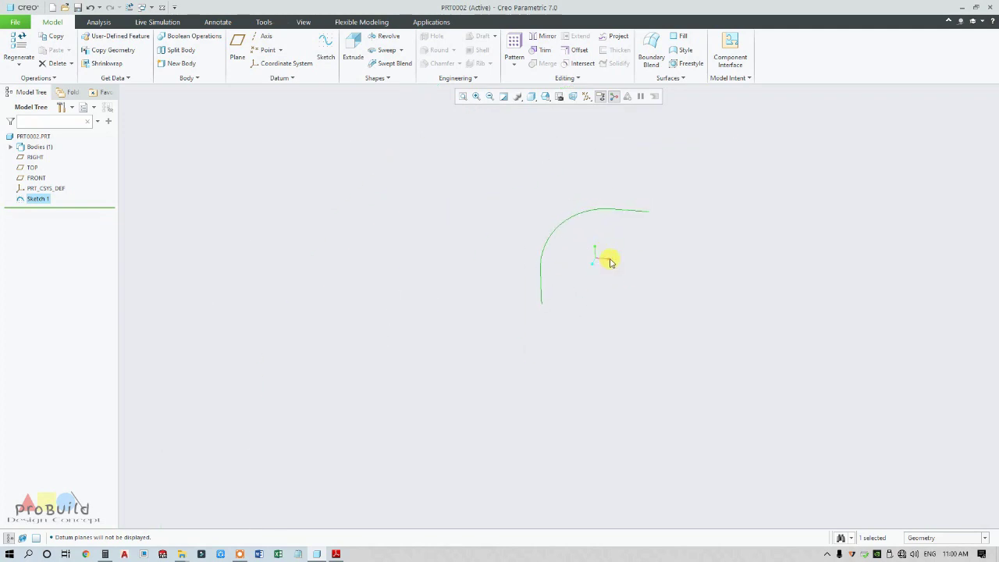
{"action": "scroll", "coordinate": [608, 249], "scroll_direction": "down", "scroll_amount": 2}
{"action": "scroll", "coordinate": [622, 225], "scroll_direction": "up", "scroll_amount": 3}
{"action": "scroll", "coordinate": [673, 150], "scroll_direction": "down", "scroll_amount": 2}
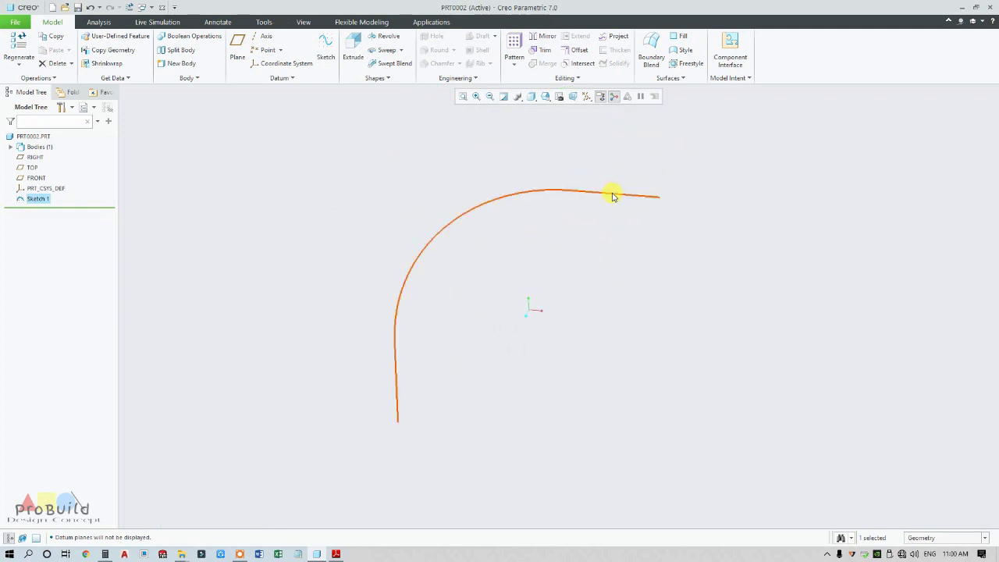
{"action": "left_click", "coordinate": [612, 196]}
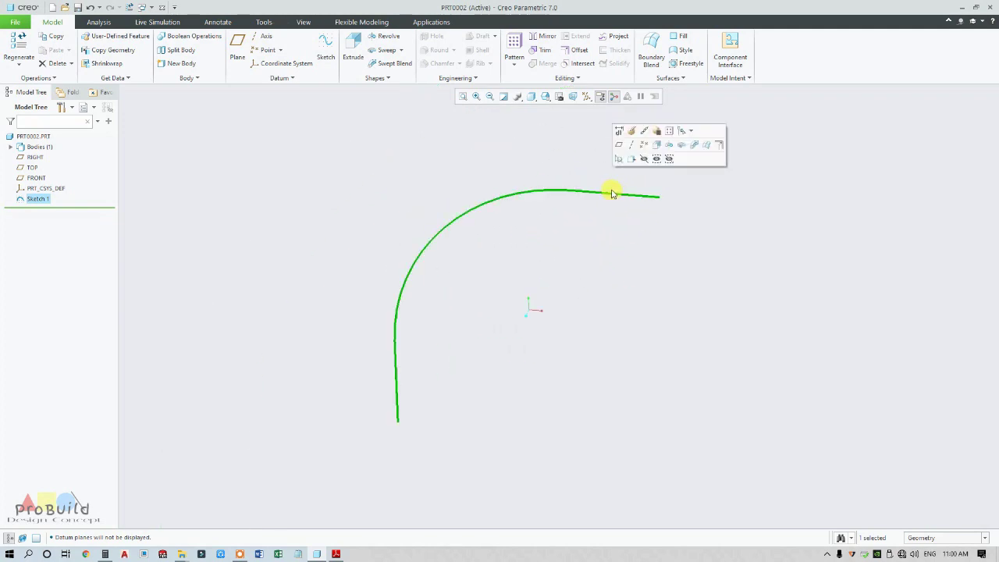
{"action": "left_click", "coordinate": [375, 50]}
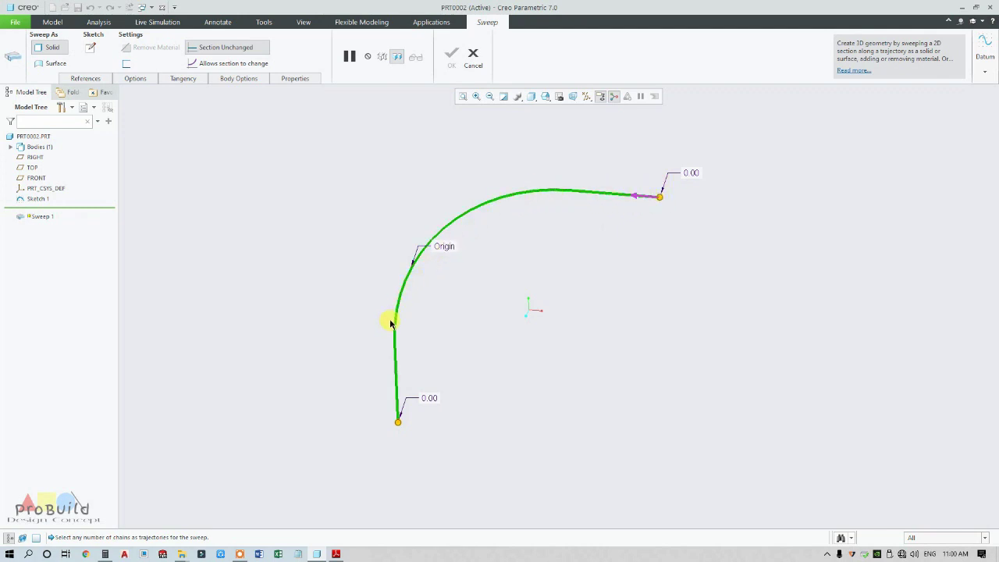
{"action": "left_click", "coordinate": [91, 48]}
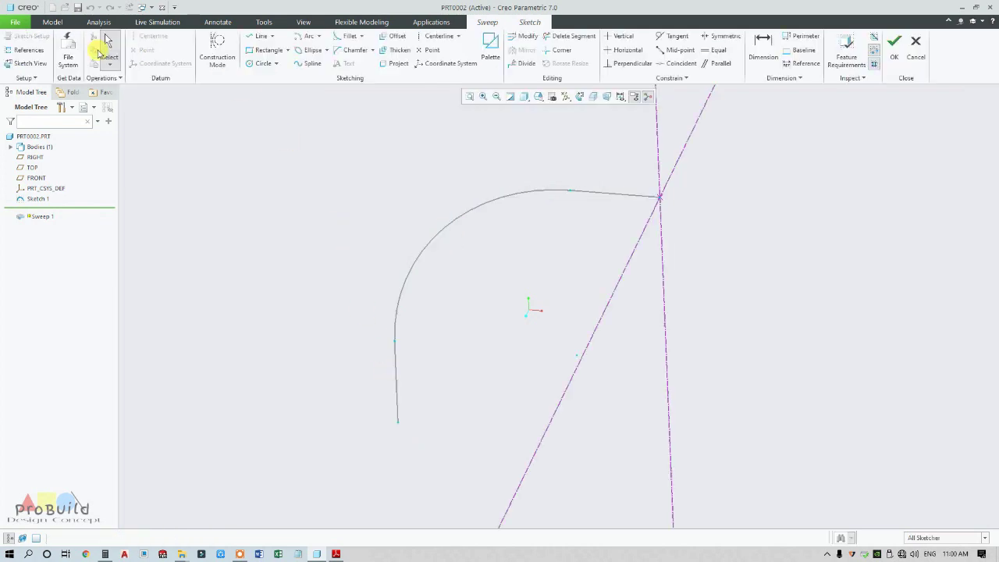
{"action": "left_click", "coordinate": [579, 96]}
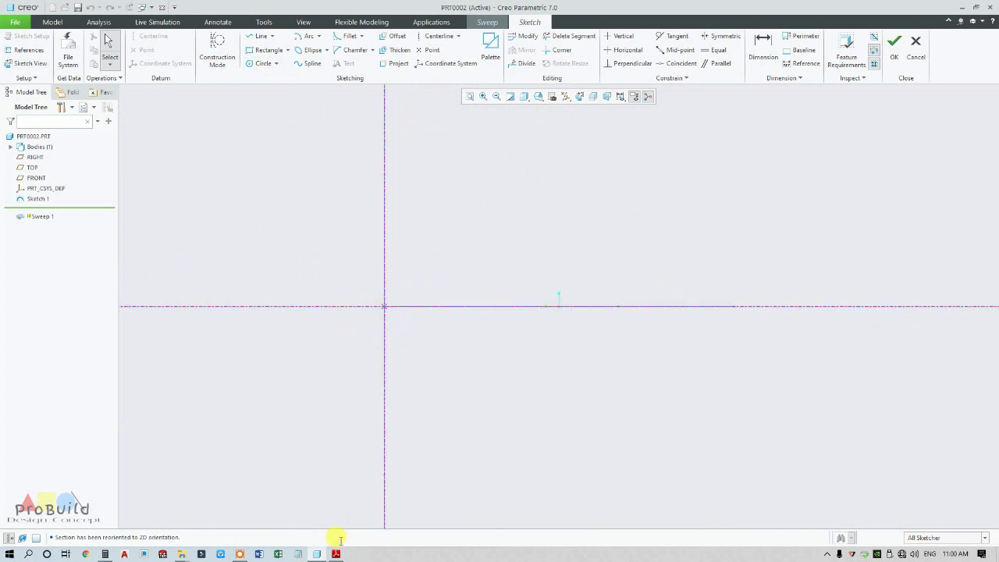
Check the pipe diameter in the PDF drawing and draw a circle about 2.6 mm in diameter centred on the section's reference intersection.
{"action": "left_click", "coordinate": [323, 557]}
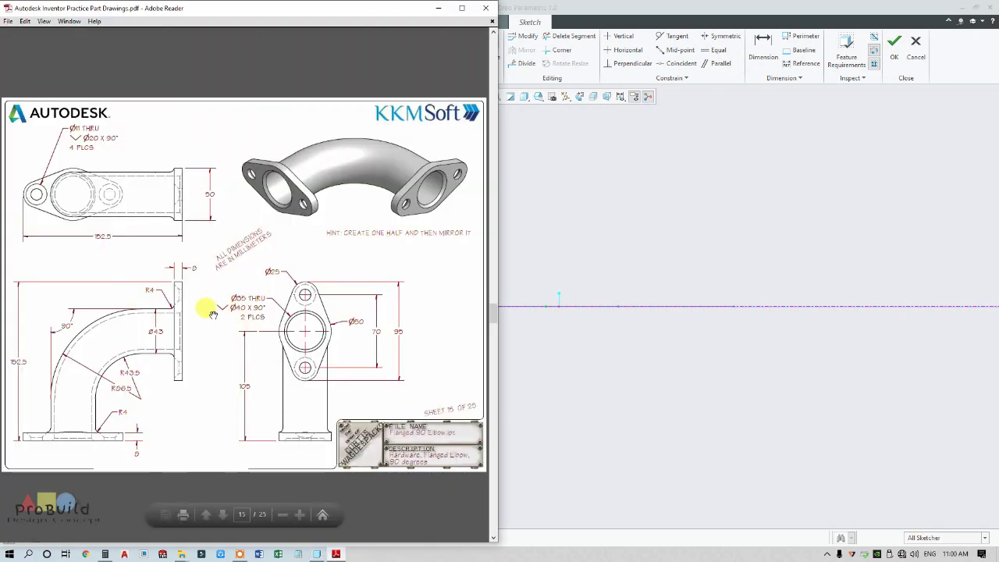
{"action": "left_click", "coordinate": [598, 337]}
{"action": "left_click", "coordinate": [250, 64]}
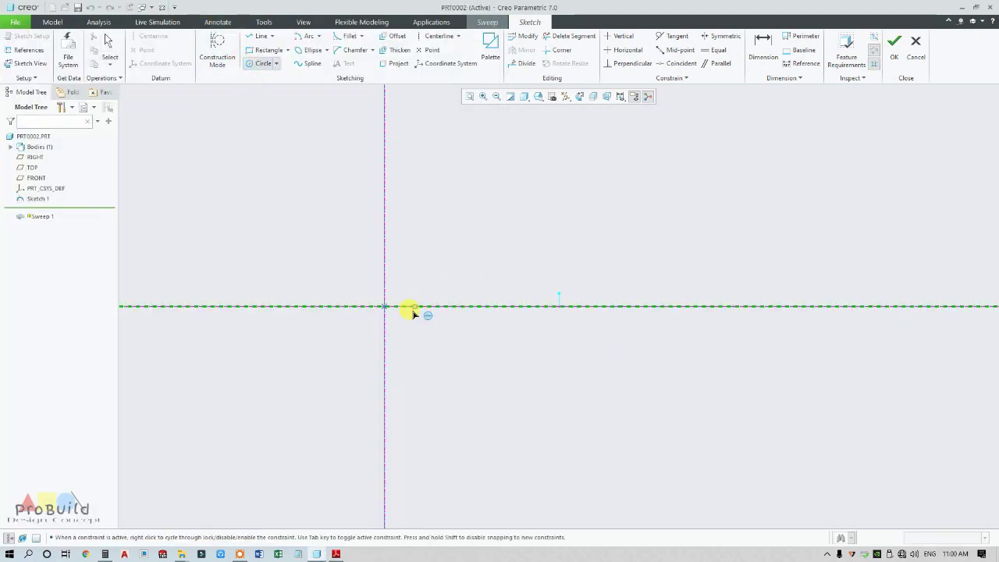
{"action": "middle_click", "coordinate": [412, 277]}
Set the section circle's diameter to 43 mm.
{"action": "scroll", "coordinate": [382, 306], "scroll_direction": "down", "scroll_amount": 10}
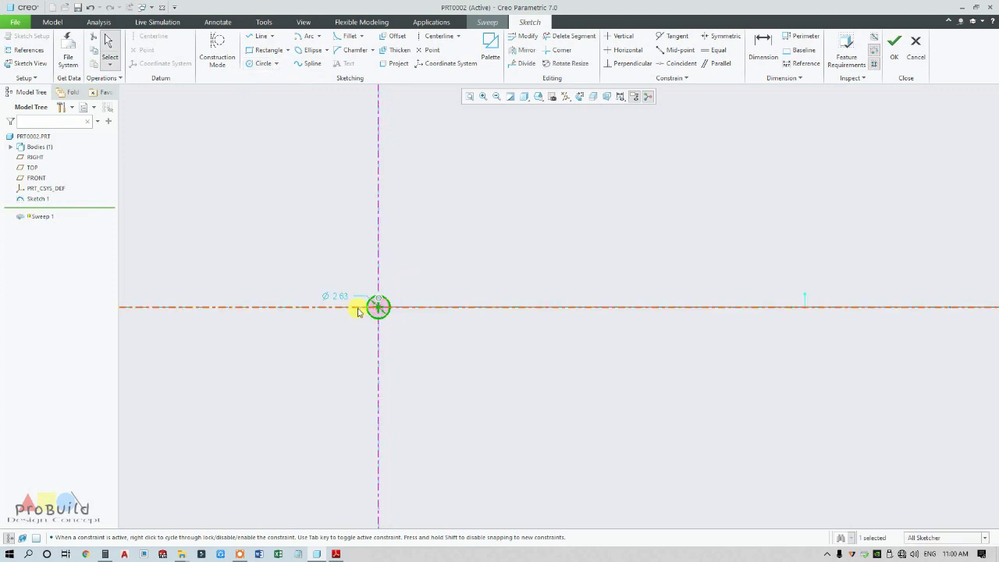
{"action": "double_click", "coordinate": [326, 254]}
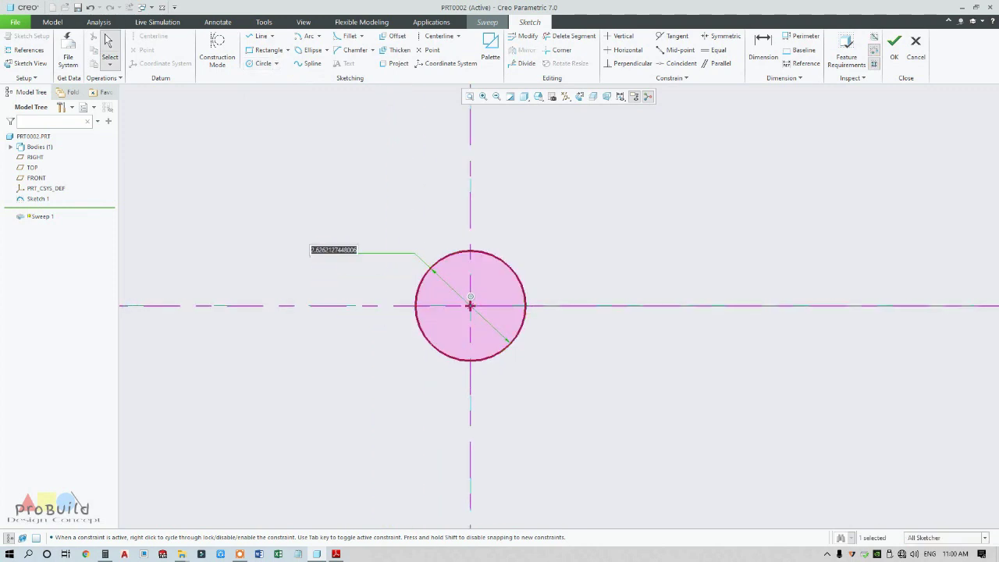
{"action": "type", "text": "43"}
{"action": "key", "text": "Return"}
{"action": "scroll", "coordinate": [484, 402], "scroll_direction": "up", "scroll_amount": 10}
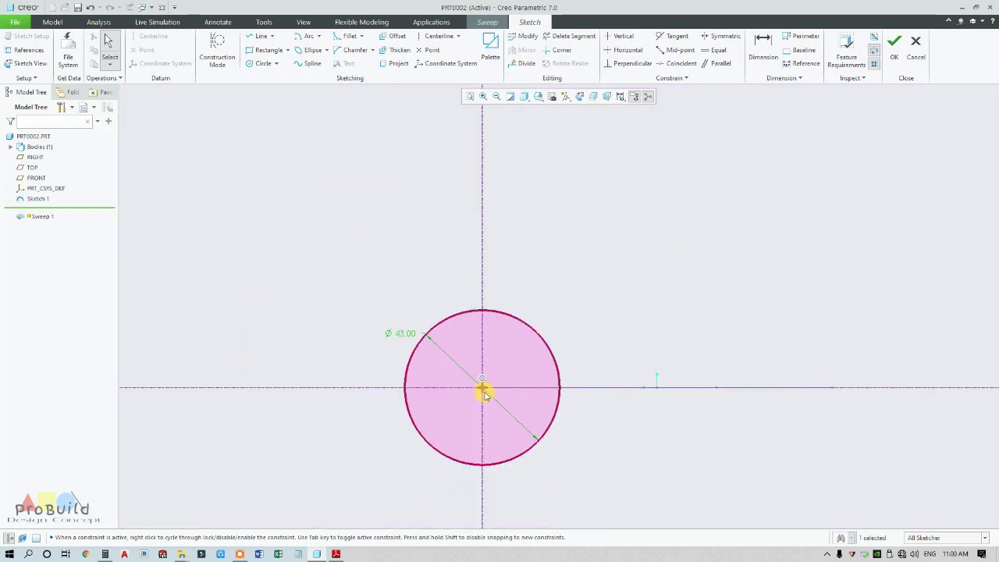
{"action": "scroll", "coordinate": [484, 394], "scroll_direction": "up", "scroll_amount": 3}
{"action": "scroll", "coordinate": [531, 422], "scroll_direction": "down", "scroll_amount": 2}
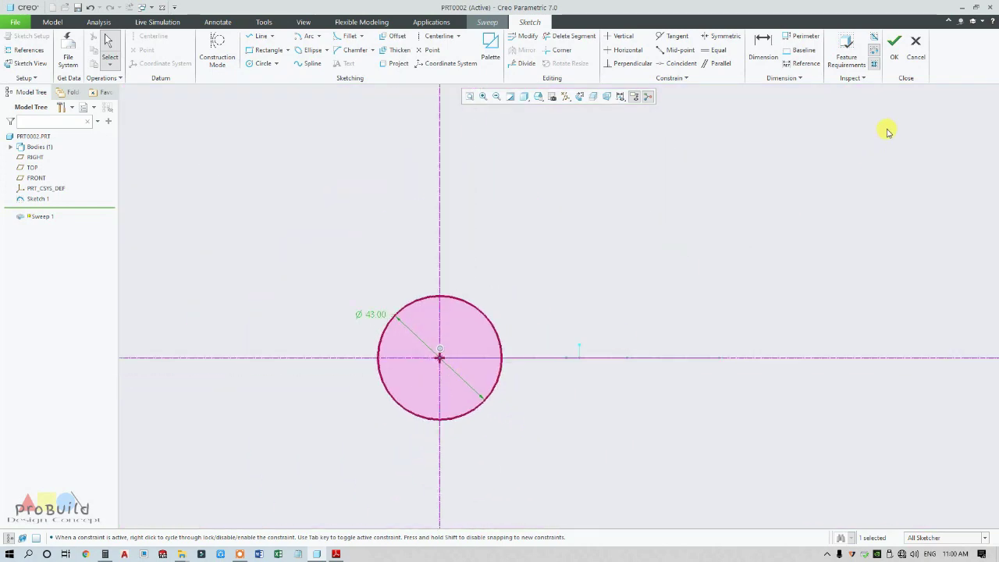
Accept the section sketch, compare the preview with the PDF drawing, and complete the solid sweep.
{"action": "left_click", "coordinate": [895, 54]}
{"action": "scroll", "coordinate": [598, 411], "scroll_direction": "up", "scroll_amount": 3}
{"action": "mouse_move", "coordinate": [598, 410]}
{"action": "middle_mouse_down"}
{"action": "mouse_move", "coordinate": [578, 383]}
{"action": "mouse_move", "coordinate": [588, 313]}
{"action": "mouse_move", "coordinate": [541, 309]}
{"action": "mouse_move", "coordinate": [539, 335]}
{"action": "middle_mouse_up"}
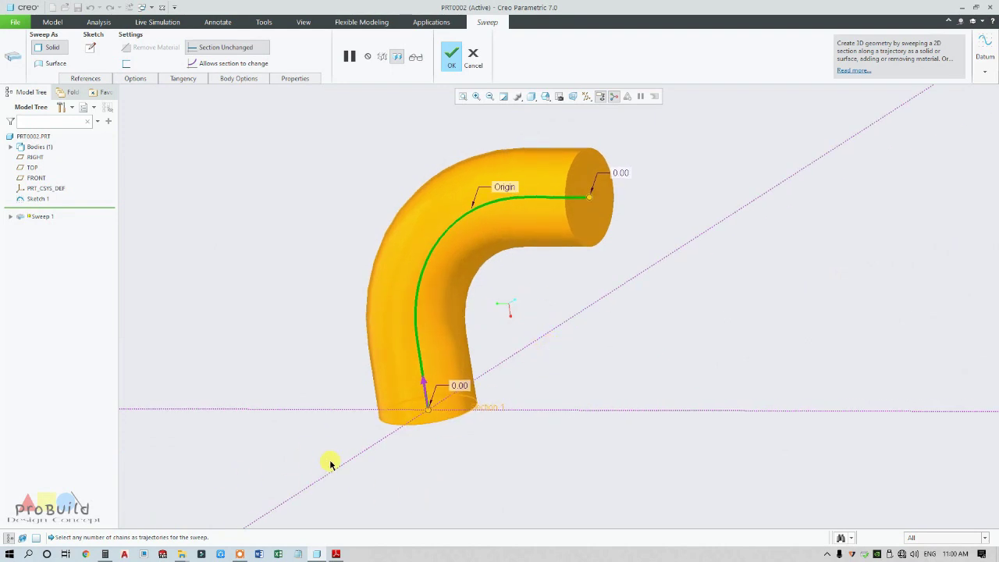
{"action": "left_click", "coordinate": [336, 554]}
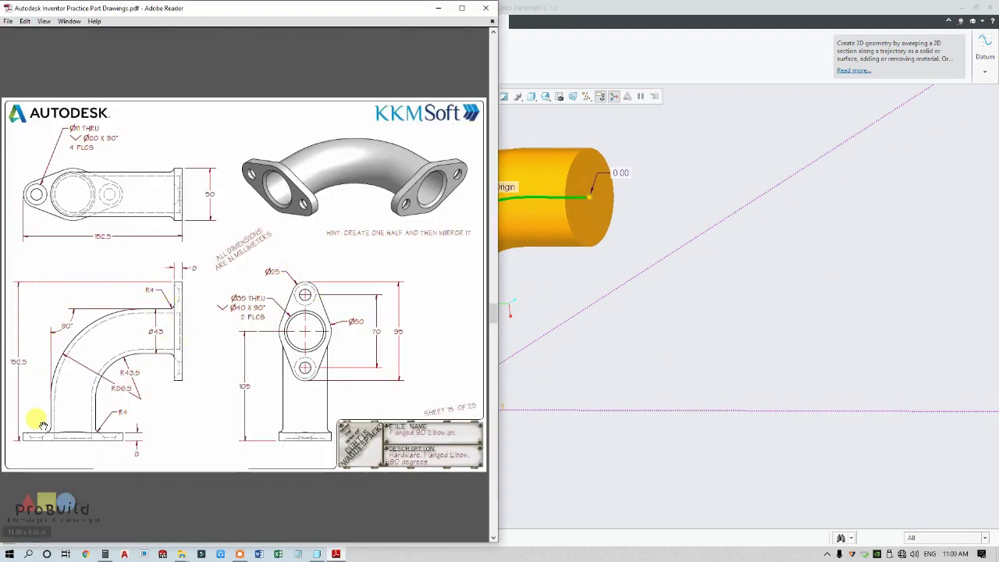
{"action": "left_click", "coordinate": [535, 262]}
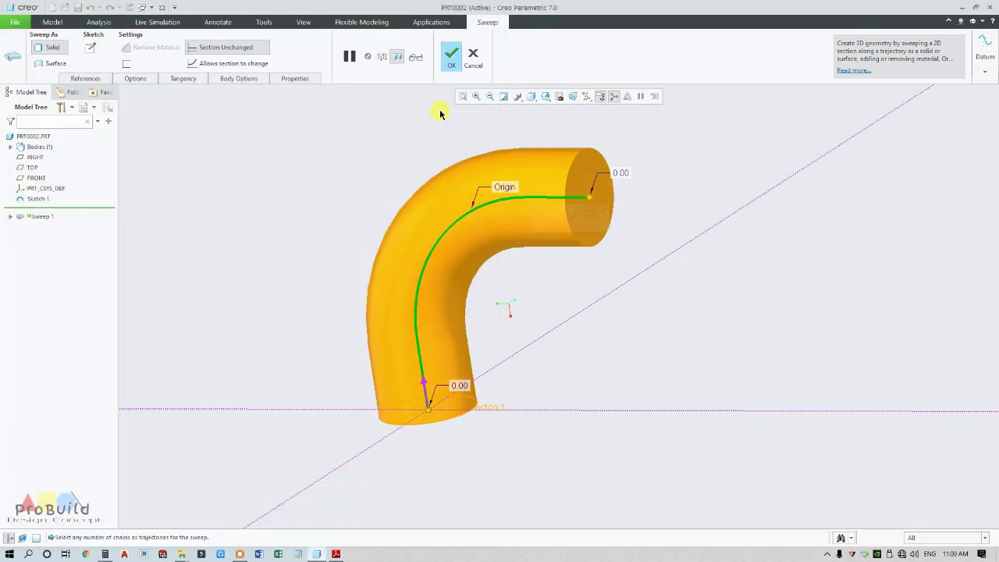
{"action": "left_click", "coordinate": [451, 56]}
Set the model's display style to Shading With Edges and show the datum planes.
{"action": "scroll", "coordinate": [328, 265], "scroll_direction": "down", "scroll_amount": 4}
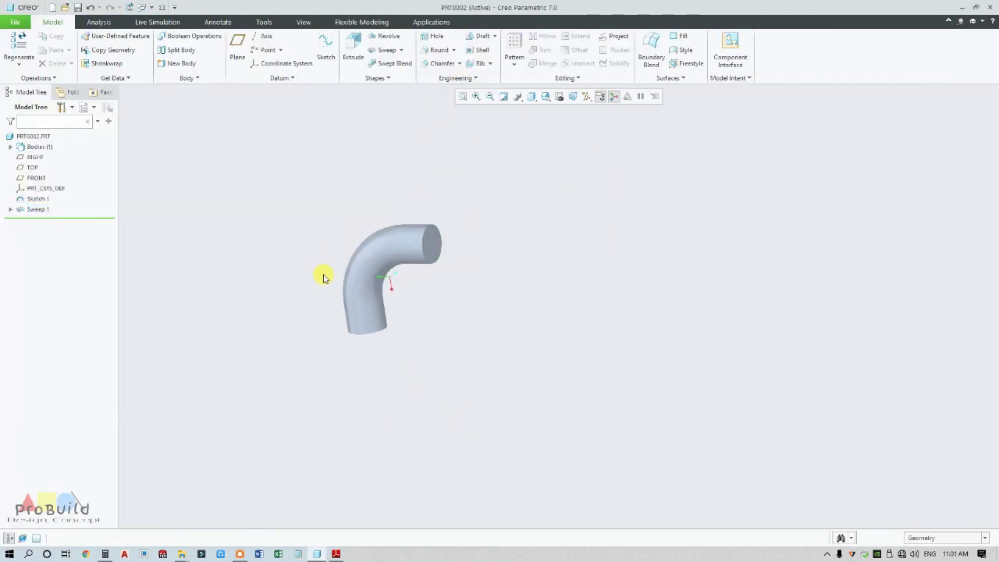
{"action": "scroll", "coordinate": [325, 278], "scroll_direction": "up", "scroll_amount": 4}
{"action": "left_click", "coordinate": [531, 96]}
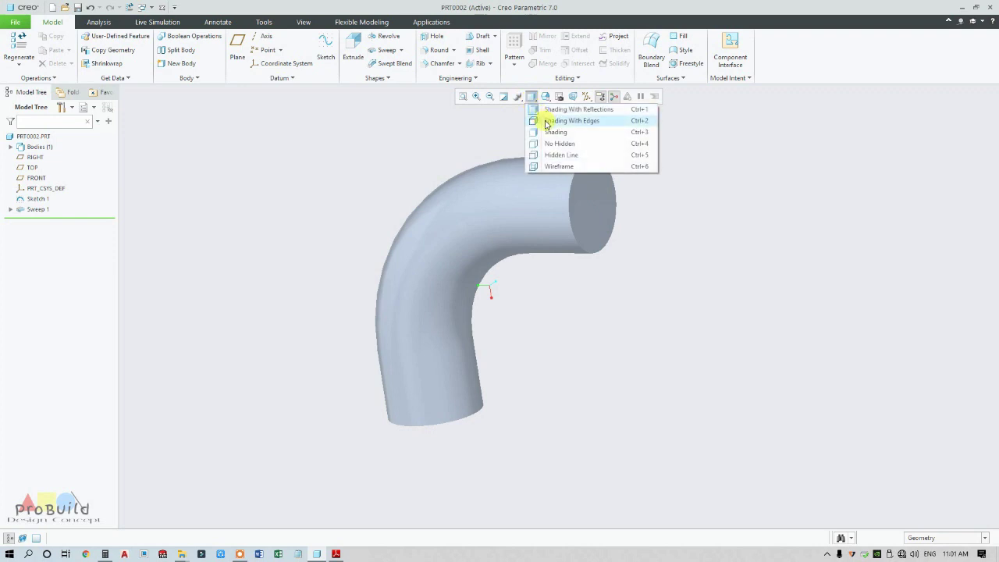
{"action": "left_click", "coordinate": [546, 122]}
{"action": "left_click", "coordinate": [587, 96]}
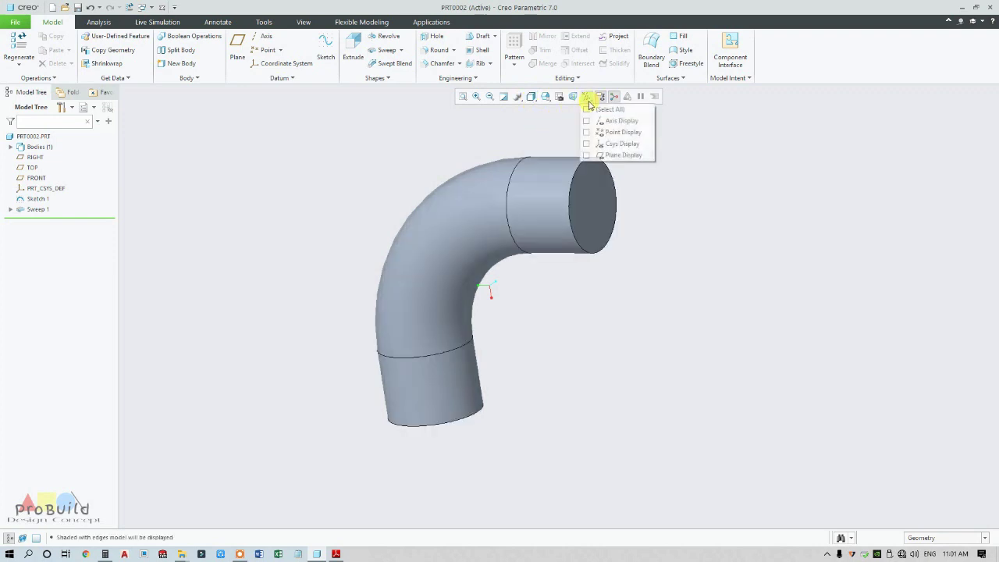
{"action": "left_click", "coordinate": [593, 156]}
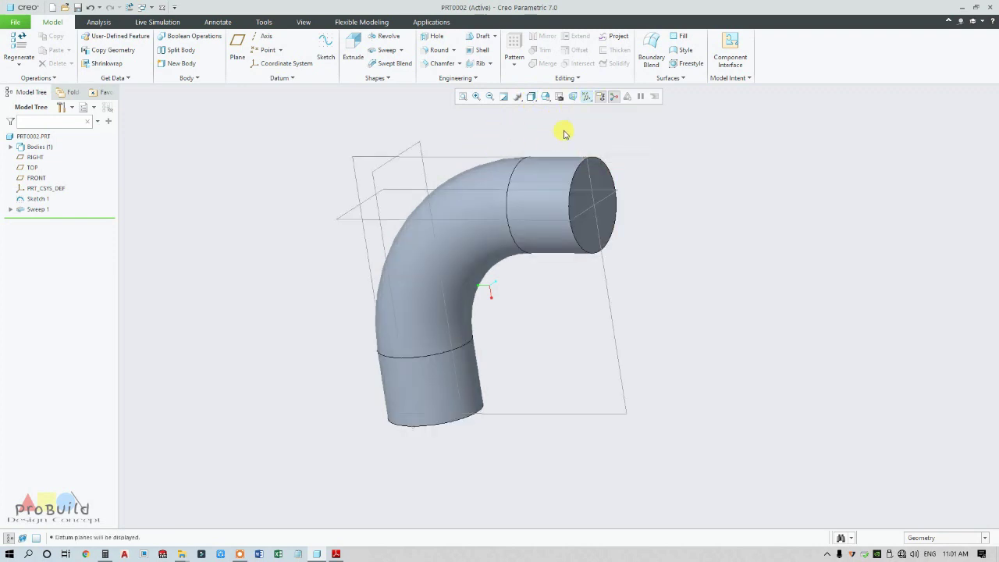
Check the flange dimensions in the PDF drawing and start an extrude sketch on the pipe's upper end face, oriented parallel to the screen.
{"action": "scroll", "coordinate": [565, 134], "scroll_direction": "down", "scroll_amount": 2}
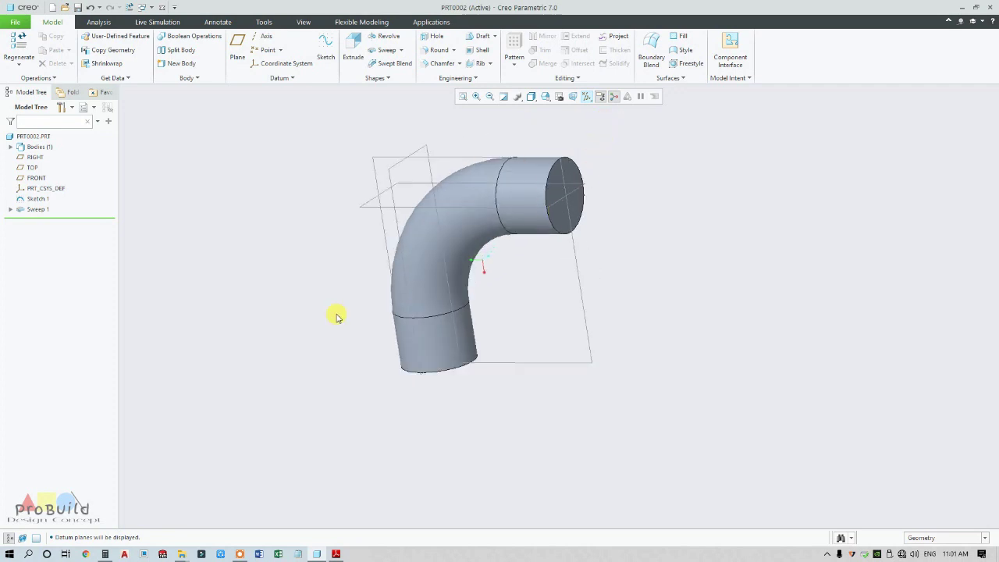
{"action": "left_click", "coordinate": [336, 553]}
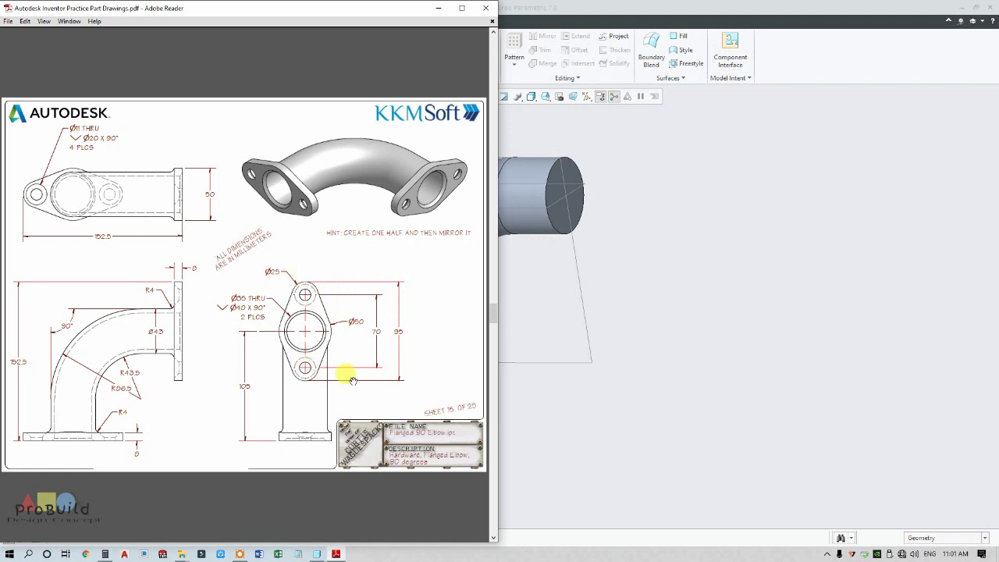
{"action": "left_click", "coordinate": [626, 309]}
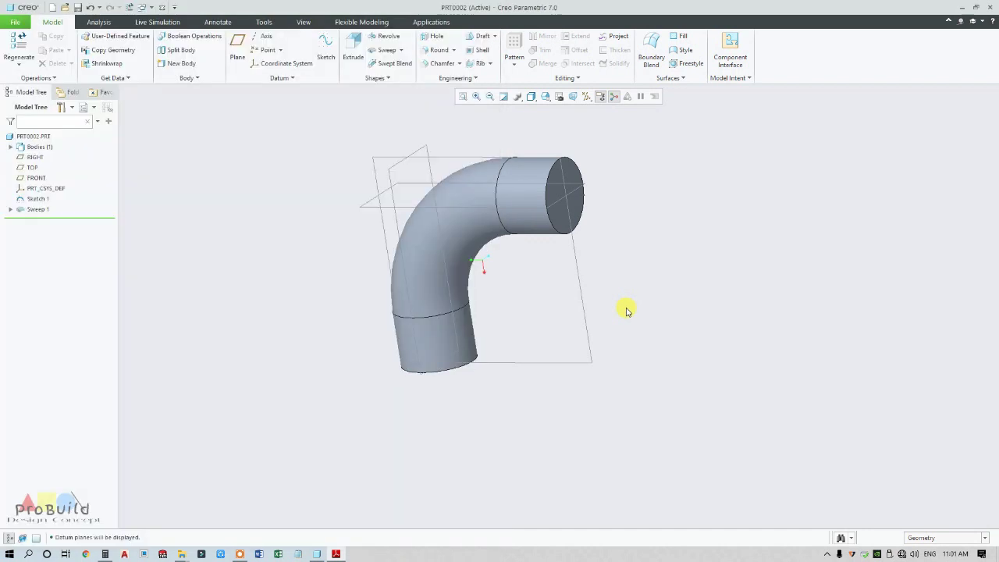
{"action": "left_click", "coordinate": [573, 178]}
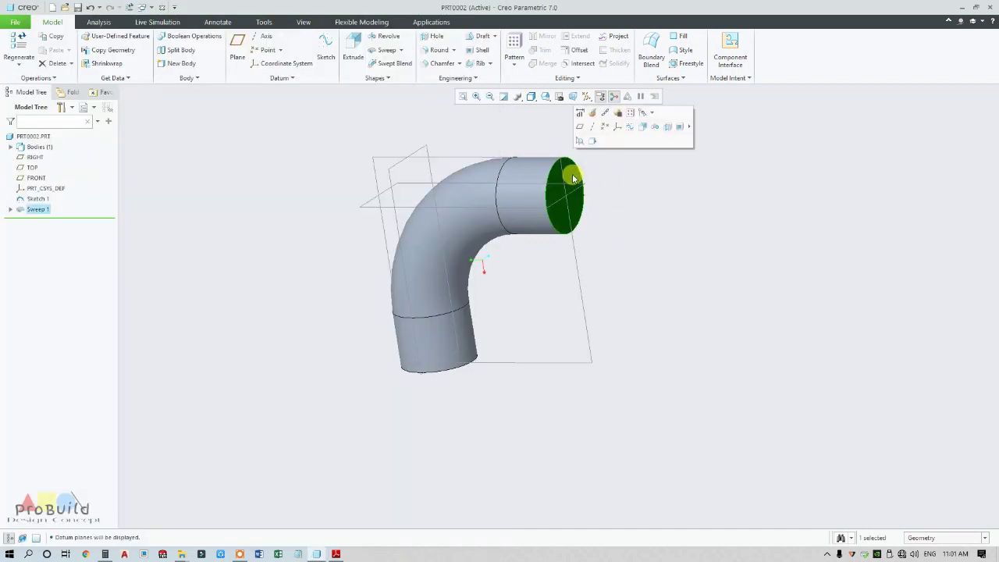
{"action": "left_click", "coordinate": [349, 51]}
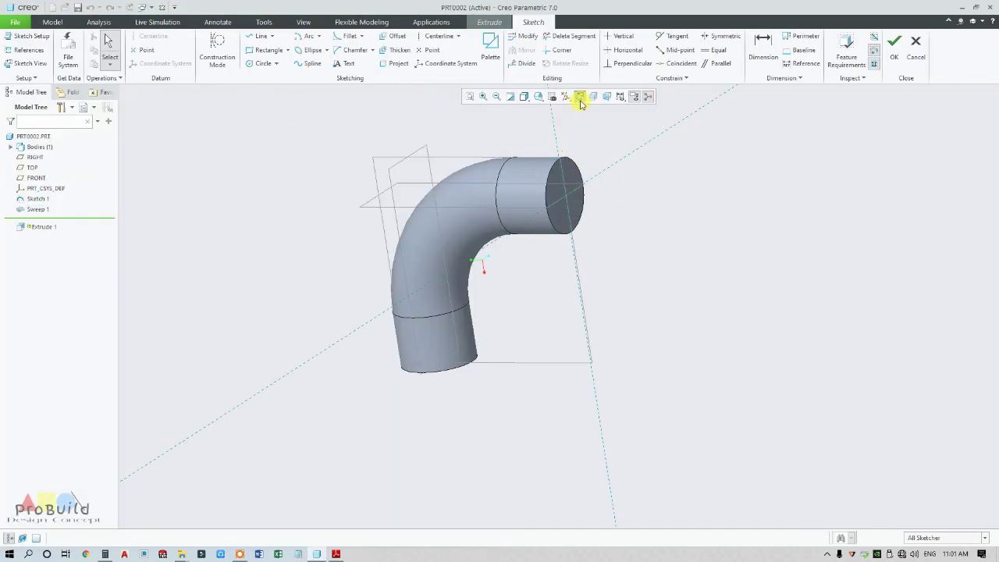
{"action": "left_click", "coordinate": [579, 96]}
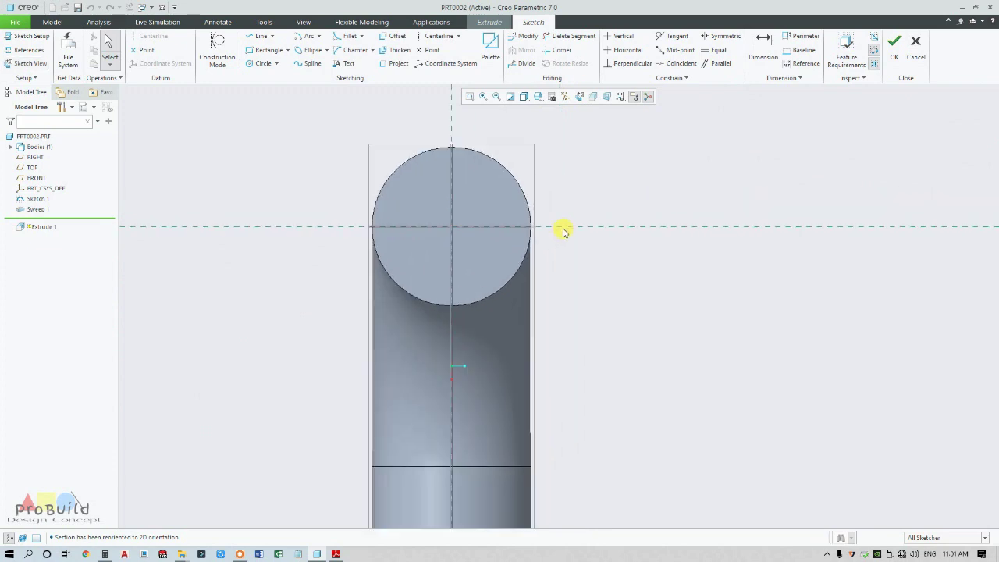
Add the circular edge of the pipe's end face as a sketch reference.
{"action": "left_click", "coordinate": [28, 50]}
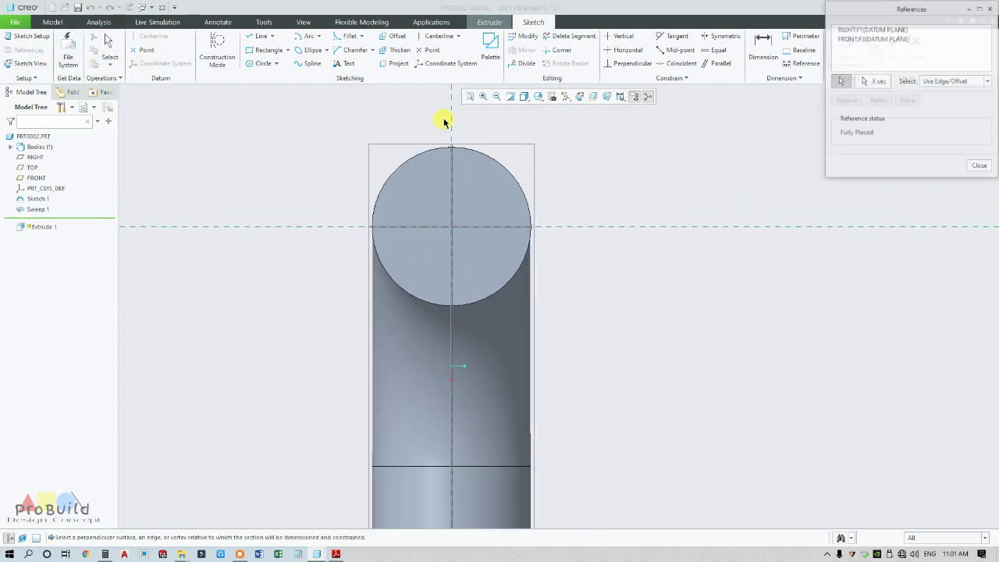
{"action": "left_click", "coordinate": [517, 164]}
{"action": "middle_click", "coordinate": [605, 191]}
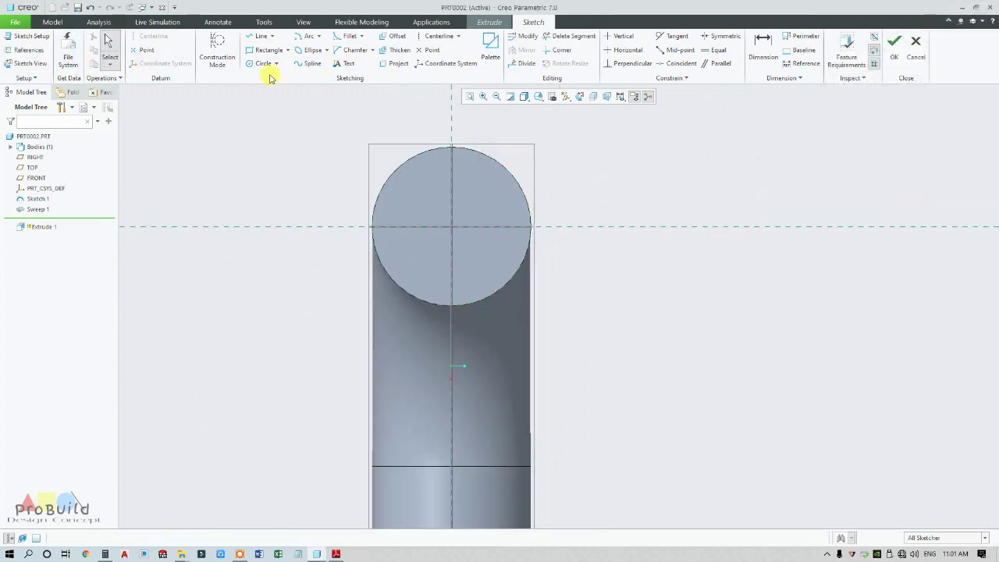
Draw a circle about 58.8 mm in diameter centred on the pipe's end face.
{"action": "left_click", "coordinate": [263, 64]}
{"action": "left_click", "coordinate": [451, 226]}
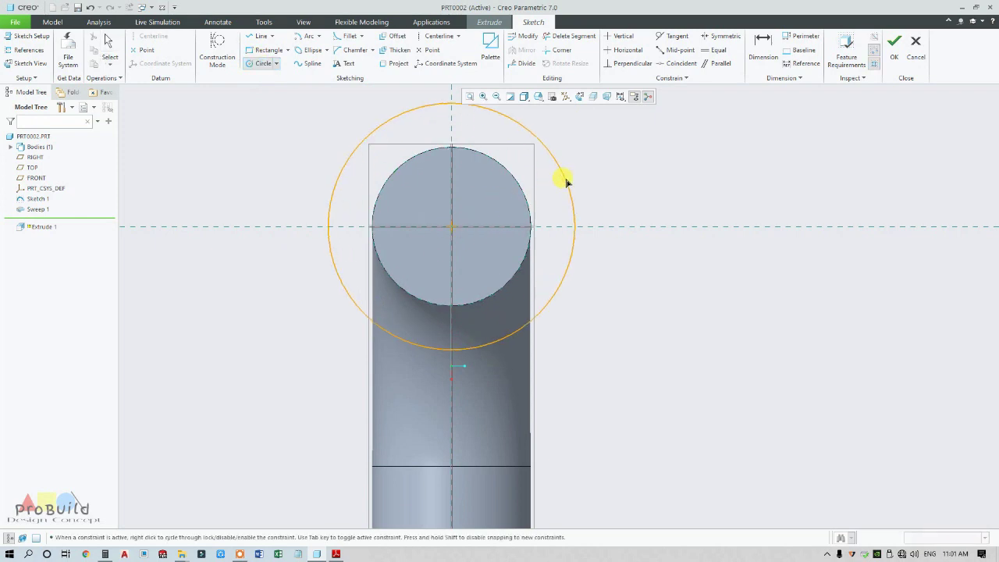
{"action": "left_click", "coordinate": [551, 196]}
{"action": "scroll", "coordinate": [538, 264], "scroll_direction": "up", "scroll_amount": 2}
{"action": "scroll", "coordinate": [610, 216], "scroll_direction": "down", "scroll_amount": 2}
{"action": "scroll", "coordinate": [465, 259], "scroll_direction": "up", "scroll_amount": 3}
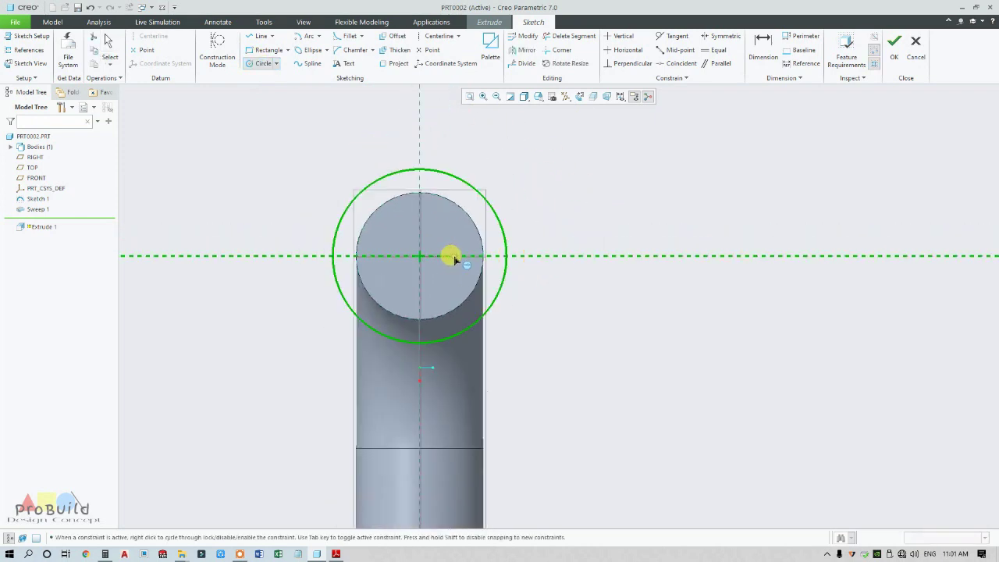
{"action": "scroll", "coordinate": [472, 206], "scroll_direction": "down", "scroll_amount": 2}
Draw two equal circles about 15.4 mm in diameter on the vertical reference, one above and one below the large circle.
{"action": "left_click", "coordinate": [403, 143]}
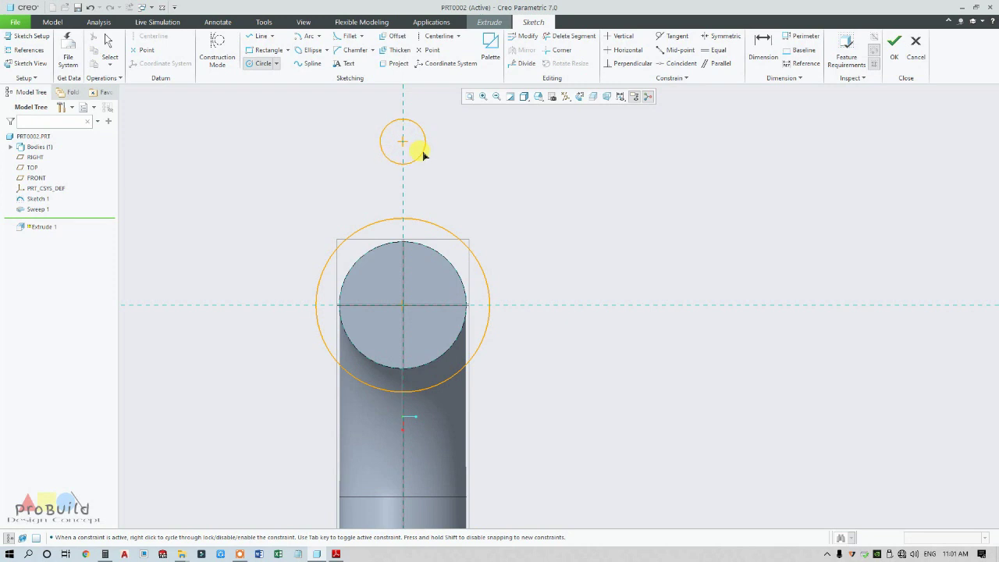
{"action": "left_click", "coordinate": [425, 153]}
{"action": "scroll", "coordinate": [424, 156], "scroll_direction": "down", "scroll_amount": 2}
{"action": "scroll", "coordinate": [426, 296], "scroll_direction": "up", "scroll_amount": 3}
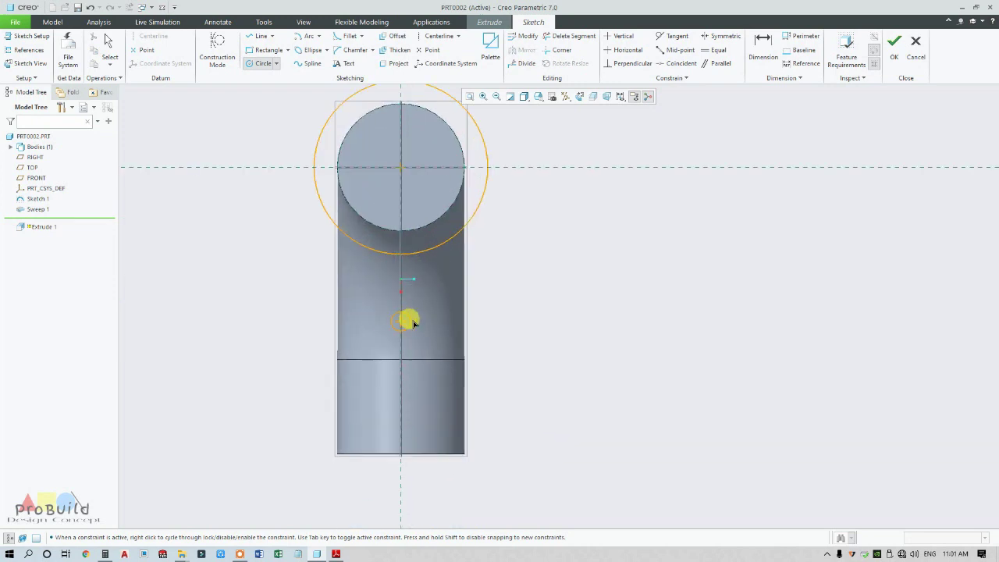
{"action": "left_click", "coordinate": [405, 322]}
{"action": "left_click", "coordinate": [452, 330]}
{"action": "middle_click", "coordinate": [584, 352]}
{"action": "scroll", "coordinate": [584, 344], "scroll_direction": "down", "scroll_amount": 3}
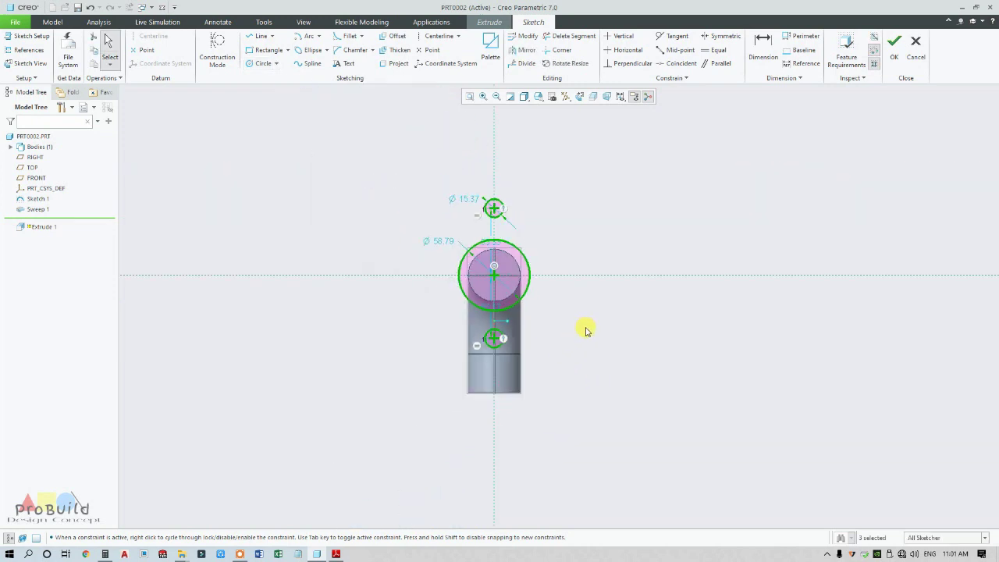
{"action": "scroll", "coordinate": [593, 304], "scroll_direction": "up", "scroll_amount": 1}
{"action": "scroll", "coordinate": [602, 272], "scroll_direction": "up", "scroll_amount": 1}
{"action": "scroll", "coordinate": [437, 374], "scroll_direction": "up", "scroll_amount": 2}
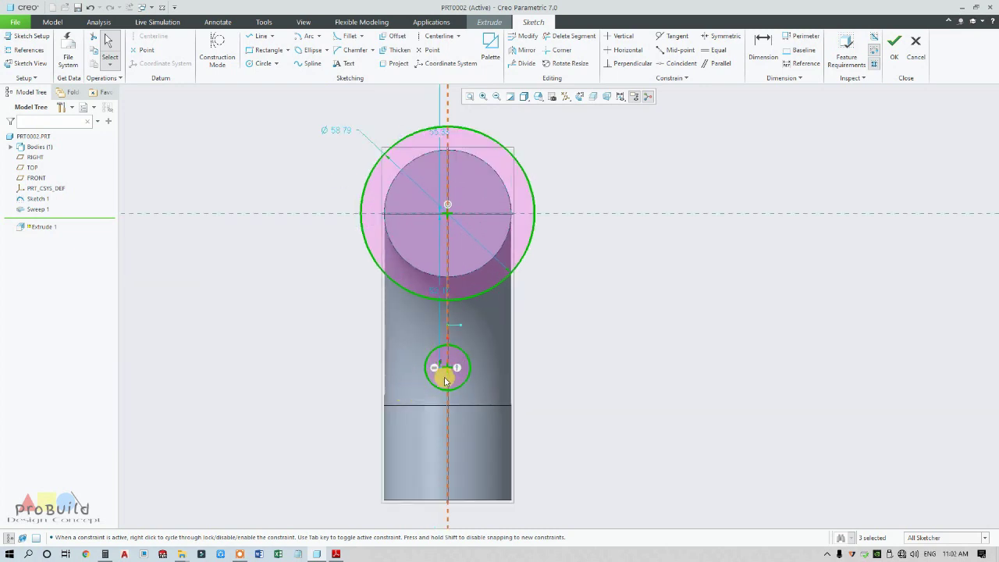
{"action": "left_click", "coordinate": [435, 371]}
{"action": "left_click", "coordinate": [554, 372]}
{"action": "scroll", "coordinate": [542, 370], "scroll_direction": "down", "scroll_amount": 3}
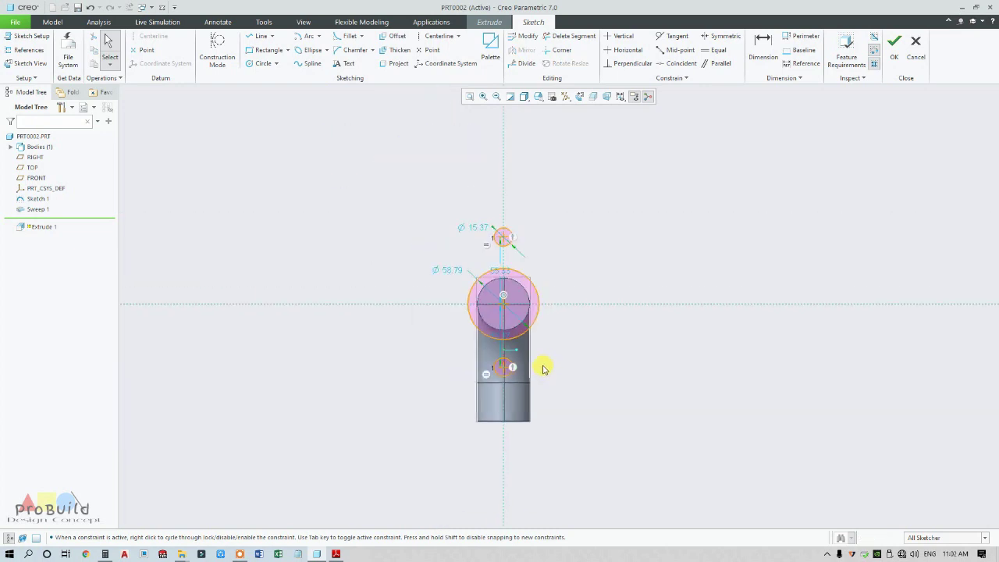
Add a horizontal centreline through the large circle's centre and make the two small circles' centres symmetric about it.
{"action": "left_click", "coordinate": [439, 36]}
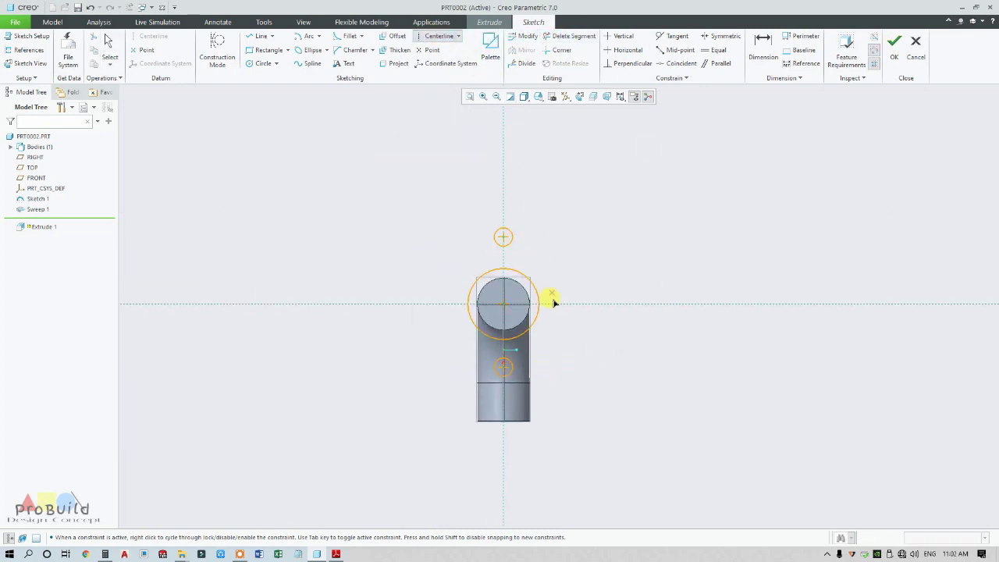
{"action": "left_click", "coordinate": [558, 304]}
{"action": "left_click", "coordinate": [620, 305]}
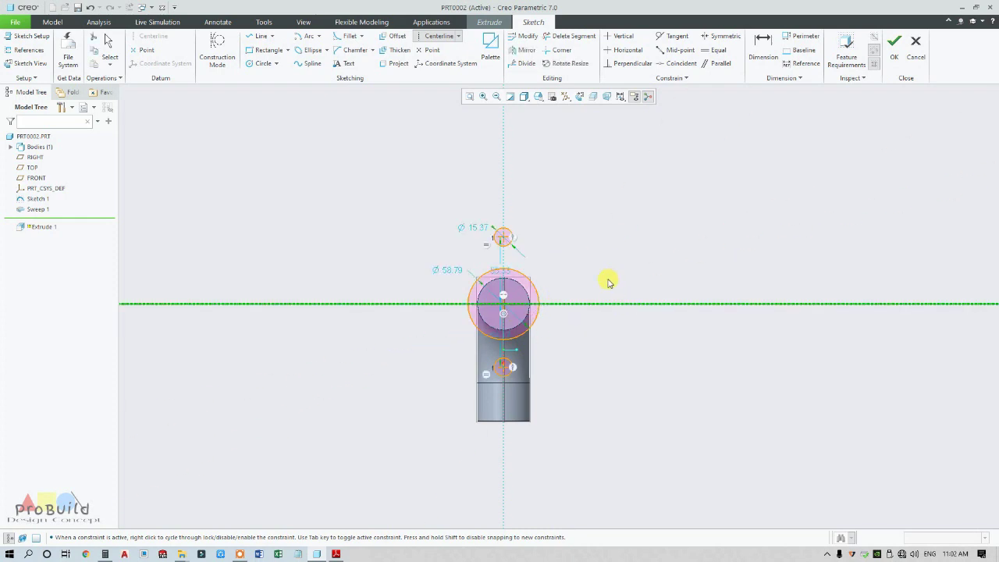
{"action": "scroll", "coordinate": [694, 309], "scroll_direction": "up", "scroll_amount": 2}
{"action": "left_click", "coordinate": [720, 36]}
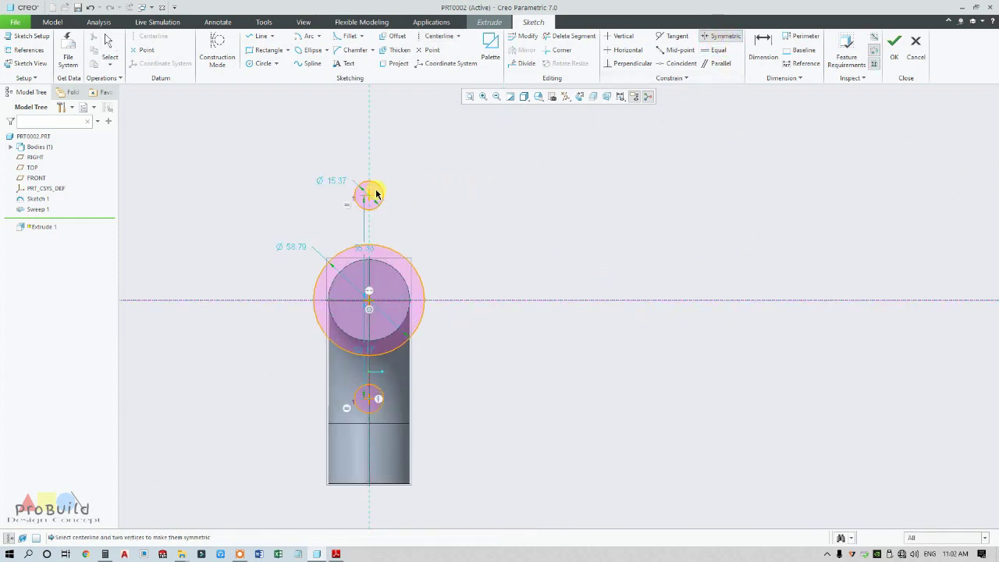
{"action": "left_click", "coordinate": [369, 196]}
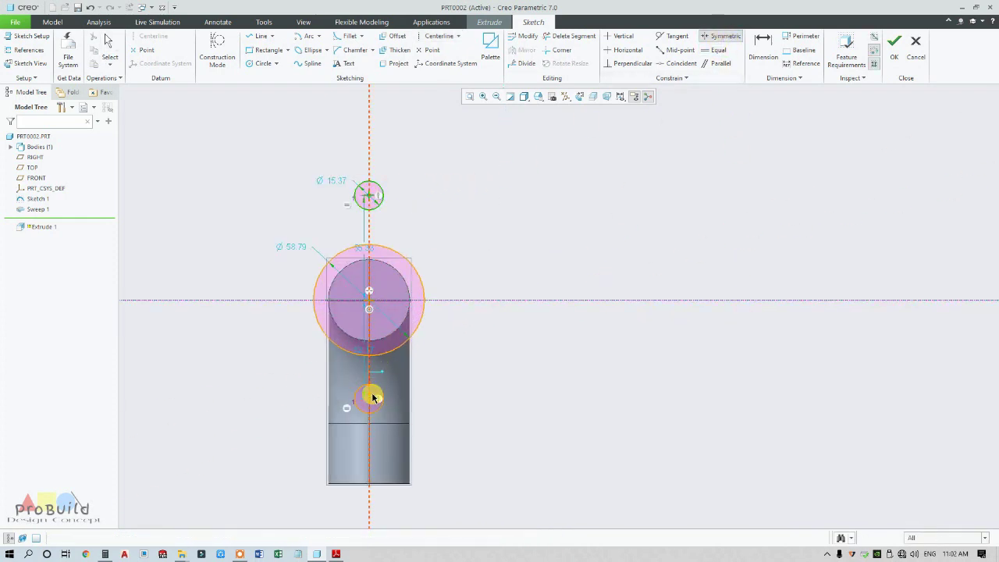
{"action": "left_click", "coordinate": [458, 300]}
{"action": "middle_click", "coordinate": [449, 334]}
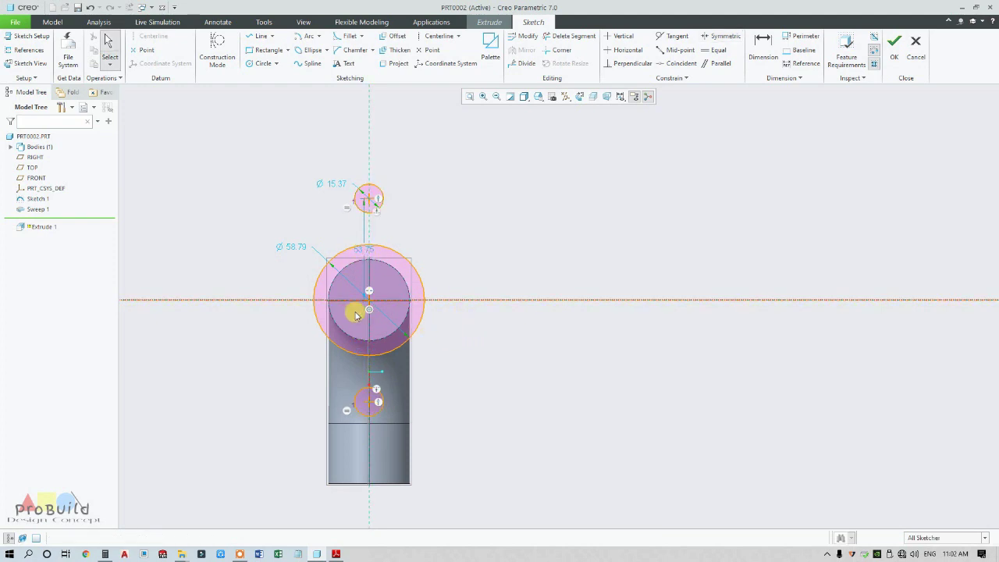
Set the large circle's diameter to 50 mm and the small circles' diameter to 25 mm.
{"action": "double_click", "coordinate": [291, 246]}
{"action": "type", "text": "5"}
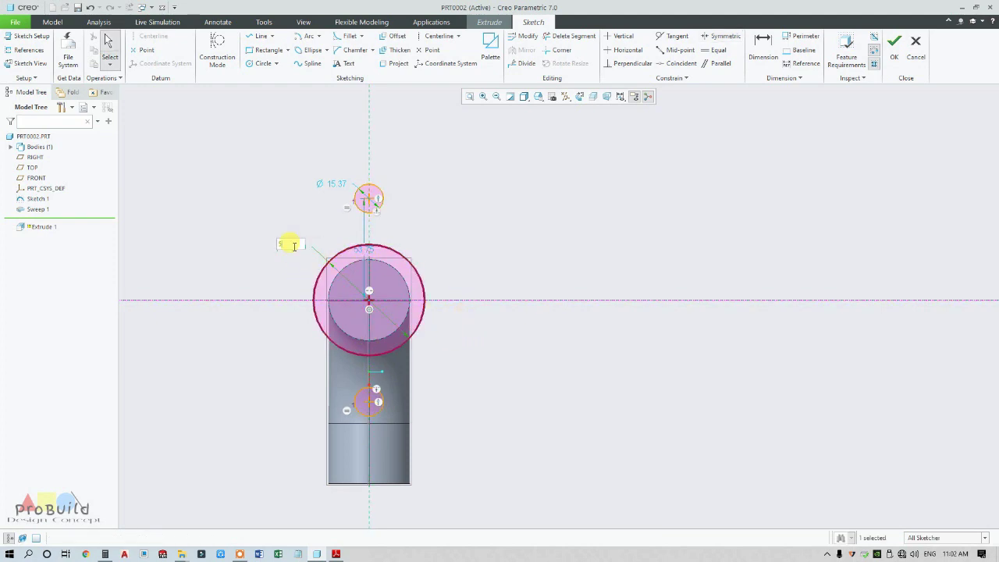
{"action": "type", "text": "0"}
{"action": "key", "text": "Return"}
{"action": "double_click", "coordinate": [338, 185]}
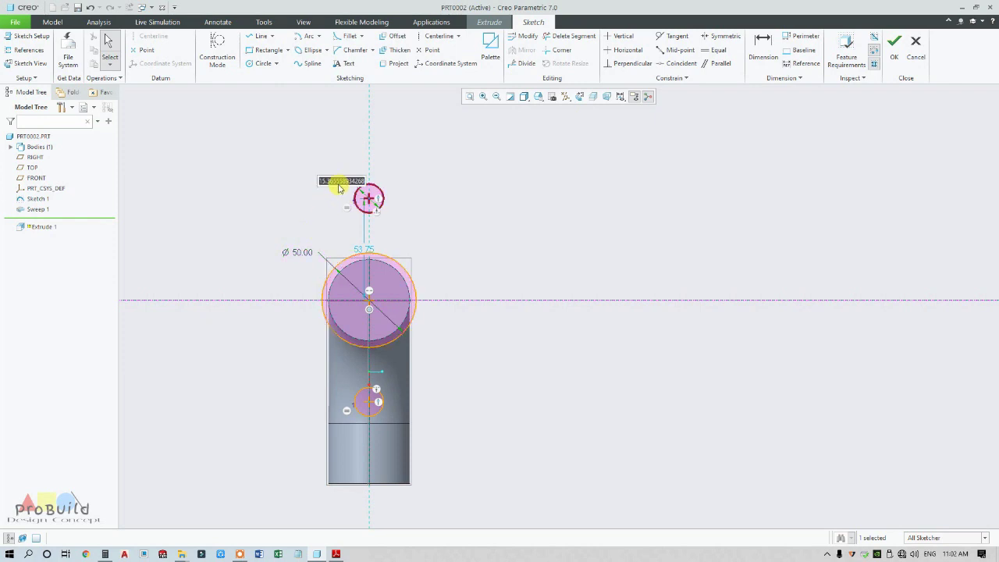
{"action": "type", "text": "25"}
{"action": "key", "text": "Return"}
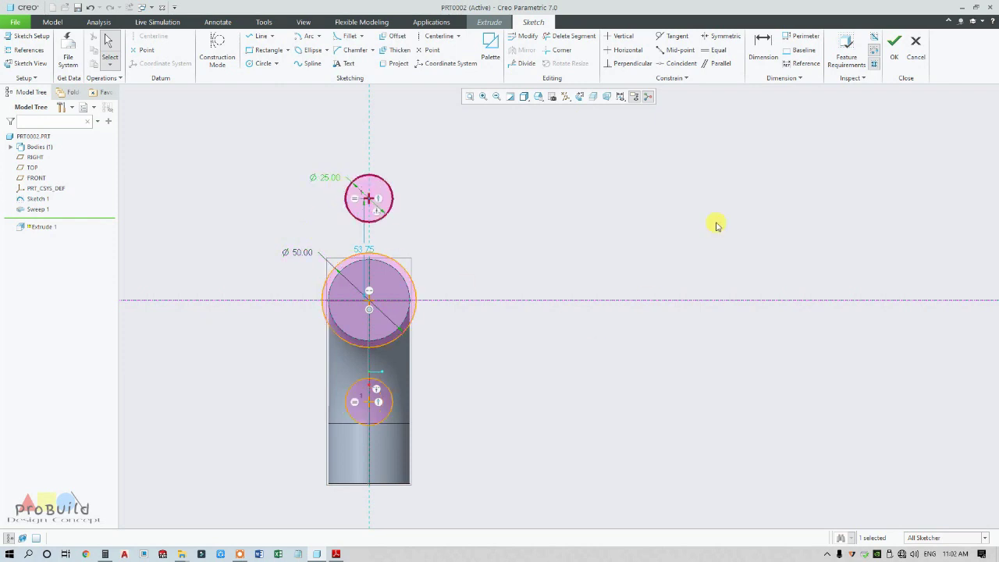
Dimension the overall height between the outer edges of the two small circles and set it to 95 mm.
{"action": "left_click", "coordinate": [763, 48]}
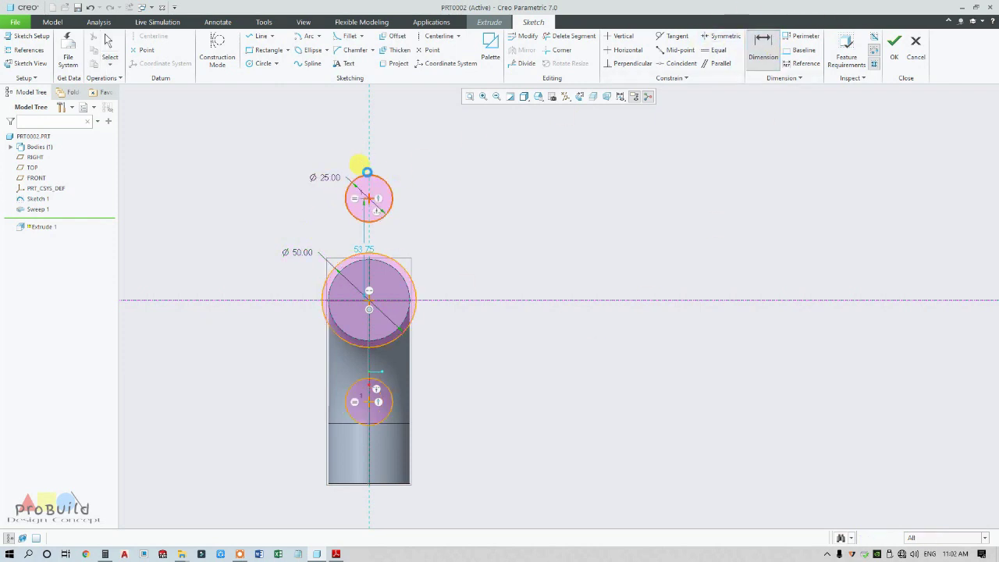
{"action": "left_click", "coordinate": [367, 170]}
{"action": "left_click", "coordinate": [368, 408]}
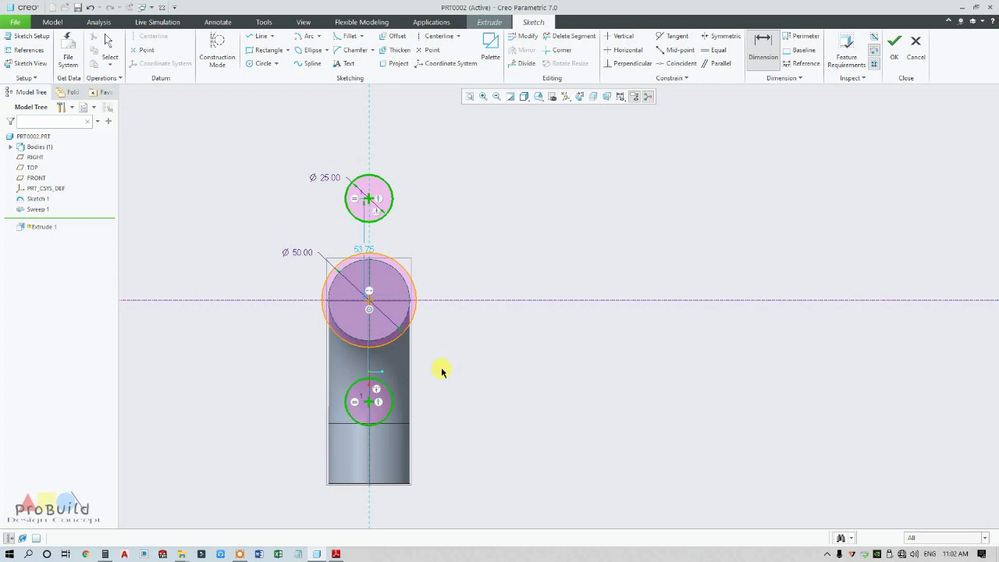
{"action": "middle_click", "coordinate": [463, 334]}
{"action": "key", "text": "Return"}
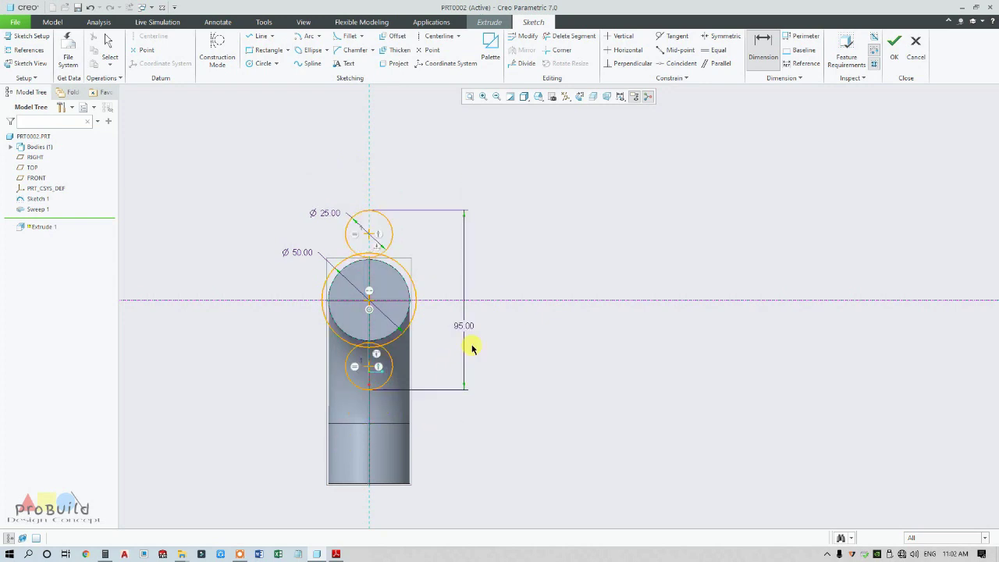
Connect the 50 mm circle to both 25 mm circles with four tangent lines, two along each side.
{"action": "scroll", "coordinate": [351, 344], "scroll_direction": "up", "scroll_amount": 5}
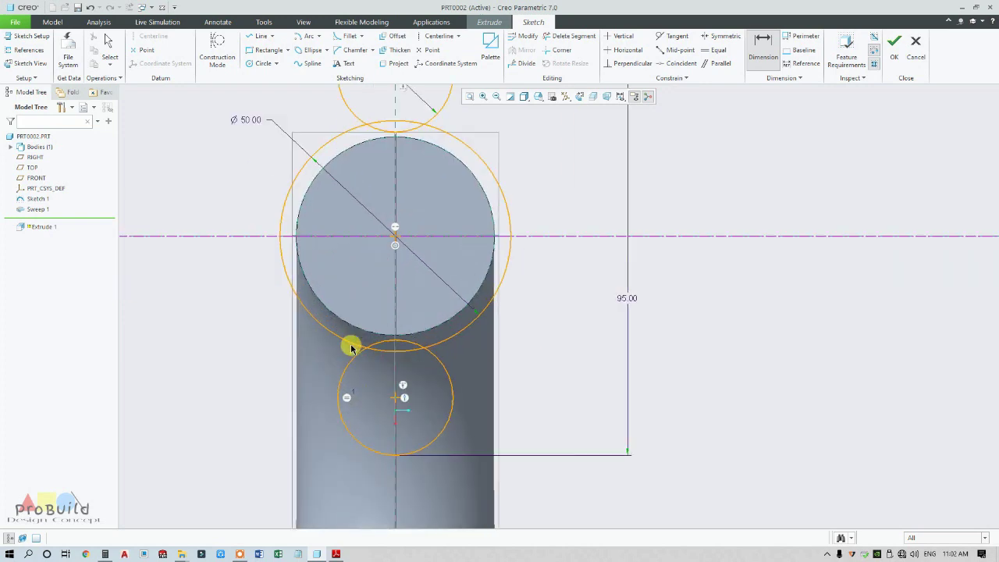
{"action": "left_click", "coordinate": [273, 38]}
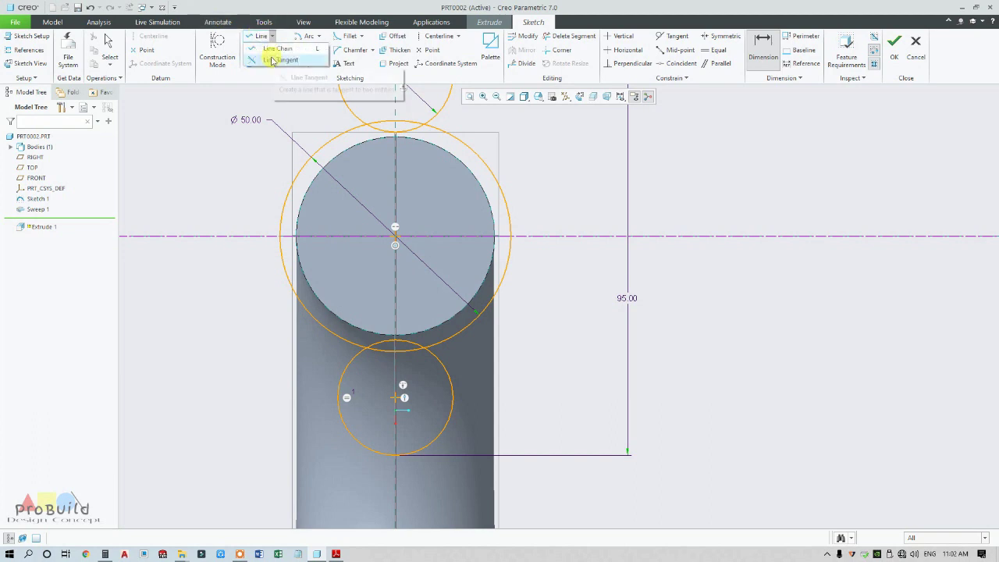
{"action": "left_click", "coordinate": [272, 60]}
{"action": "scroll", "coordinate": [346, 189], "scroll_direction": "down", "scroll_amount": 5}
{"action": "left_click", "coordinate": [392, 150]}
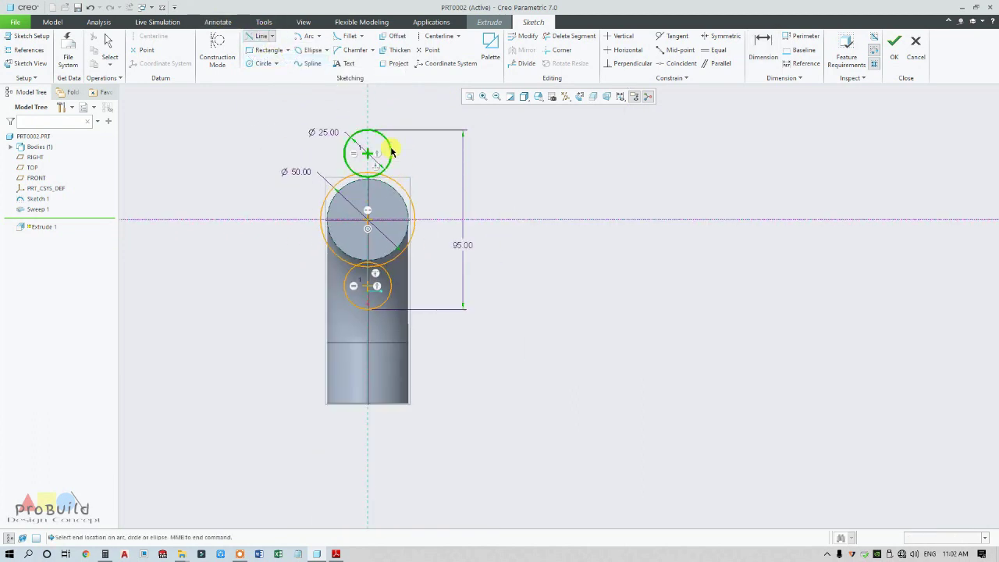
{"action": "left_click", "coordinate": [412, 204]}
{"action": "left_click", "coordinate": [388, 303]}
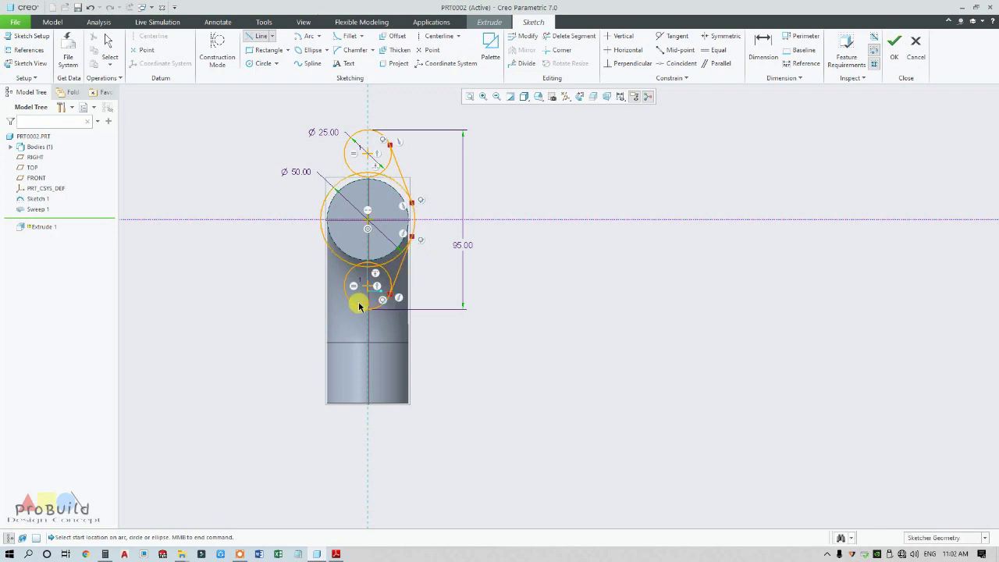
{"action": "left_click", "coordinate": [341, 291]}
{"action": "left_click", "coordinate": [321, 228]}
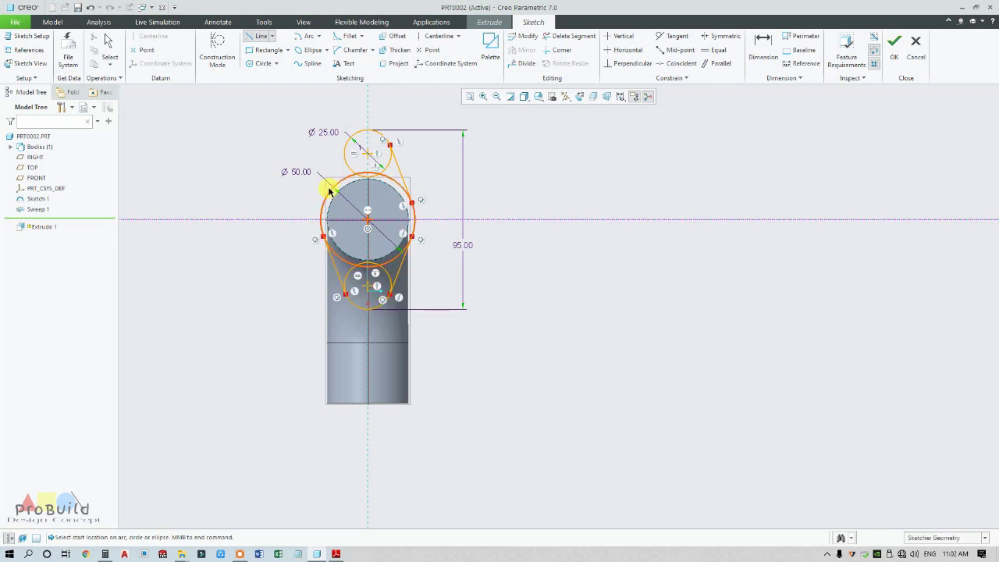
{"action": "left_click", "coordinate": [346, 144]}
{"action": "middle_click", "coordinate": [295, 169]}
Trim away the inner arcs of all three circles, leaving only the closed outer flange outline.
{"action": "scroll", "coordinate": [295, 169], "scroll_direction": "up", "scroll_amount": 4}
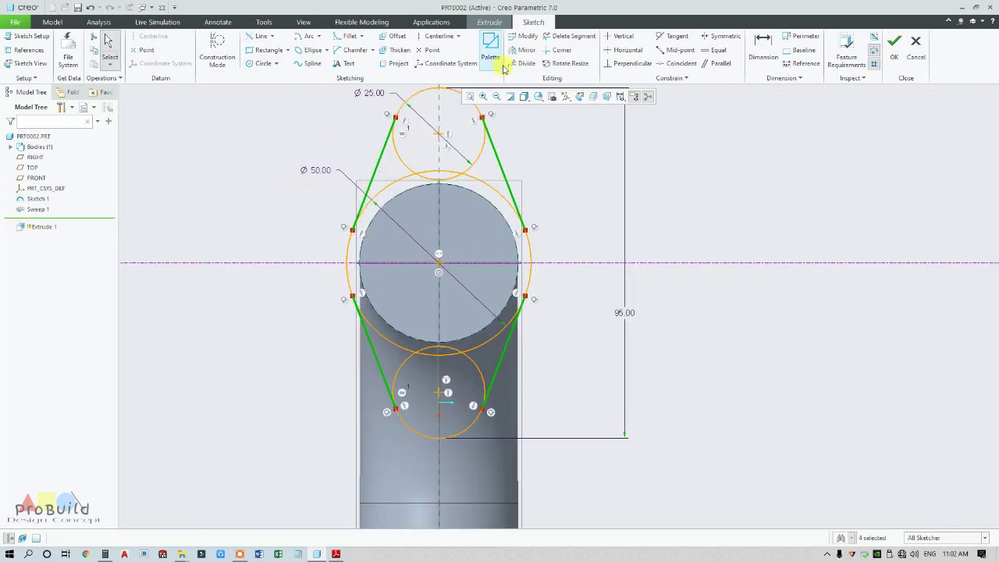
{"action": "left_click", "coordinate": [569, 35]}
{"action": "mouse_move", "coordinate": [471, 147]}
{"action": "left_mouse_down"}
{"action": "mouse_move", "coordinate": [487, 200]}
{"action": "mouse_move", "coordinate": [408, 145]}
{"action": "mouse_move", "coordinate": [395, 196]}
{"action": "left_mouse_up"}
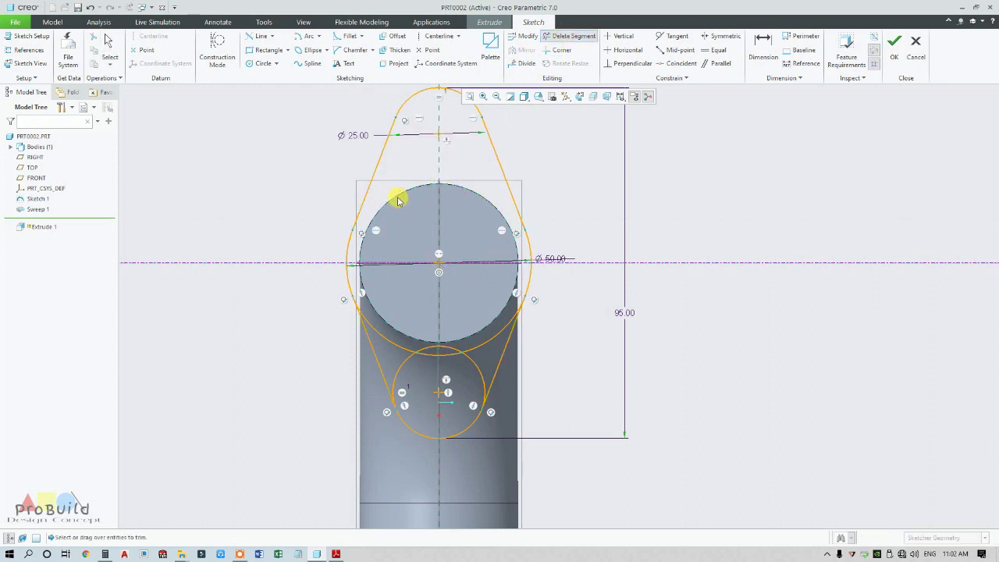
{"action": "left_click_drag", "start_coordinate": [386, 330], "coordinate": [404, 369]}
{"action": "mouse_move", "coordinate": [444, 334]}
{"action": "left_mouse_down"}
{"action": "mouse_move", "coordinate": [477, 349]}
{"action": "mouse_move", "coordinate": [483, 340]}
{"action": "left_mouse_up"}
{"action": "middle_click", "coordinate": [552, 341]}
{"action": "scroll", "coordinate": [545, 334], "scroll_direction": "up", "scroll_amount": 4}
{"action": "scroll", "coordinate": [578, 348], "scroll_direction": "down", "scroll_amount": 3}
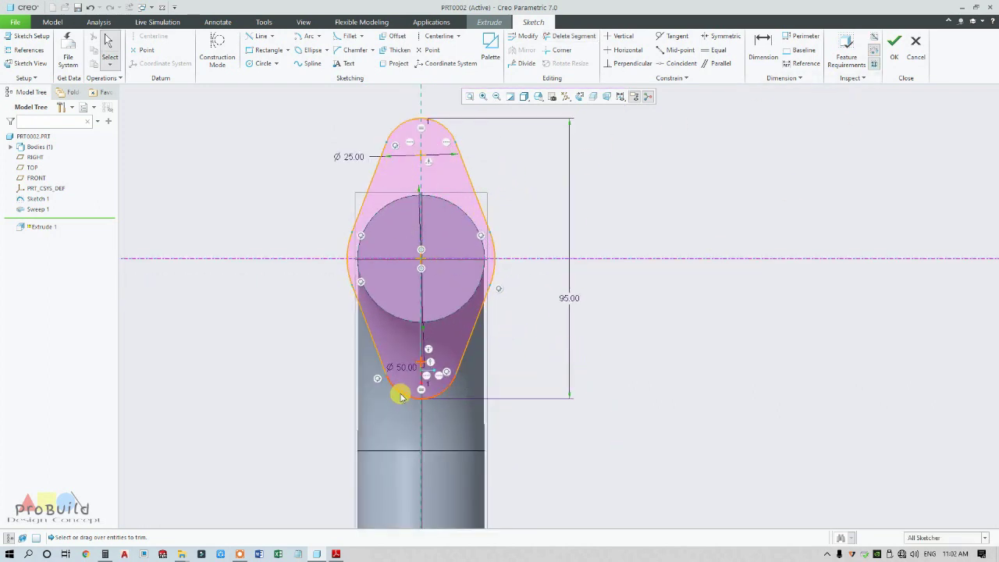
Check the flange thickness on the PDF drawing, finish the sketch, and extrude the flange 8 mm as a solid.
{"action": "left_click", "coordinate": [336, 554]}
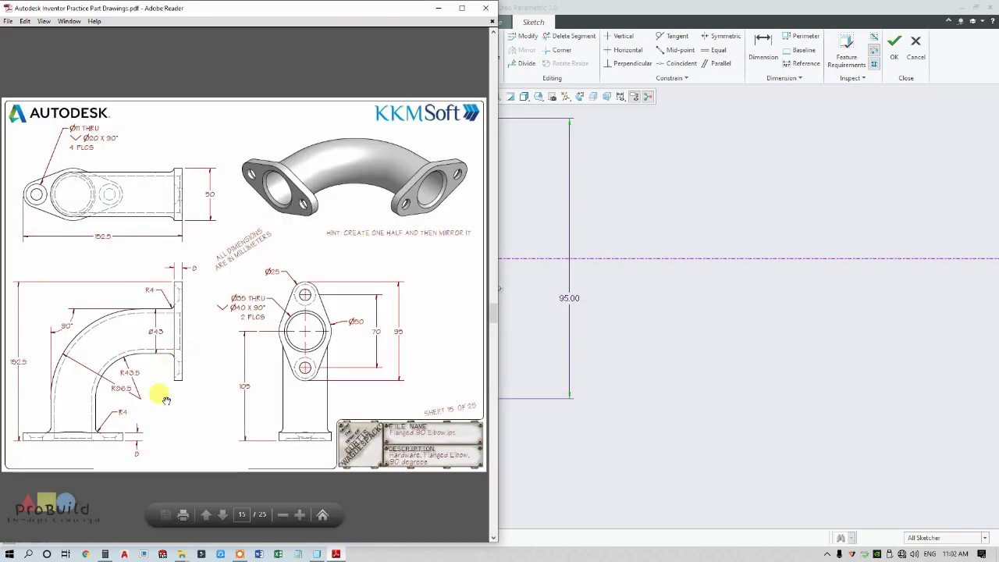
{"action": "left_click", "coordinate": [673, 416]}
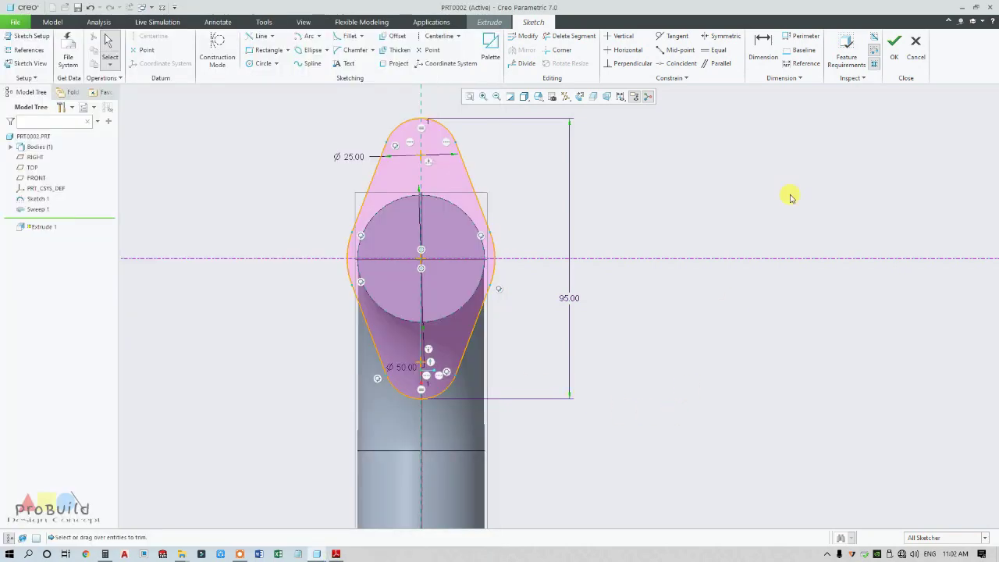
{"action": "left_click", "coordinate": [890, 59]}
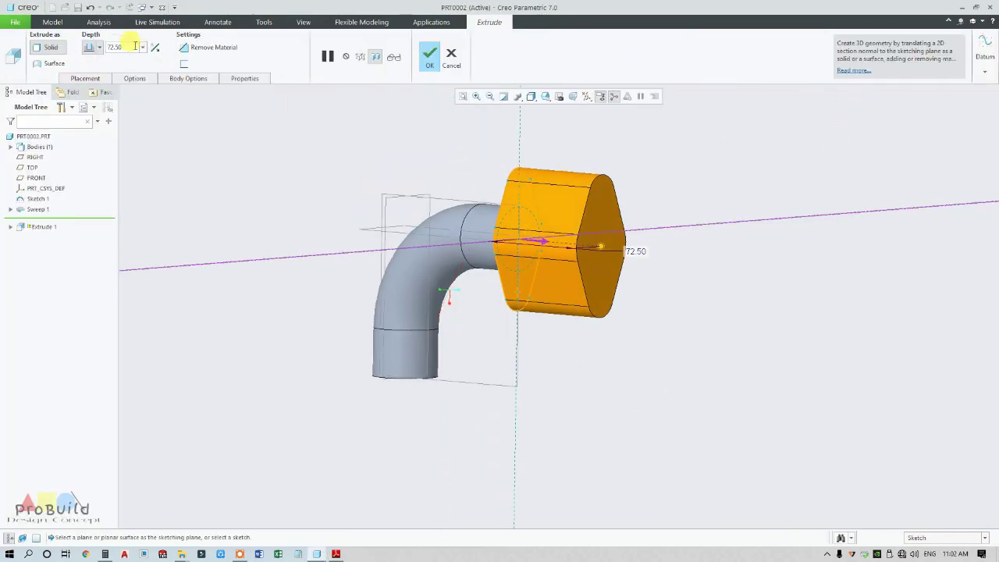
{"action": "type", "text": "8"}
{"action": "key", "text": "Return"}
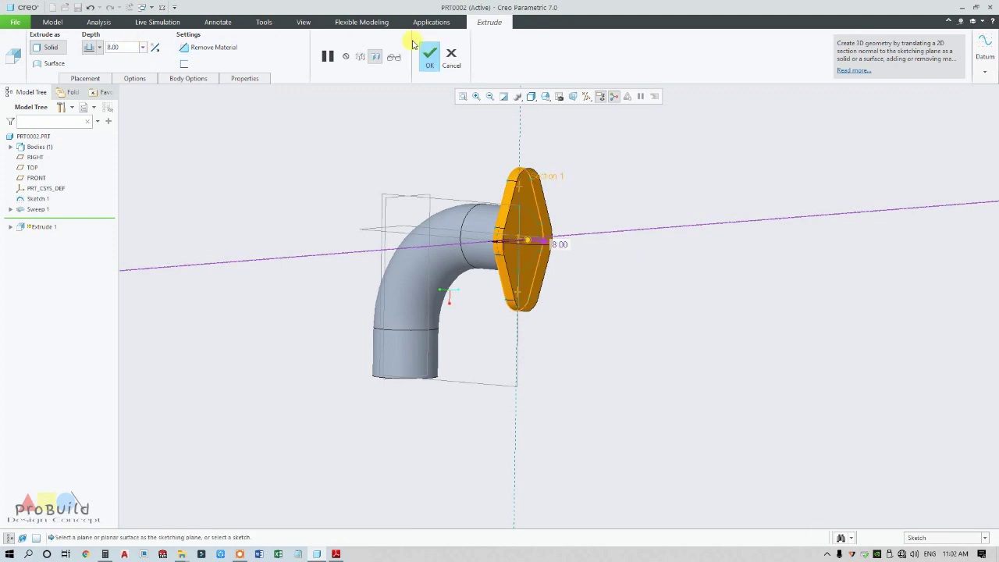
{"action": "left_click", "coordinate": [429, 62]}
Examine the elbow with its flange and review the remaining details on the PDF practice drawing.
{"action": "left_click", "coordinate": [560, 185]}
{"action": "scroll", "coordinate": [509, 228], "scroll_direction": "down", "scroll_amount": 4}
{"action": "middle_click_drag", "start_coordinate": [491, 254], "coordinate": [502, 273]}
{"action": "scroll", "coordinate": [391, 270], "scroll_direction": "up", "scroll_amount": 4}
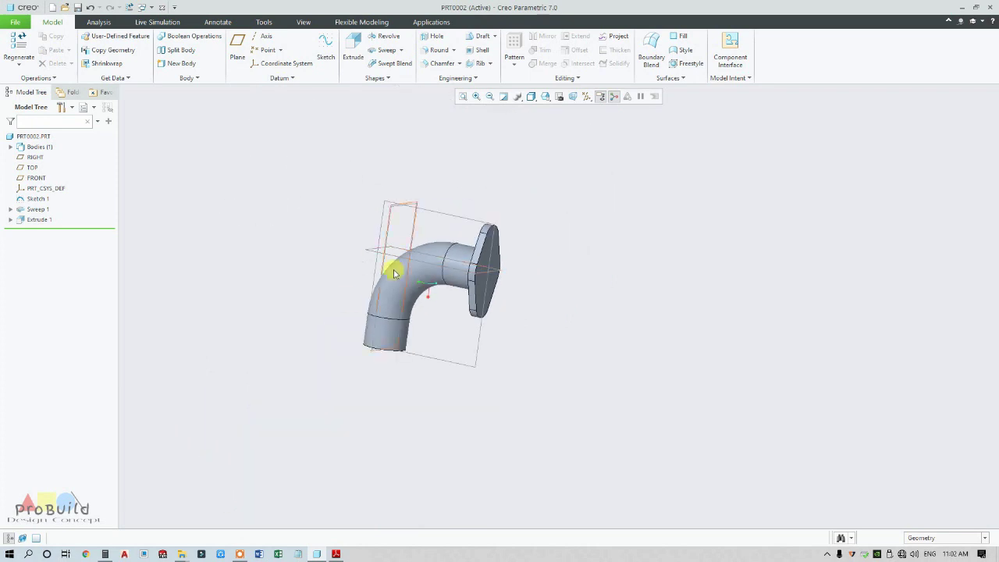
{"action": "scroll", "coordinate": [350, 303], "scroll_direction": "down", "scroll_amount": 3}
{"action": "scroll", "coordinate": [366, 306], "scroll_direction": "up", "scroll_amount": 3}
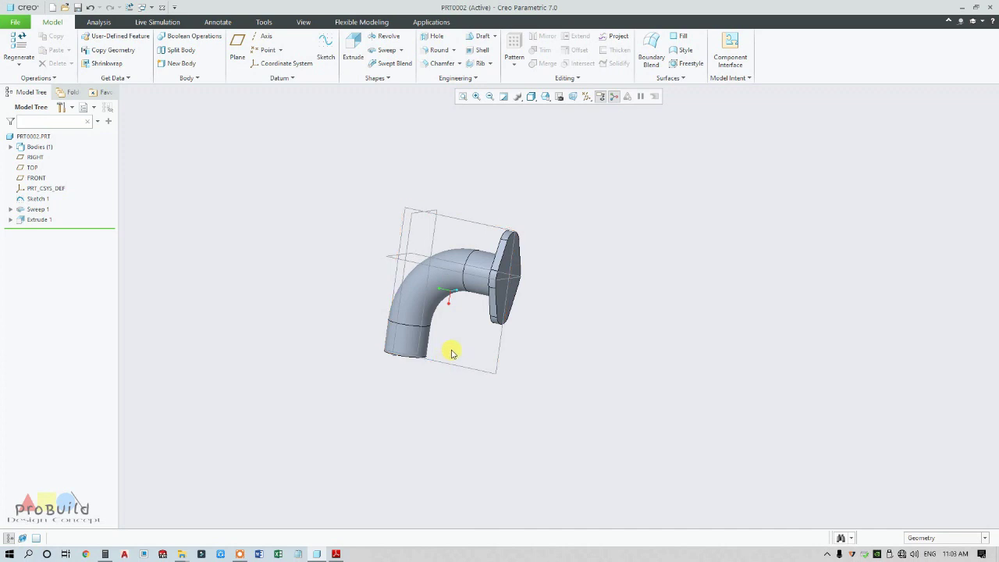
{"action": "scroll", "coordinate": [466, 344], "scroll_direction": "up", "scroll_amount": 3}
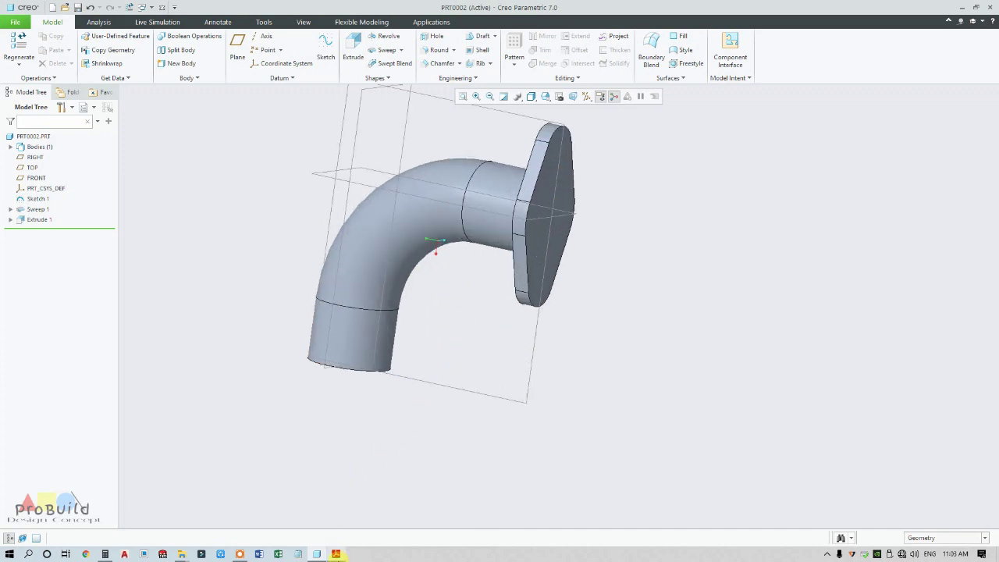
{"action": "left_click", "coordinate": [336, 553]}
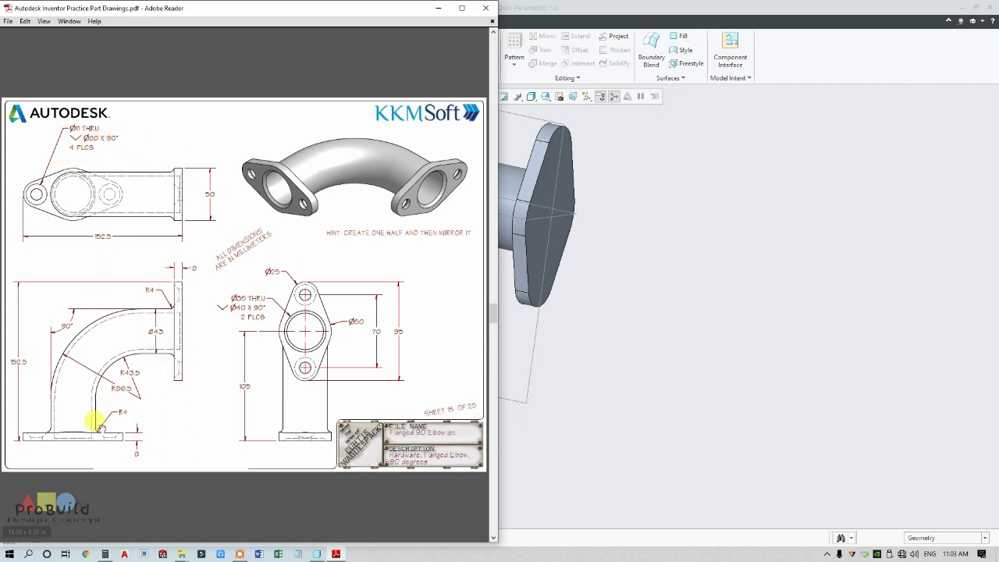
{"action": "left_click", "coordinate": [605, 397]}
Place a simple 11 mm hole on the pipe-side face of the flange, referenced to the RIGHT and FRONT datum planes.
{"action": "scroll", "coordinate": [486, 379], "scroll_direction": "down", "scroll_amount": 3}
{"action": "middle_click_drag", "start_coordinate": [486, 379], "coordinate": [465, 379]}
{"action": "scroll", "coordinate": [647, 394], "scroll_direction": "up", "scroll_amount": 4}
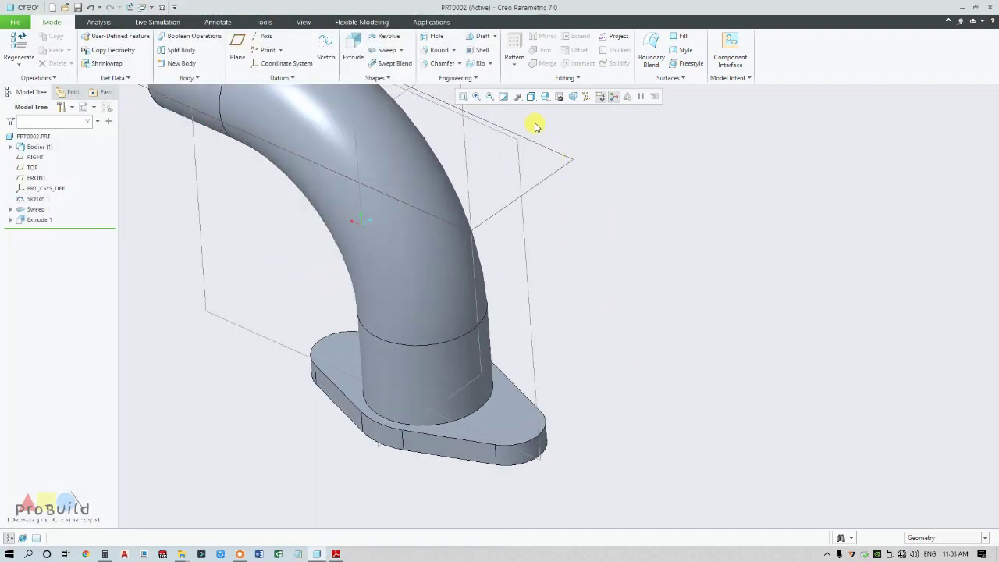
{"action": "left_click", "coordinate": [505, 421]}
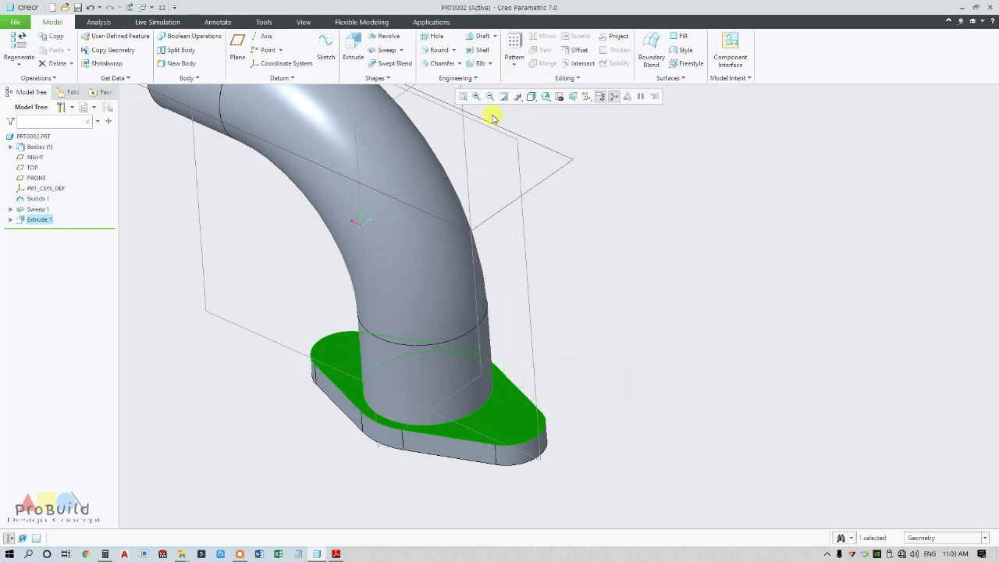
{"action": "left_click", "coordinate": [434, 36]}
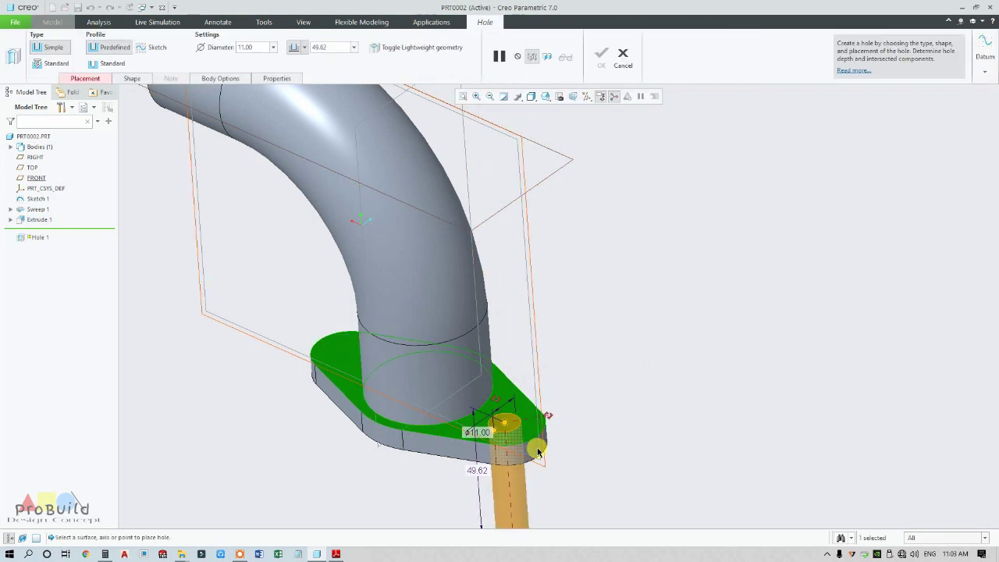
{"action": "scroll", "coordinate": [508, 429], "scroll_direction": "down", "scroll_amount": 3}
{"action": "scroll", "coordinate": [469, 428], "scroll_direction": "up", "scroll_amount": 2}
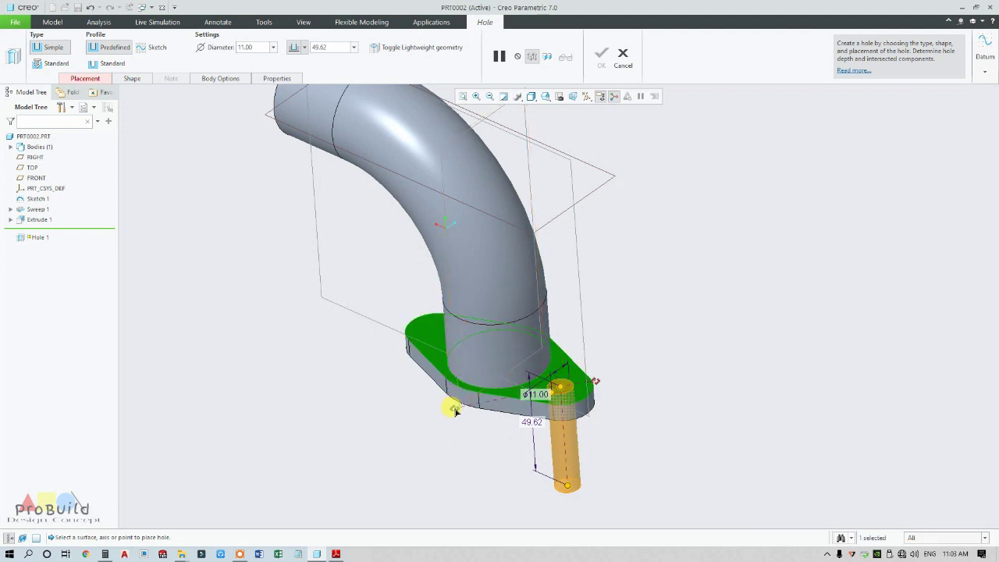
{"action": "scroll", "coordinate": [601, 394], "scroll_direction": "up", "scroll_amount": 2}
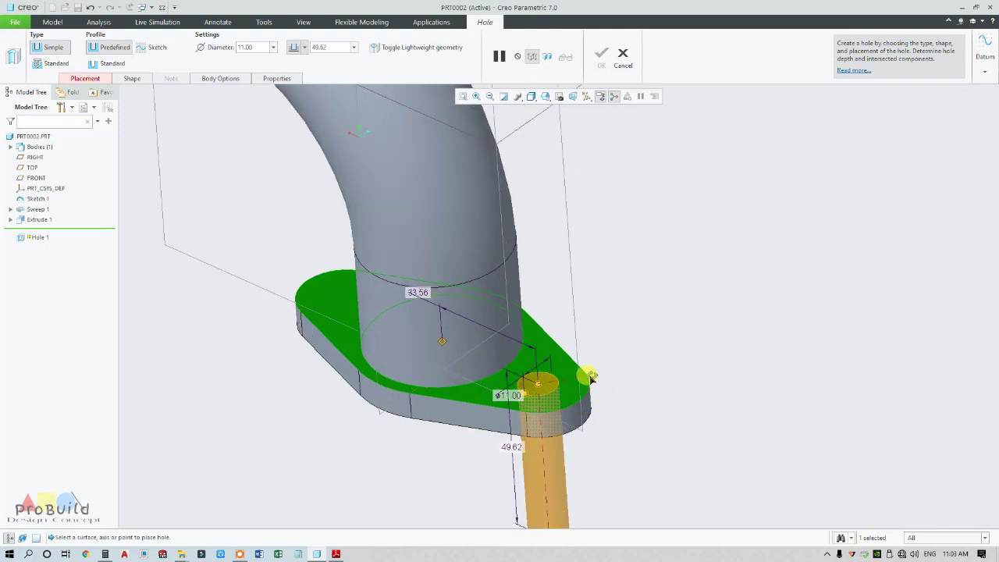
{"action": "scroll", "coordinate": [585, 357], "scroll_direction": "down", "scroll_amount": 4}
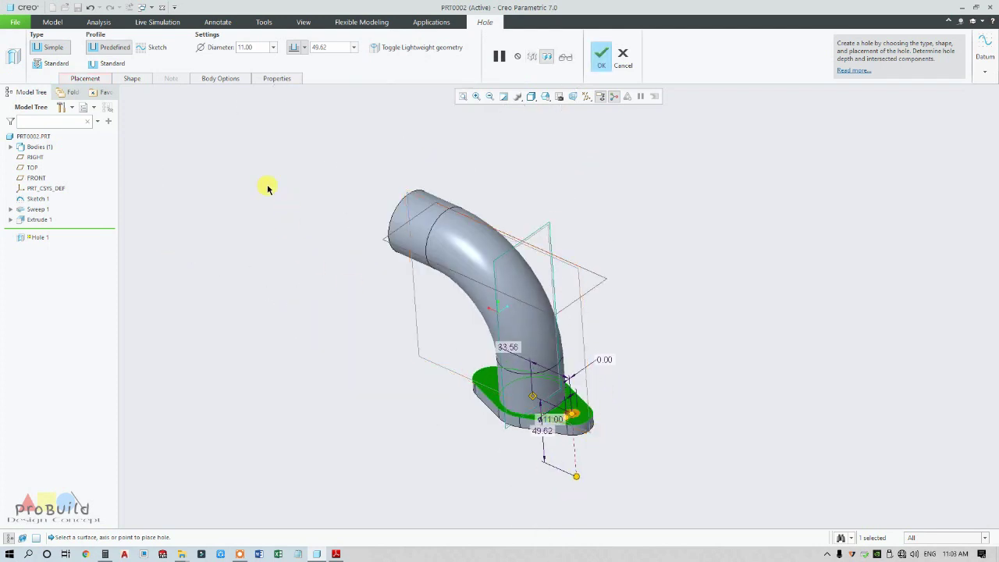
Change the hole's FRONT plane reference from Offset to Align.
{"action": "left_click", "coordinate": [87, 78]}
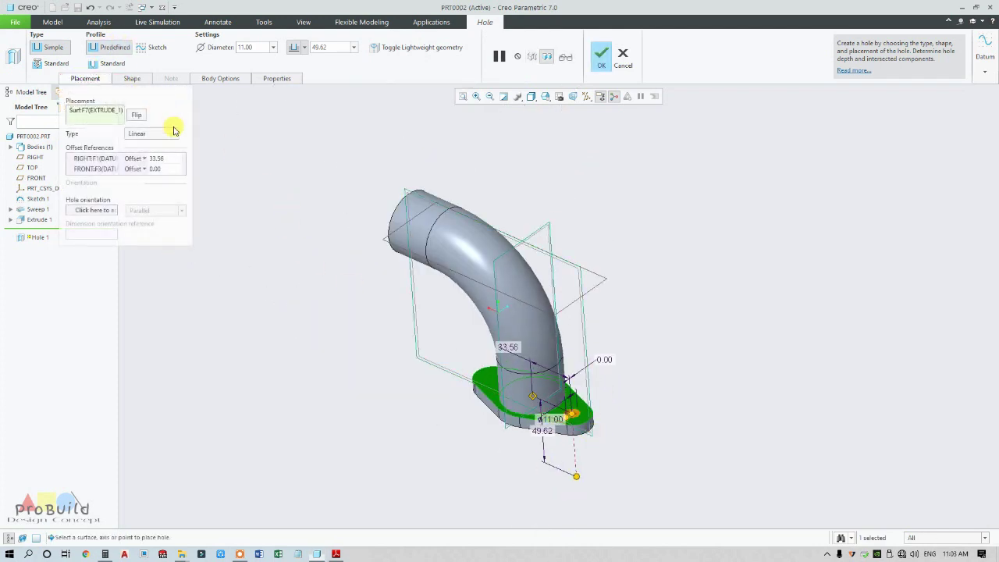
{"action": "left_click", "coordinate": [141, 169]}
{"action": "left_click", "coordinate": [143, 169]}
{"action": "left_click", "coordinate": [131, 188]}
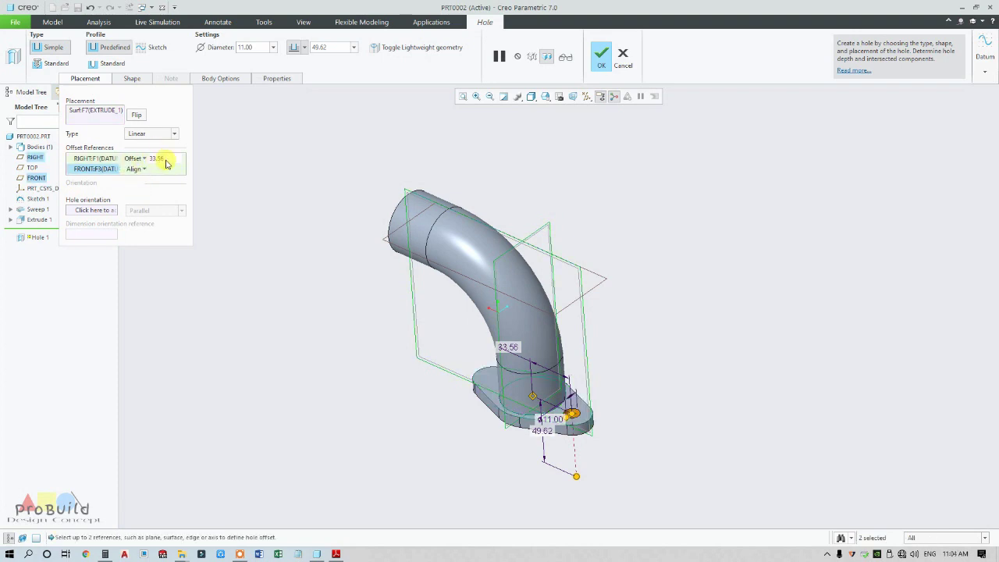
Check the hole spacing on the PDF drawing and set the hole's offset from the RIGHT plane to 35 mm.
{"action": "left_click", "coordinate": [336, 555]}
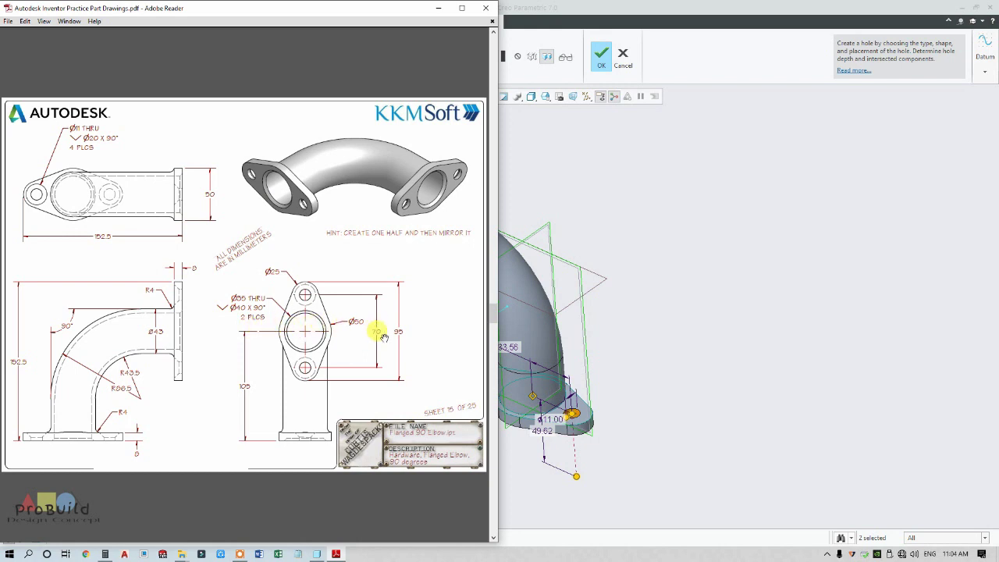
{"action": "left_click", "coordinate": [598, 402]}
{"action": "scroll", "coordinate": [538, 367], "scroll_direction": "up", "scroll_amount": 3}
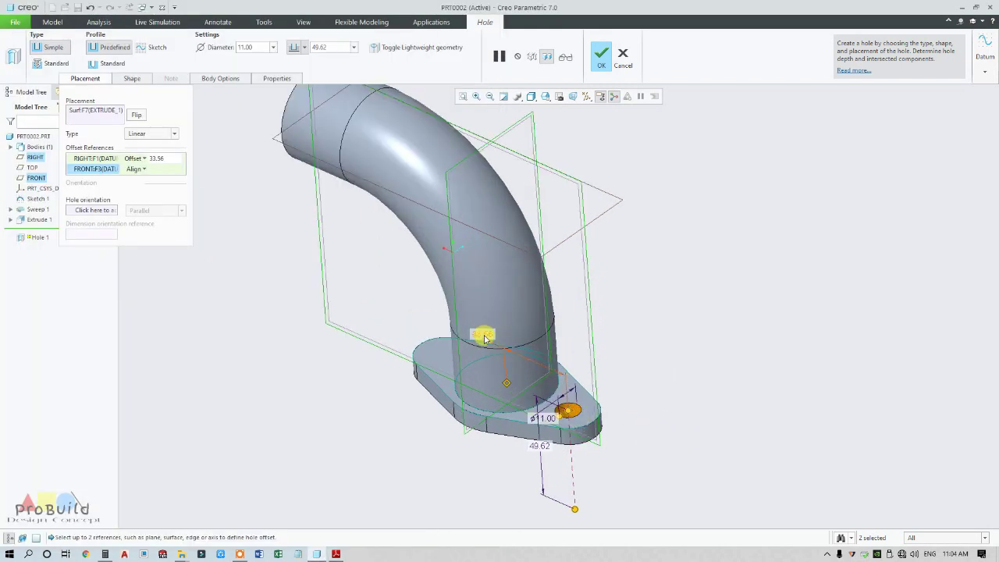
{"action": "double_click", "coordinate": [485, 338]}
{"action": "key", "text": "Return"}
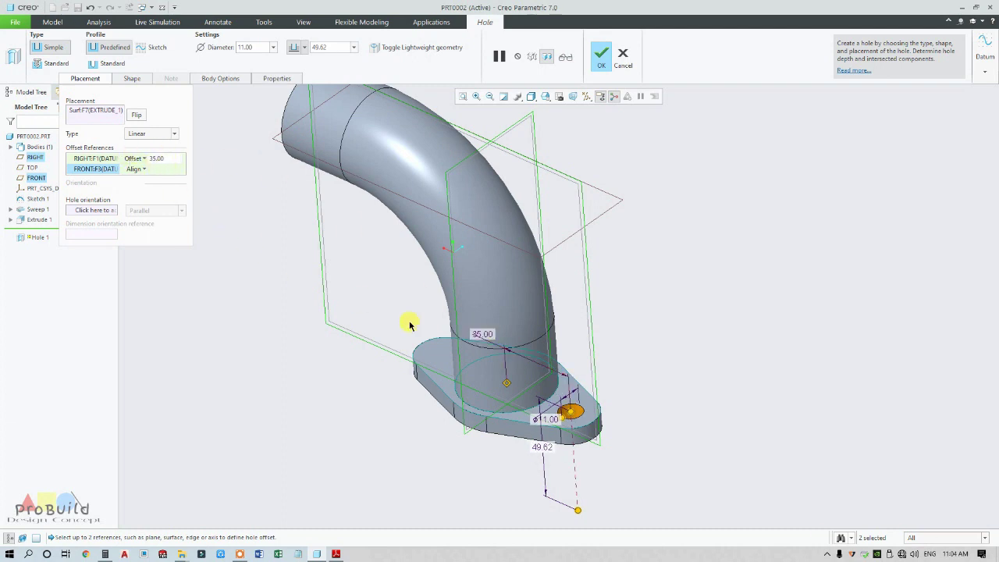
{"action": "scroll", "coordinate": [410, 324], "scroll_direction": "down", "scroll_amount": 2}
{"action": "scroll", "coordinate": [508, 365], "scroll_direction": "up", "scroll_amount": 2}
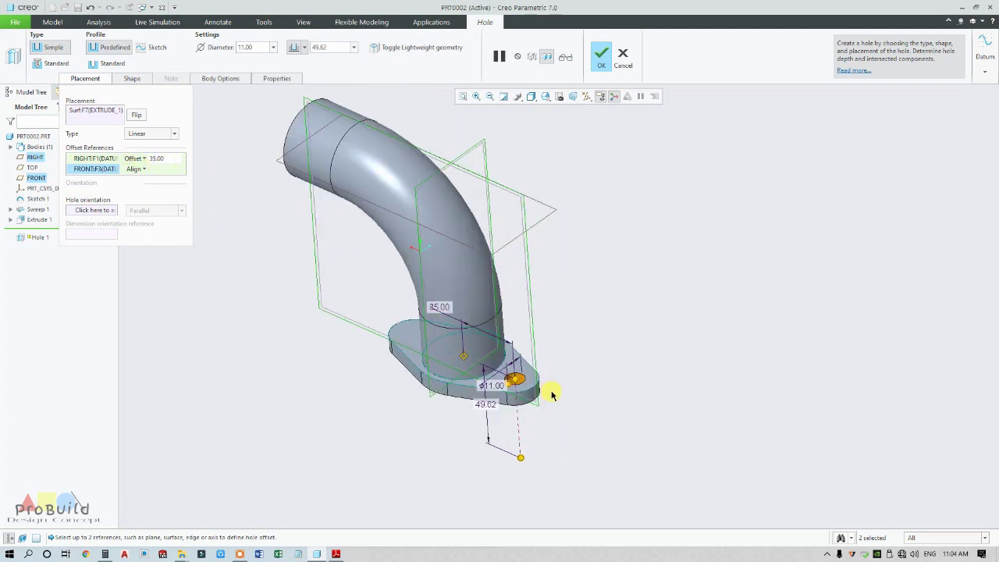
Switch the hole to the standard drilled profile with a countersink and set the countersink diameter to 20 mm.
{"action": "left_click", "coordinate": [133, 78]}
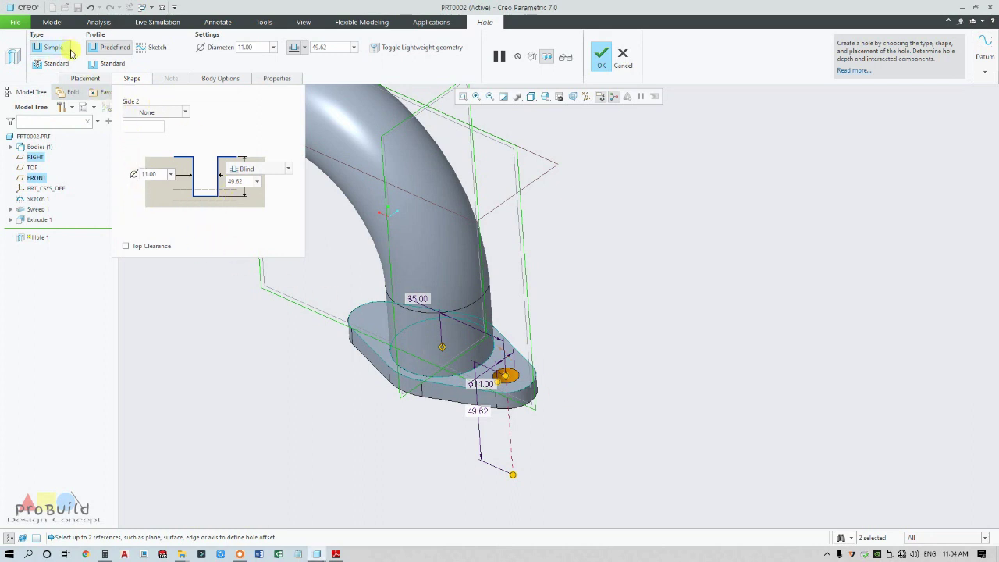
{"action": "left_click", "coordinate": [113, 64]}
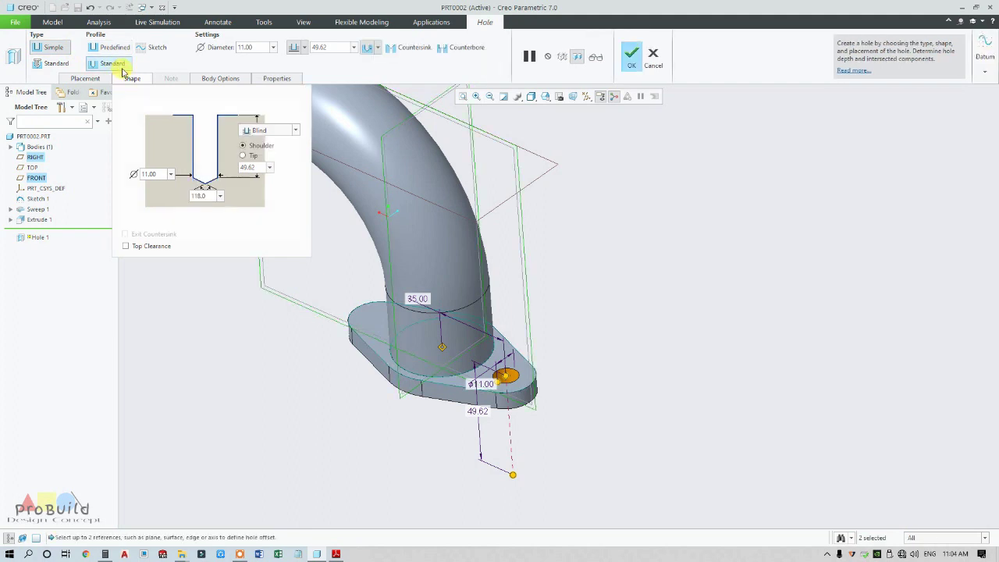
{"action": "left_click", "coordinate": [412, 47]}
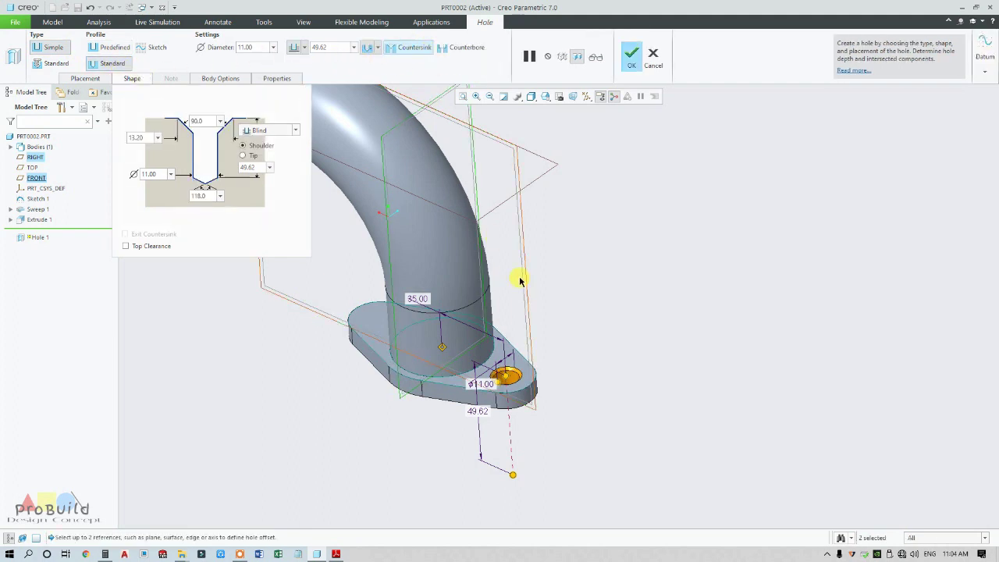
{"action": "scroll", "coordinate": [560, 400], "scroll_direction": "down", "scroll_amount": 3}
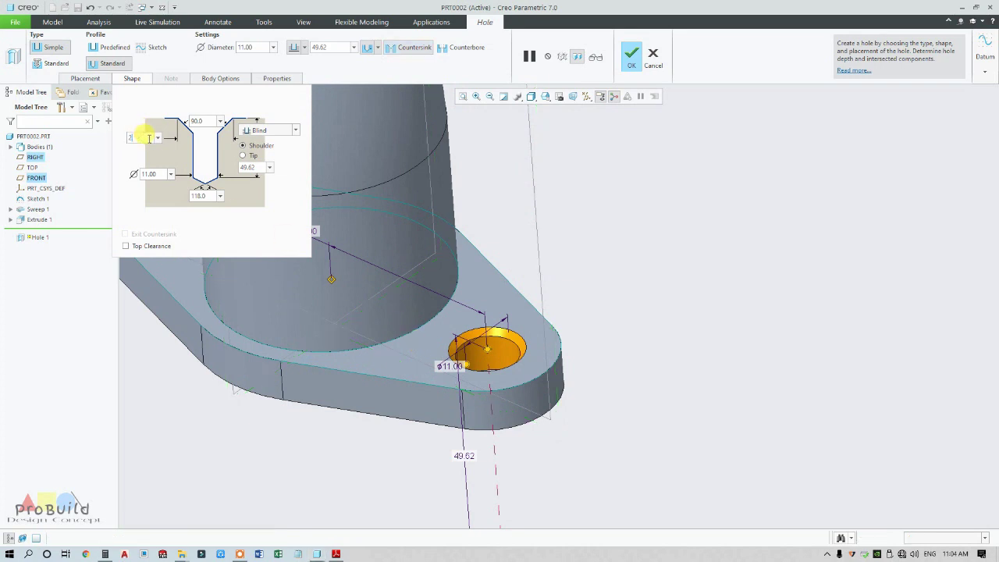
{"action": "type", "text": "20"}
{"action": "key", "text": "Return"}
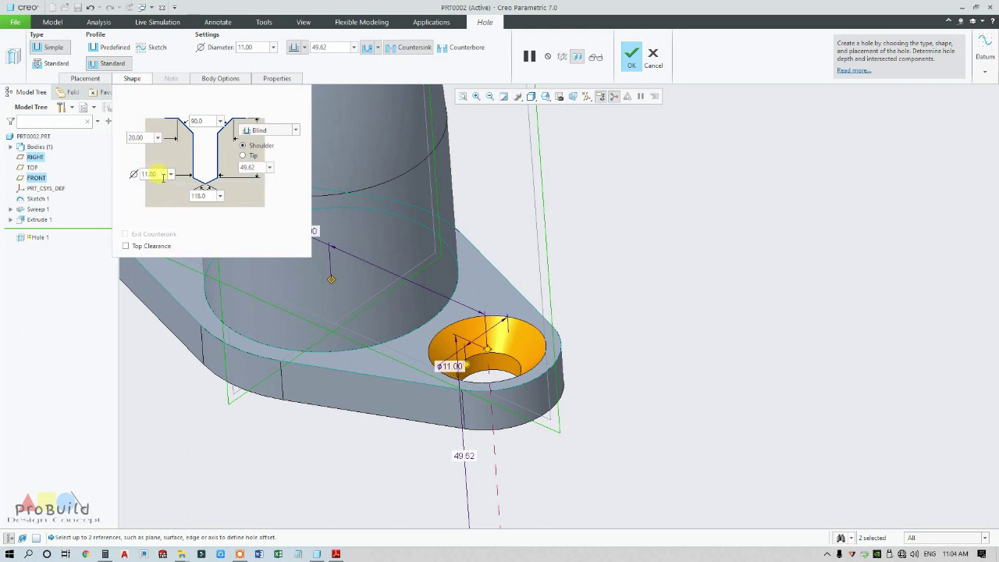
Set the hole depth to To Selected, ending at the flange's outer face.
{"action": "scroll", "coordinate": [408, 290], "scroll_direction": "down", "scroll_amount": 2}
{"action": "left_click", "coordinate": [295, 129]}
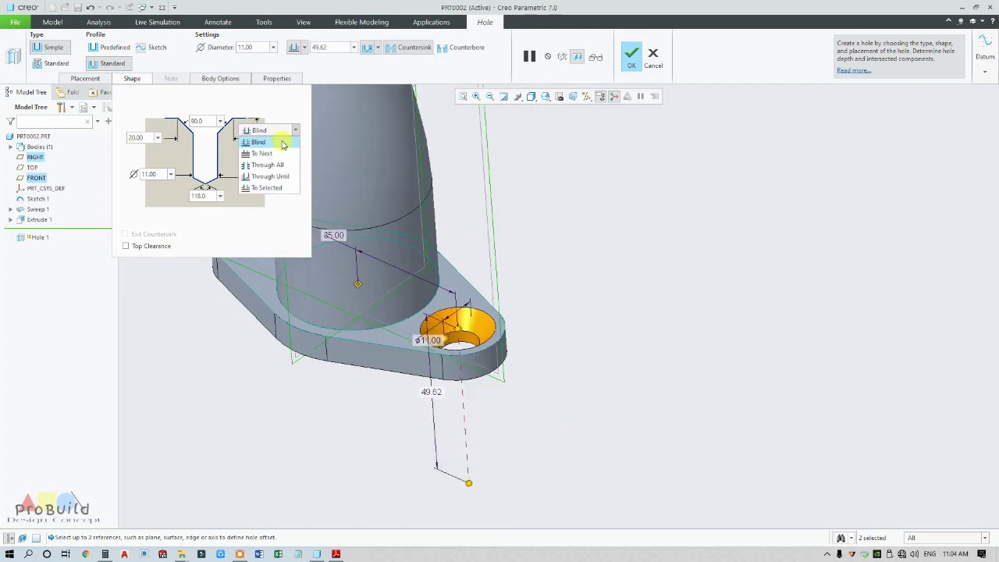
{"action": "left_click", "coordinate": [272, 189]}
{"action": "middle_click_drag", "start_coordinate": [445, 301], "coordinate": [435, 195]}
{"action": "left_click", "coordinate": [435, 196]}
{"action": "scroll", "coordinate": [457, 272], "scroll_direction": "down", "scroll_amount": 3}
{"action": "middle_click_drag", "start_coordinate": [451, 273], "coordinate": [455, 293]}
{"action": "scroll", "coordinate": [455, 294], "scroll_direction": "up", "scroll_amount": 5}
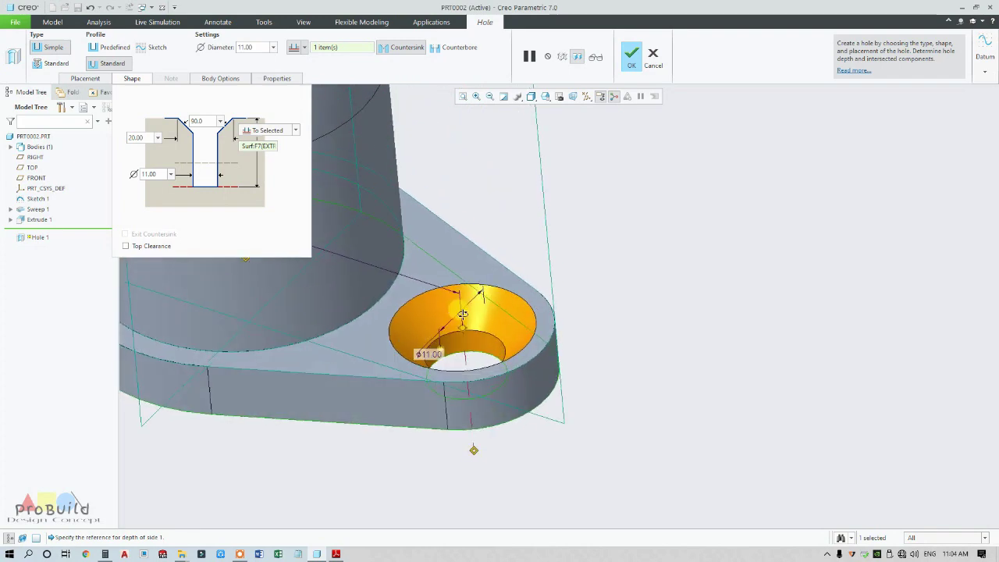
Finish the countersunk flange hole and mirror it about the RIGHT plane.
{"action": "scroll", "coordinate": [458, 311], "scroll_direction": "down", "scroll_amount": 2}
{"action": "left_click", "coordinate": [633, 56]}
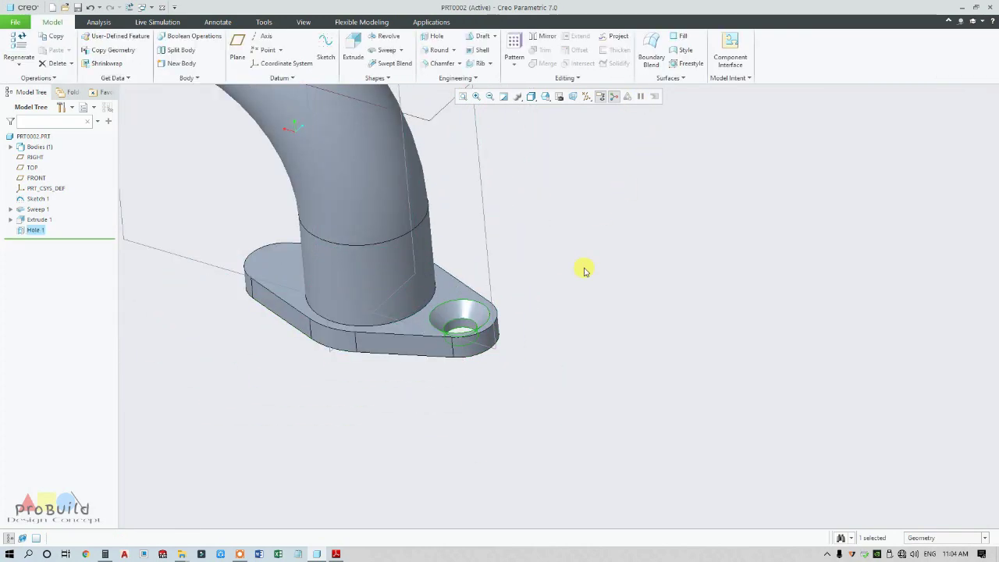
{"action": "scroll", "coordinate": [580, 269], "scroll_direction": "down", "scroll_amount": 3}
{"action": "scroll", "coordinate": [484, 281], "scroll_direction": "up", "scroll_amount": 2}
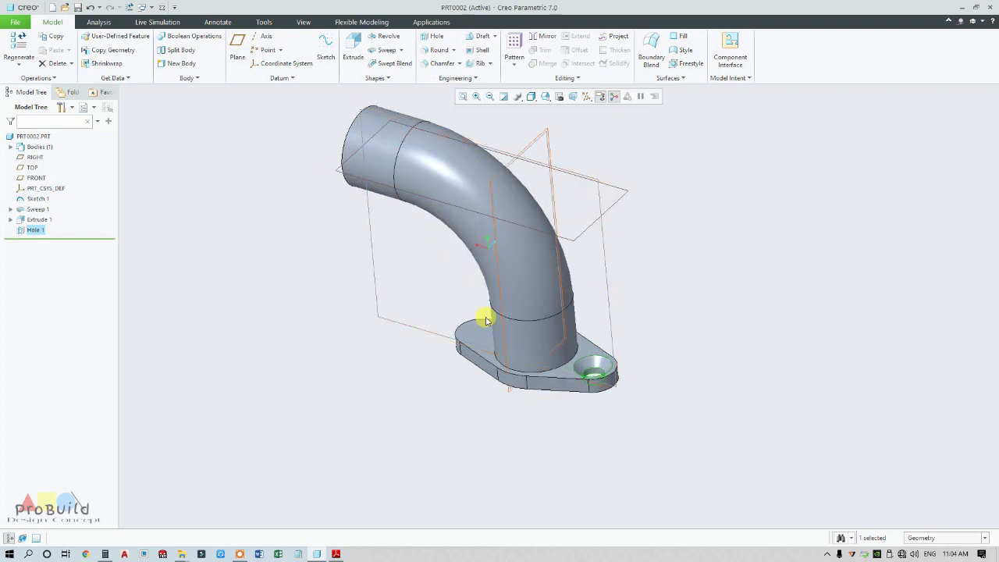
{"action": "scroll", "coordinate": [499, 258], "scroll_direction": "down", "scroll_amount": 2}
{"action": "scroll", "coordinate": [567, 173], "scroll_direction": "up", "scroll_amount": 3}
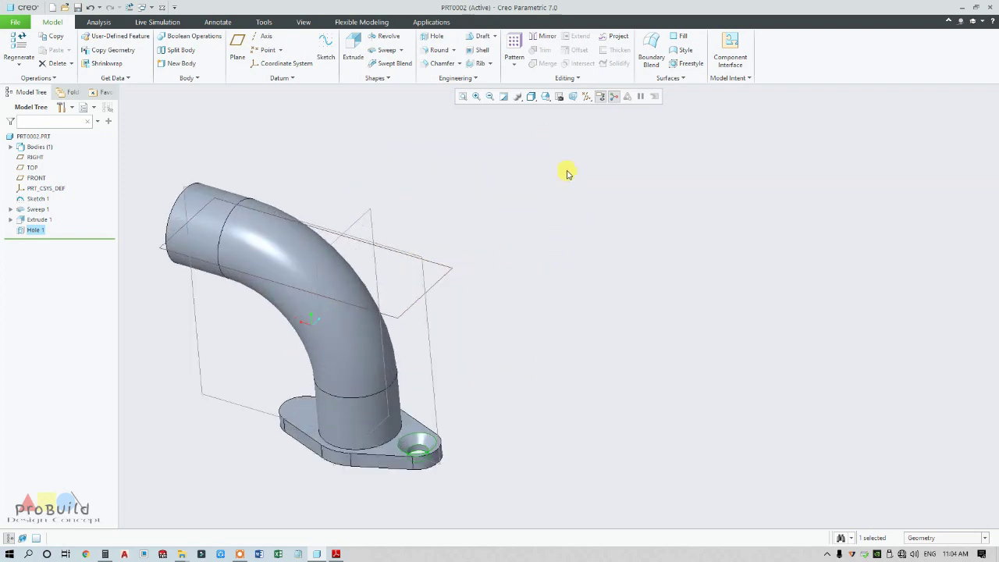
{"action": "left_click", "coordinate": [544, 39]}
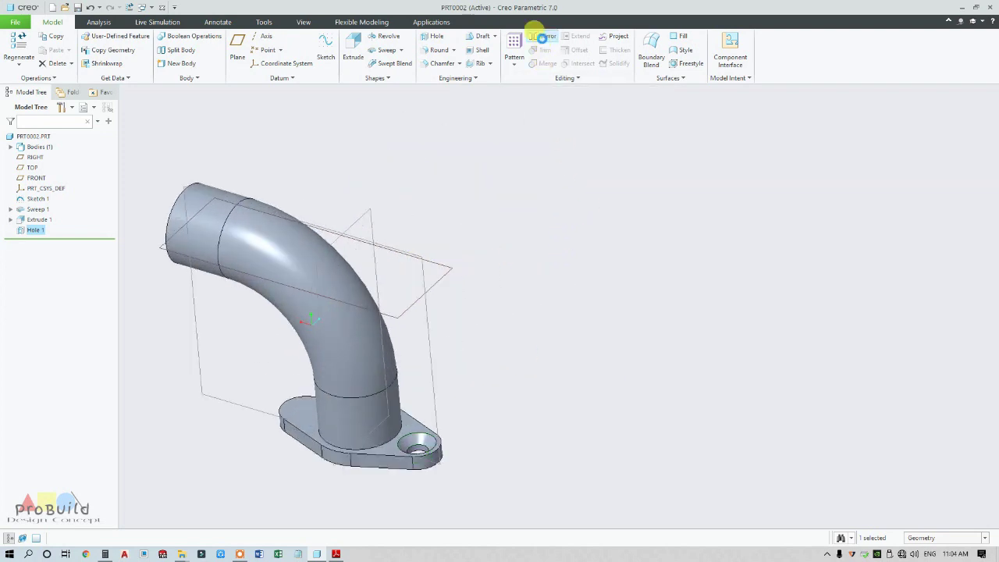
{"action": "left_click", "coordinate": [358, 223]}
{"action": "middle_click_drag", "start_coordinate": [372, 223], "coordinate": [433, 284]}
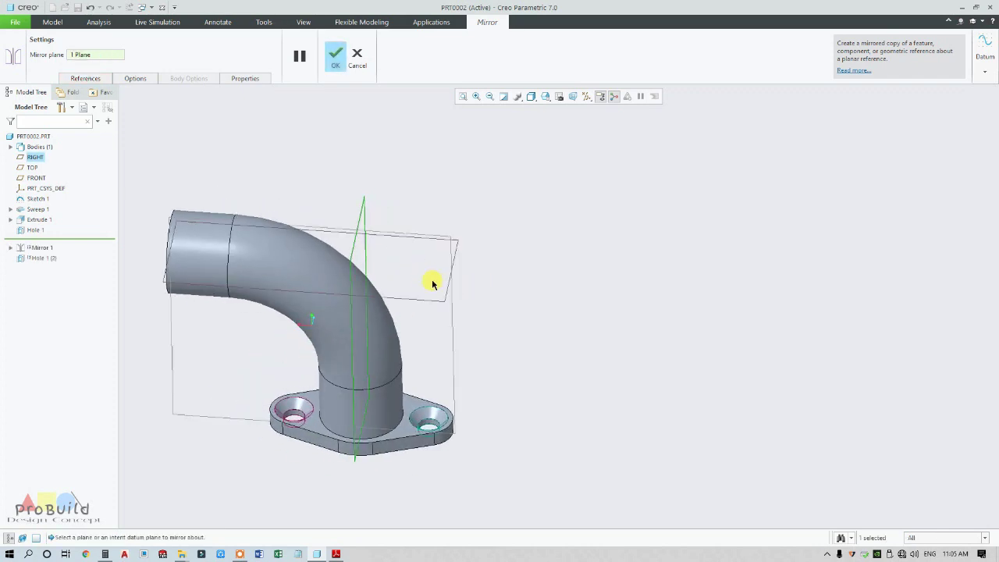
{"action": "left_click", "coordinate": [344, 66]}
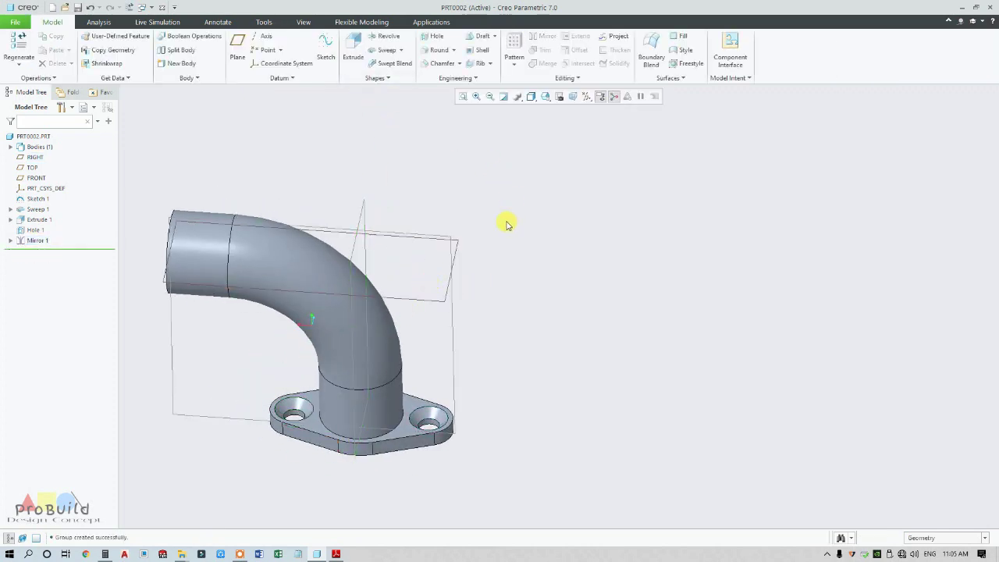
Group the flange extrusion, the countersunk hole and the mirrored hole into one local group.
{"action": "scroll", "coordinate": [239, 273], "scroll_direction": "down", "scroll_amount": 2}
{"action": "scroll", "coordinate": [239, 273], "scroll_direction": "down", "scroll_amount": 1}
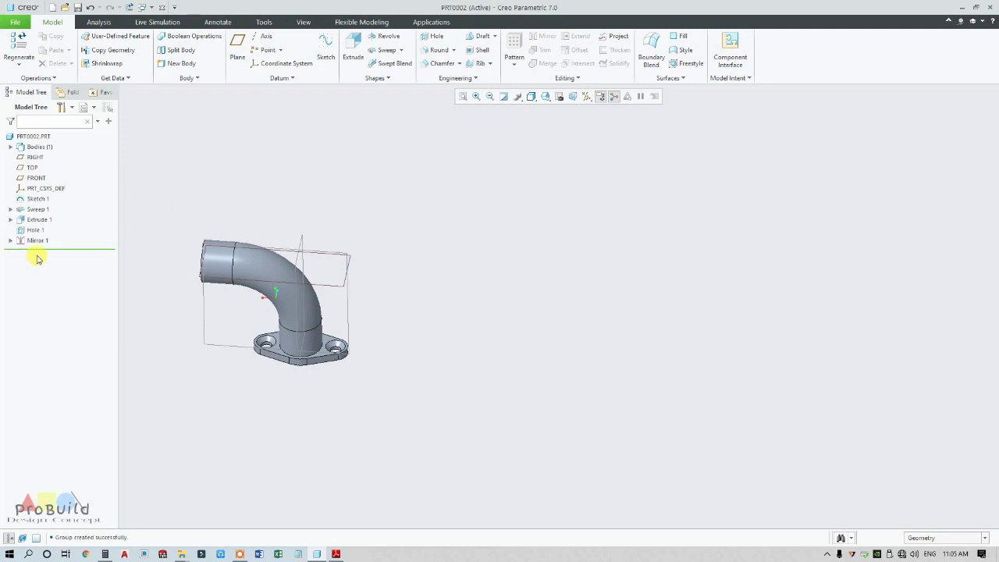
{"action": "scroll", "coordinate": [223, 304], "scroll_direction": "up", "scroll_amount": 2}
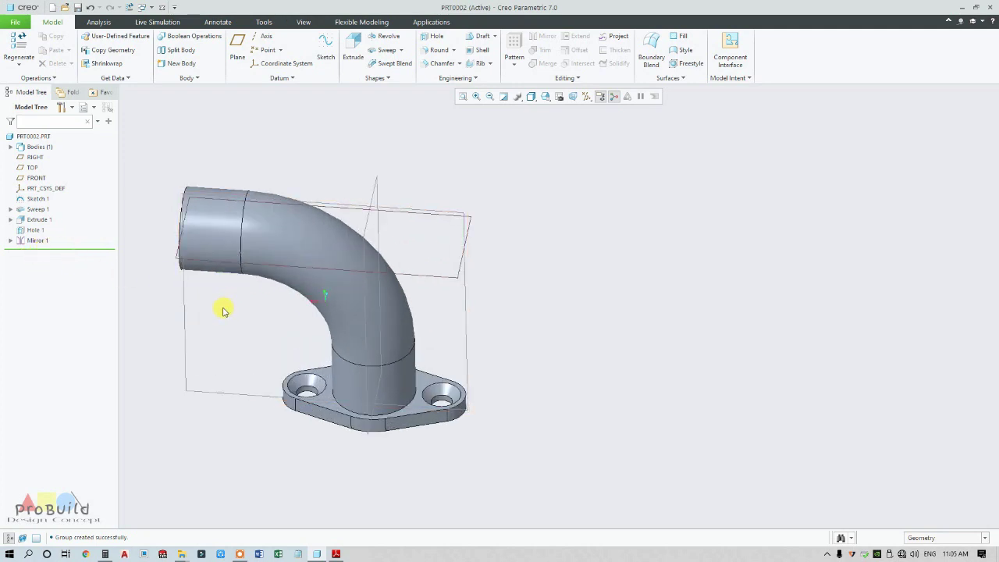
{"action": "left_click", "coordinate": [37, 241]}
{"action": "left_click", "coordinate": [36, 231], "text": "ctrl"}
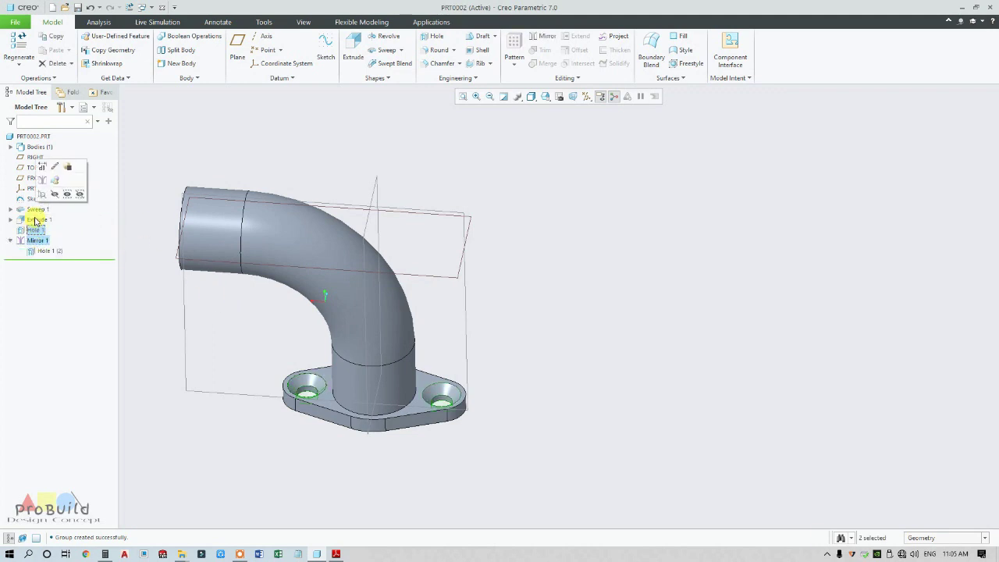
{"action": "left_click", "coordinate": [35, 220], "text": "ctrl"}
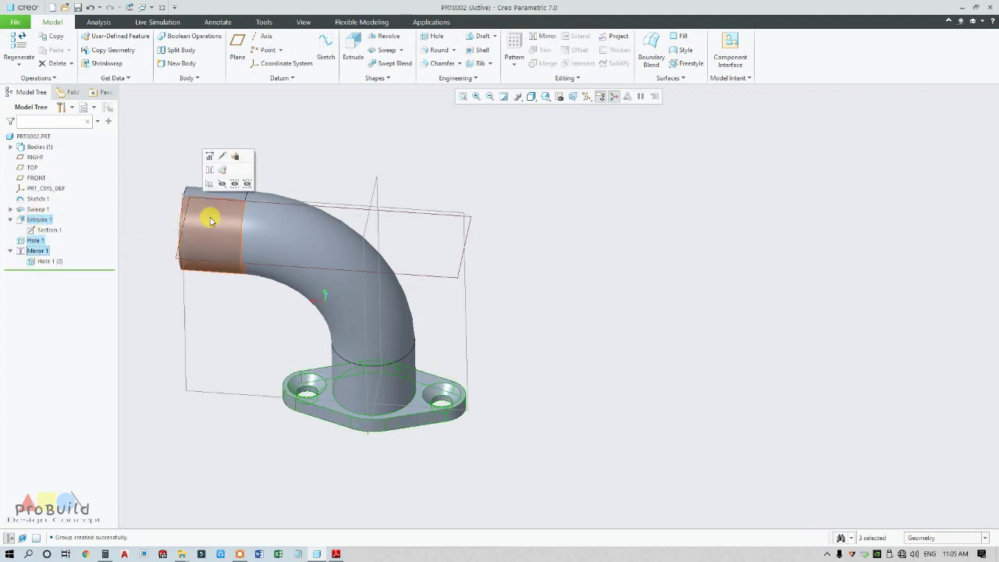
{"action": "right_click", "coordinate": [35, 221]}
{"action": "left_click", "coordinate": [56, 191]}
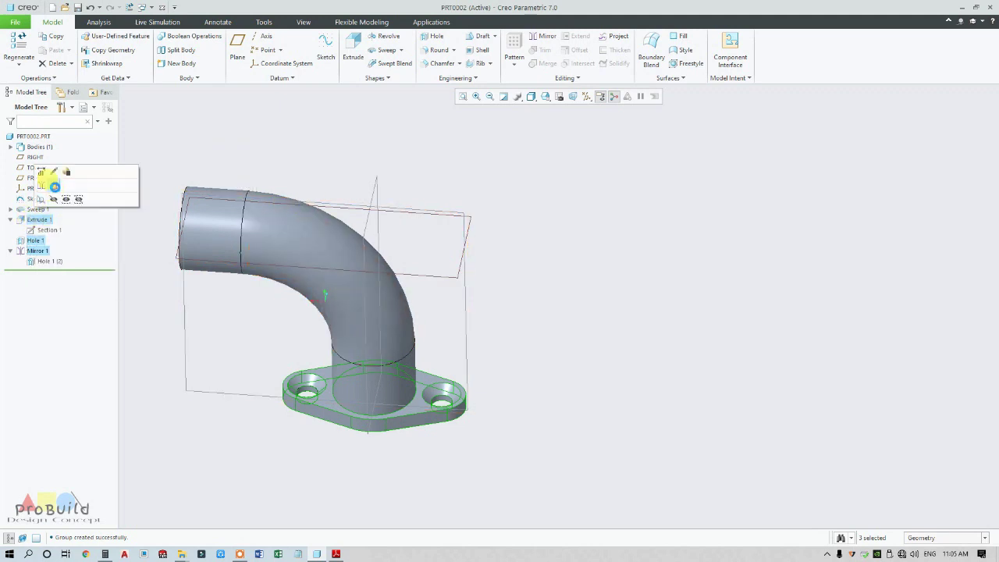
{"action": "left_click", "coordinate": [164, 349]}
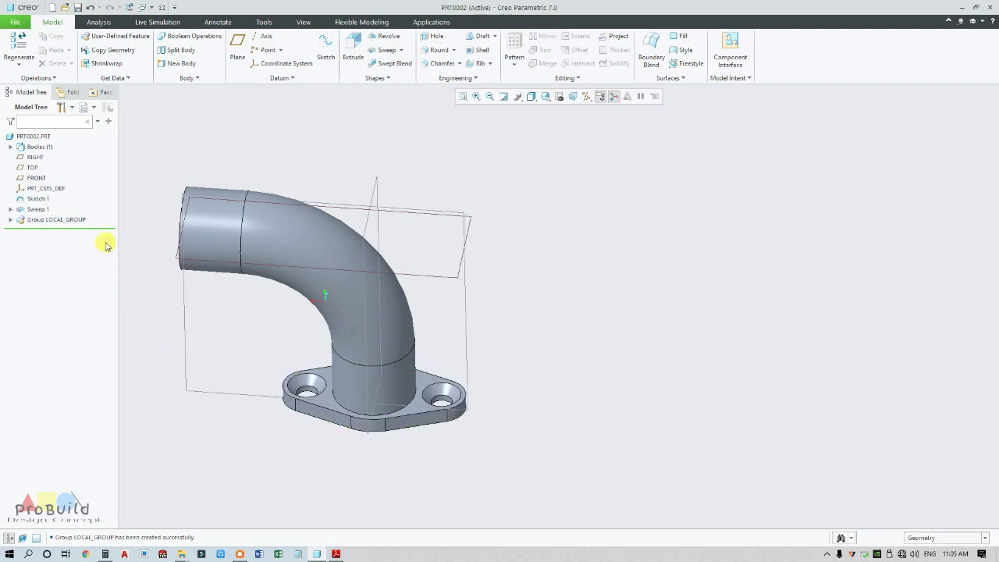
{"action": "left_click", "coordinate": [81, 220]}
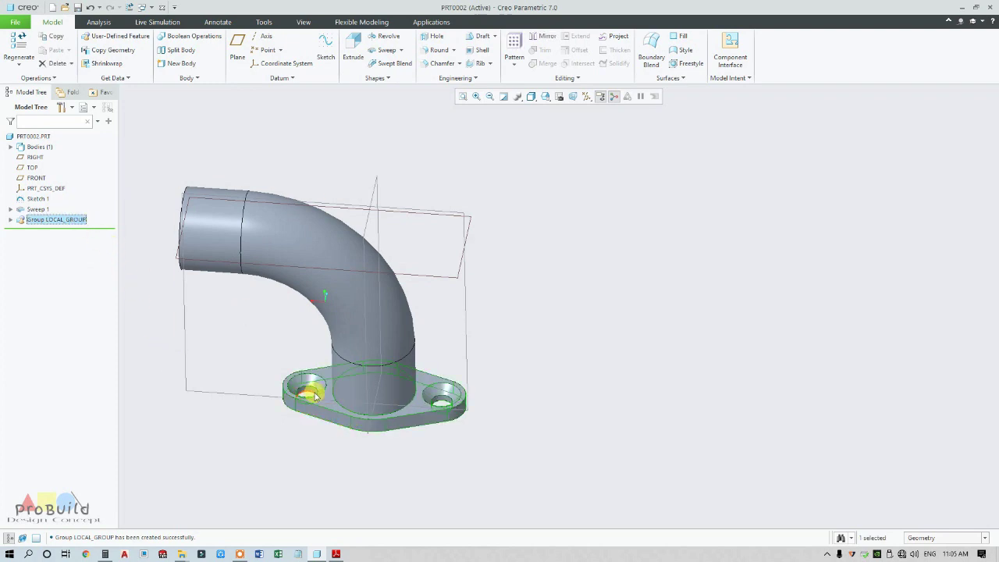
{"action": "left_click", "coordinate": [590, 261]}
Create a midplane datum between the RIGHT and TOP planes, using the Bisector1 option so it cuts through the middle of the bend.
{"action": "scroll", "coordinate": [581, 269], "scroll_direction": "down", "scroll_amount": 4}
{"action": "scroll", "coordinate": [578, 270], "scroll_direction": "up", "scroll_amount": 3}
{"action": "middle_click_drag", "start_coordinate": [576, 271], "coordinate": [557, 225]}
{"action": "scroll", "coordinate": [258, 172], "scroll_direction": "up", "scroll_amount": 1}
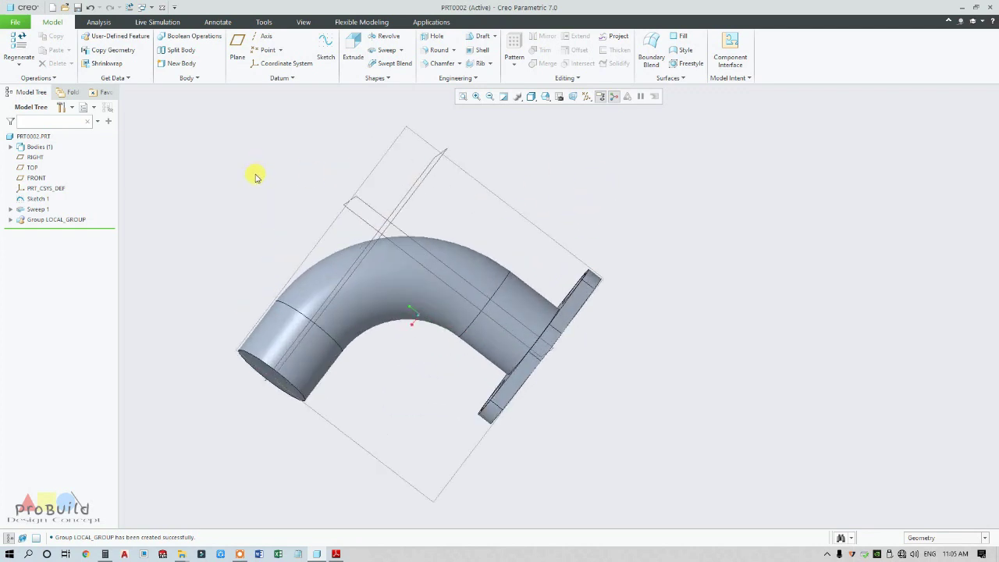
{"action": "left_click", "coordinate": [237, 46]}
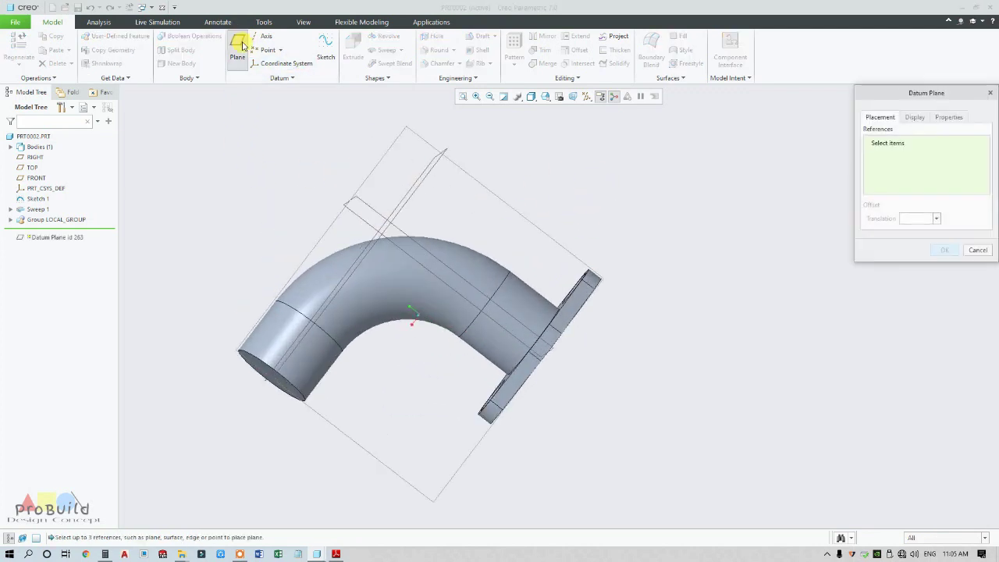
{"action": "left_click", "coordinate": [363, 205]}
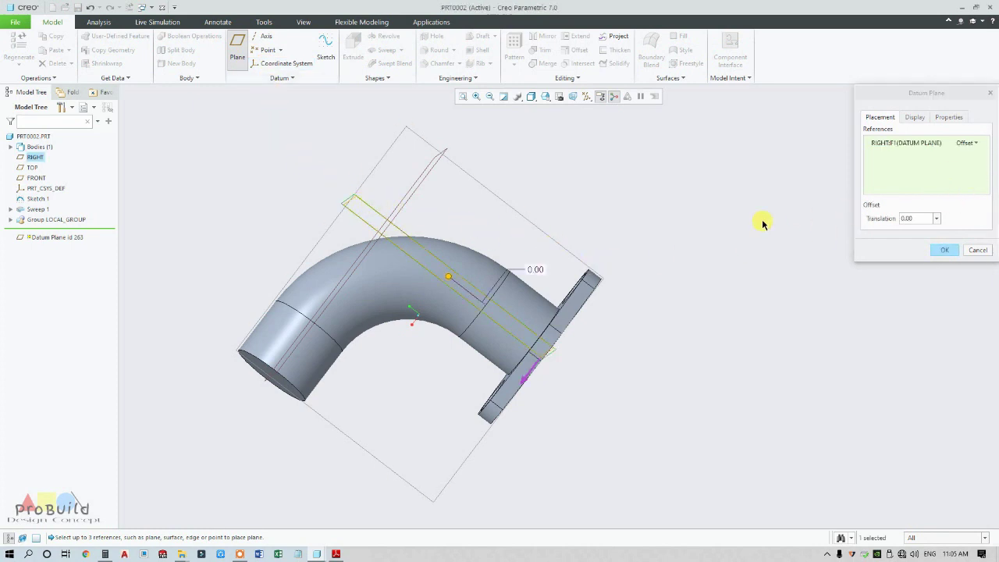
{"action": "left_click", "coordinate": [420, 186]}
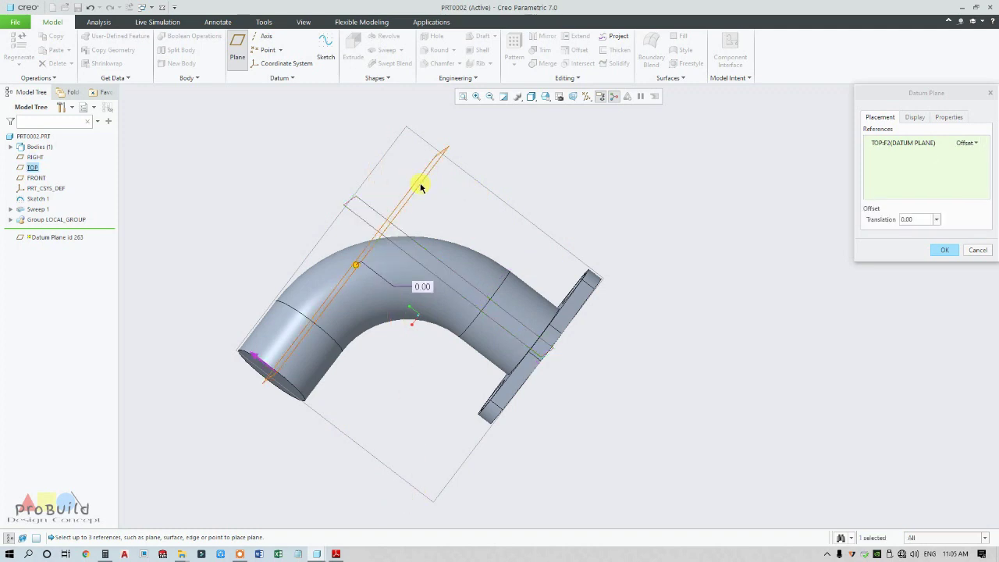
{"action": "left_click", "coordinate": [421, 186]}
{"action": "left_click", "coordinate": [406, 234]}
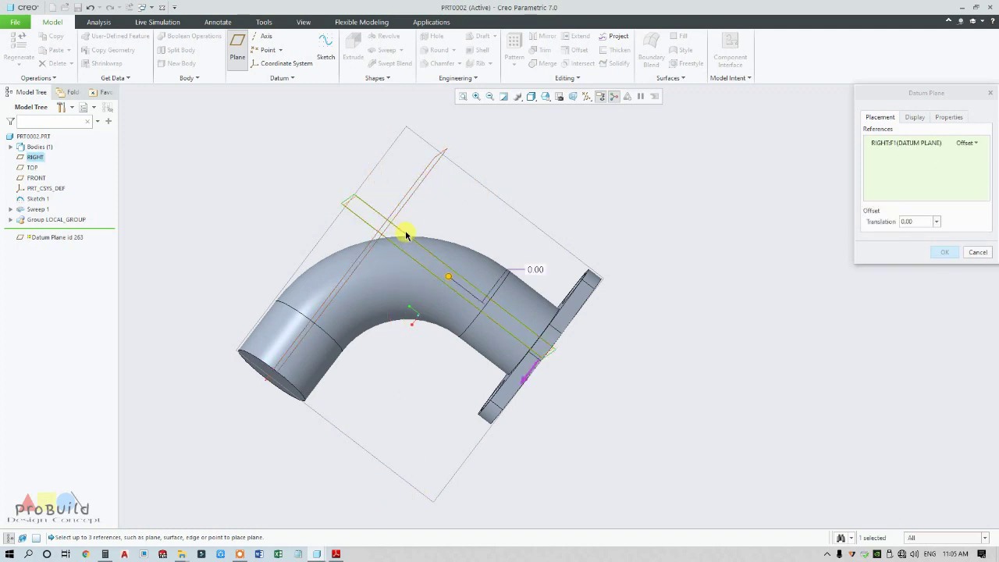
{"action": "left_click", "coordinate": [414, 189], "text": "ctrl"}
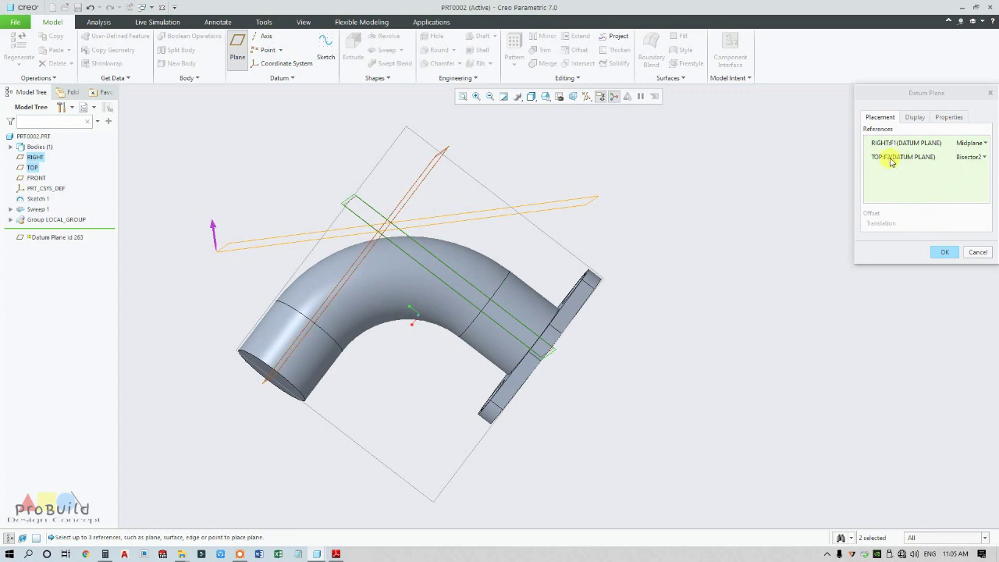
{"action": "left_click", "coordinate": [984, 158]}
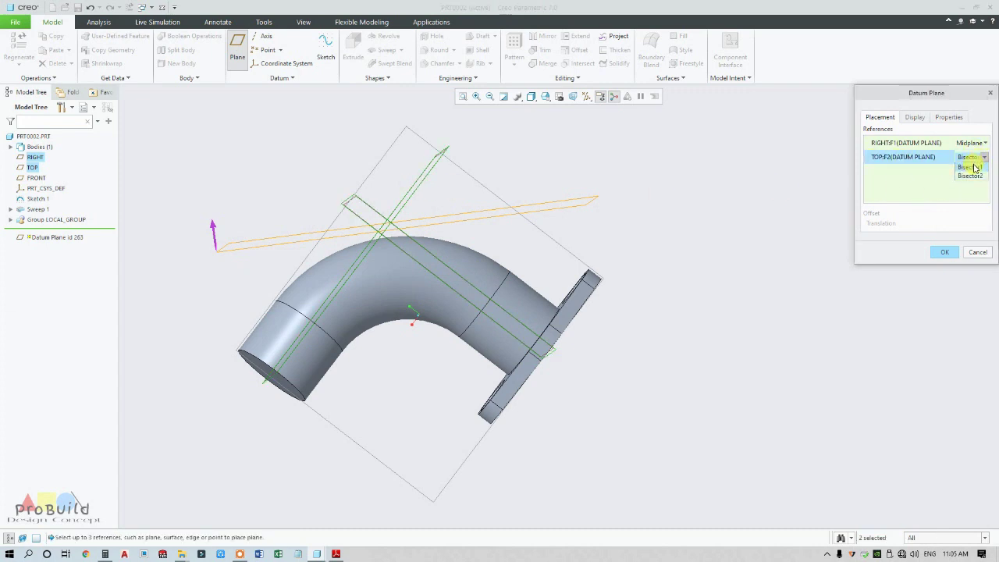
{"action": "left_click", "coordinate": [974, 168]}
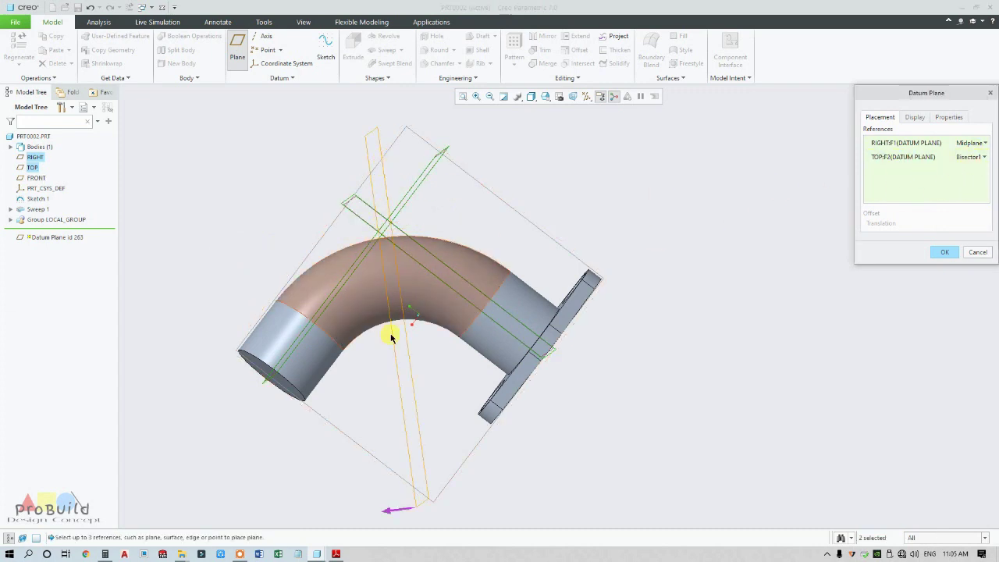
{"action": "left_click", "coordinate": [944, 253]}
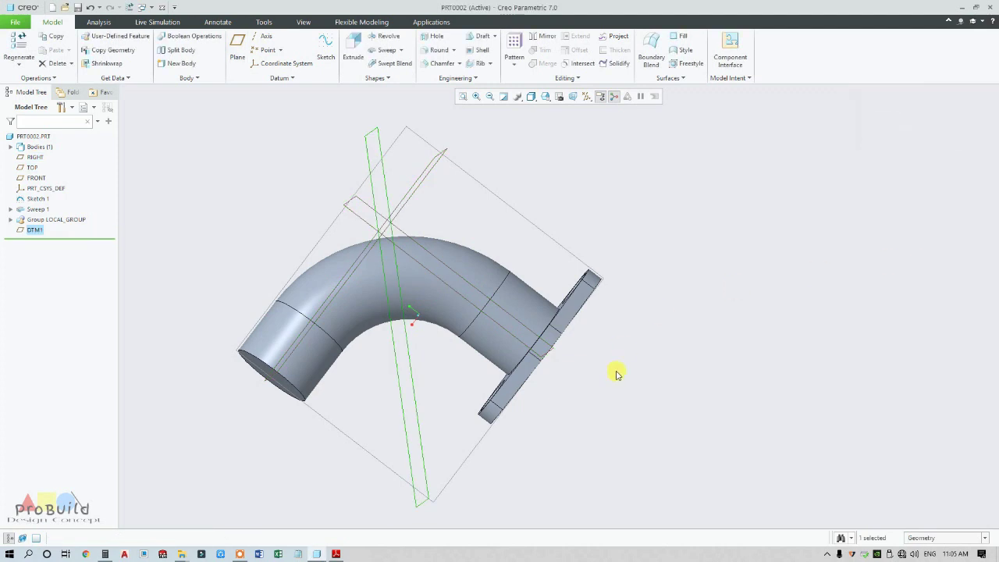
Mirror the flange group about the bisecting datum plane onto the other end of the pipe.
{"action": "middle_click_drag", "start_coordinate": [614, 372], "coordinate": [609, 423]}
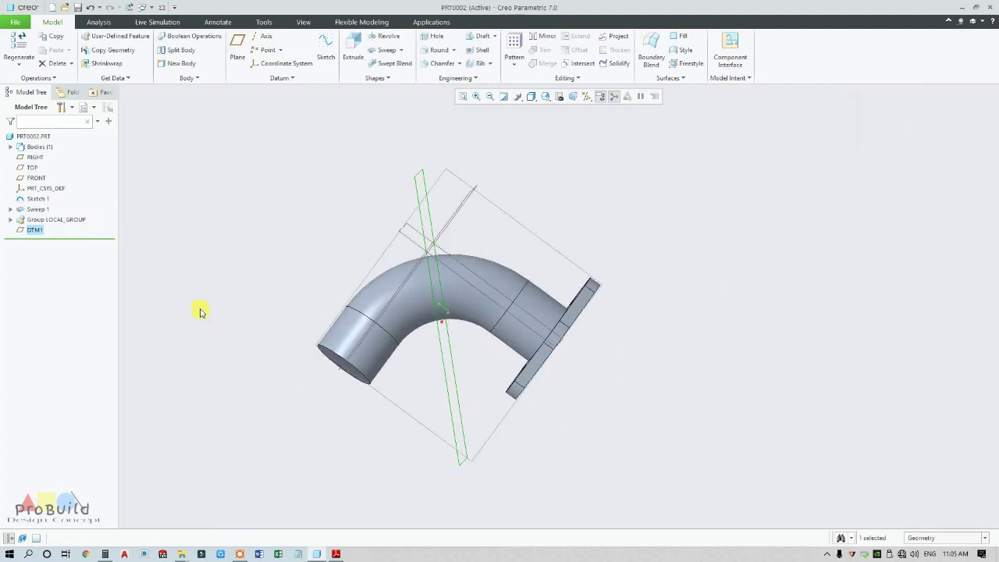
{"action": "left_click", "coordinate": [67, 222]}
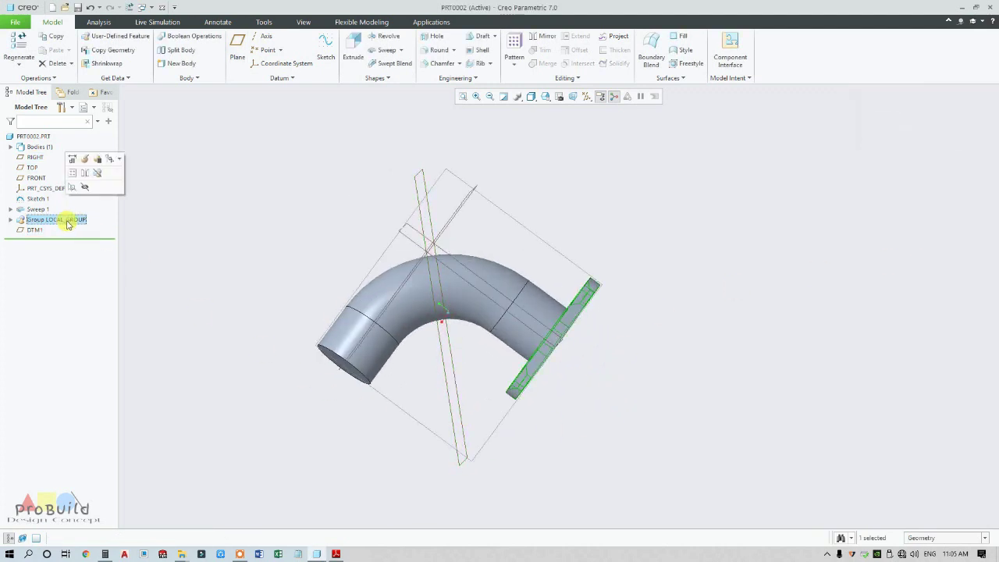
{"action": "left_click", "coordinate": [547, 37]}
{"action": "left_click", "coordinate": [420, 177]}
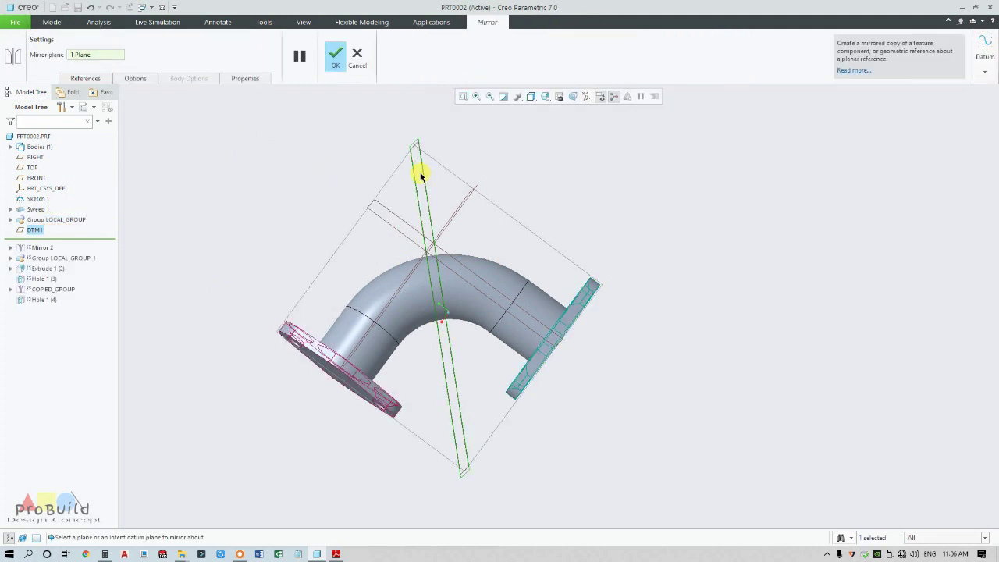
{"action": "left_click", "coordinate": [344, 60]}
Examine both flanges from several sides and check the pipe bore and flange dimensions on the PDF drawing.
{"action": "middle_click_drag", "start_coordinate": [620, 210], "coordinate": [599, 202]}
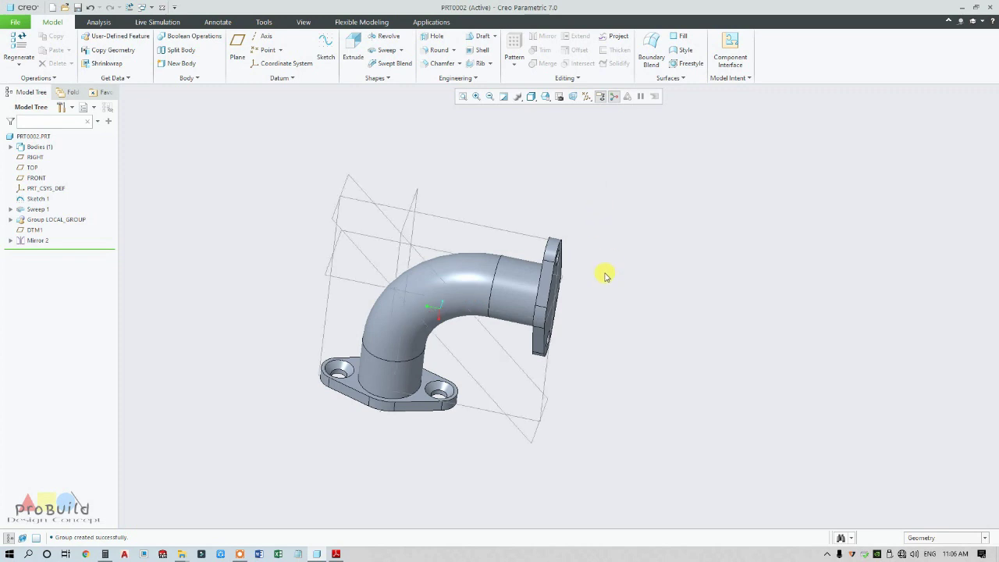
{"action": "scroll", "coordinate": [602, 272], "scroll_direction": "up", "scroll_amount": 6}
{"action": "scroll", "coordinate": [603, 333], "scroll_direction": "down", "scroll_amount": 3}
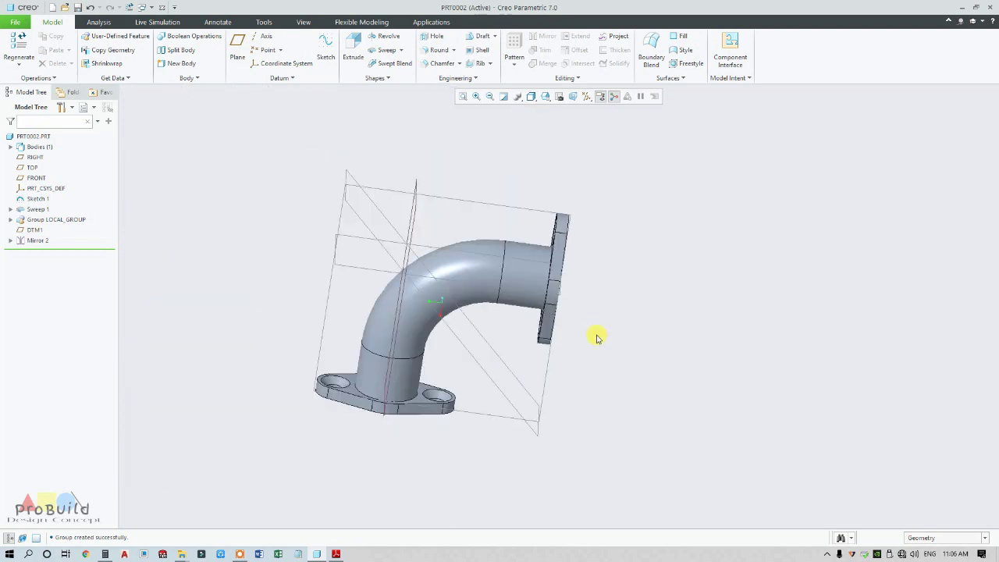
{"action": "middle_click_drag", "start_coordinate": [593, 335], "coordinate": [464, 347]}
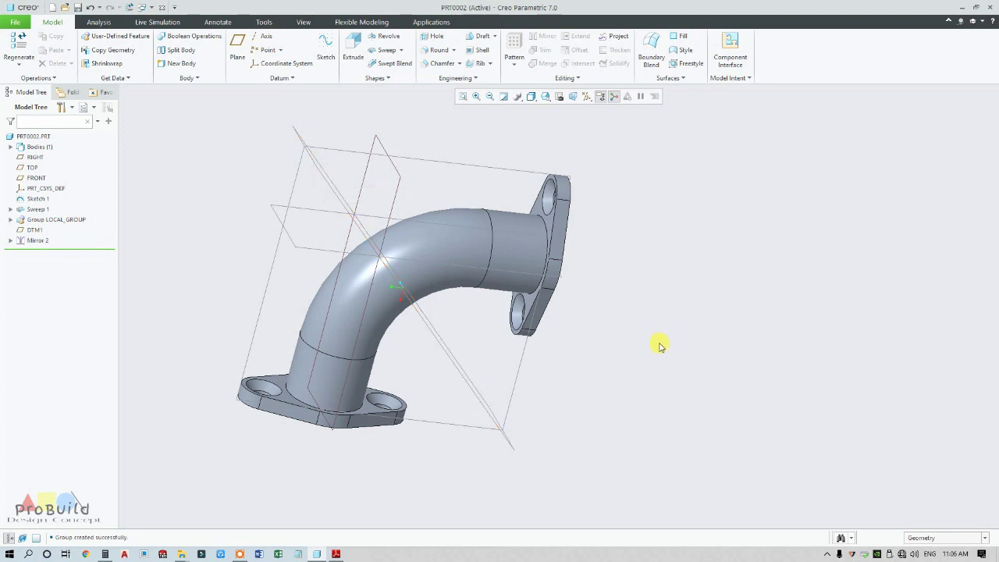
{"action": "middle_click_drag", "start_coordinate": [659, 346], "coordinate": [535, 341]}
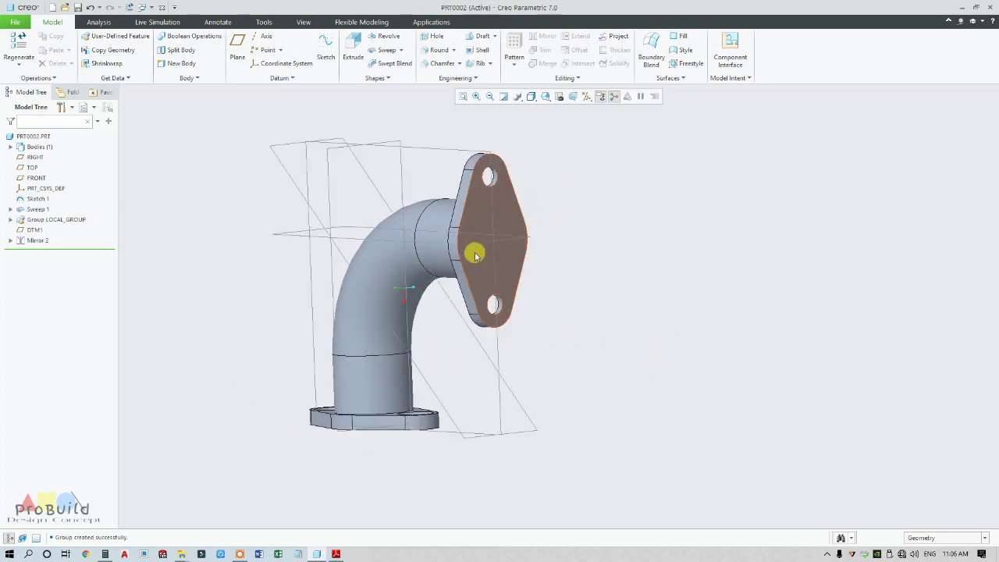
{"action": "left_click", "coordinate": [349, 554]}
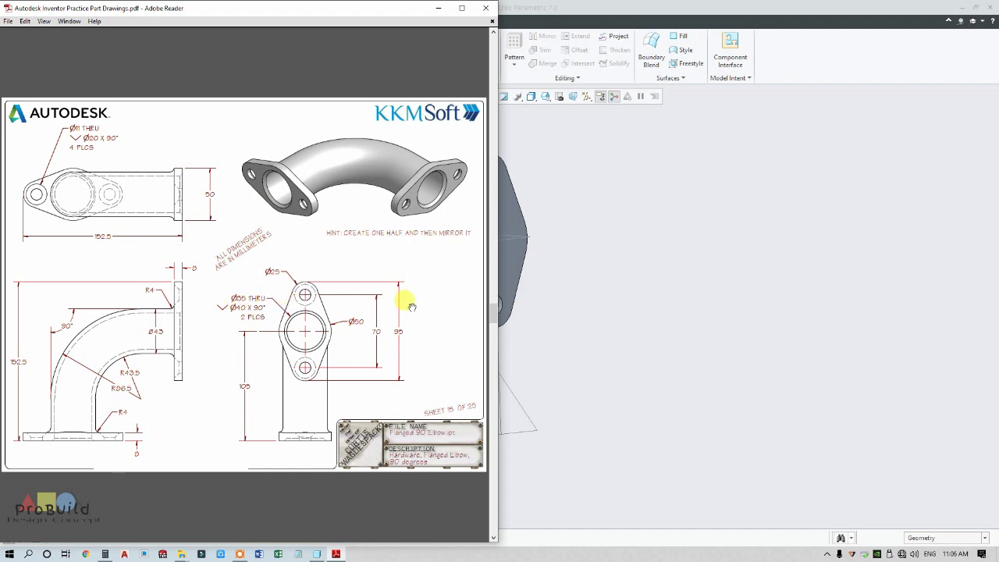
{"action": "left_click", "coordinate": [548, 344]}
{"action": "scroll", "coordinate": [371, 296], "scroll_direction": "up", "scroll_amount": 2}
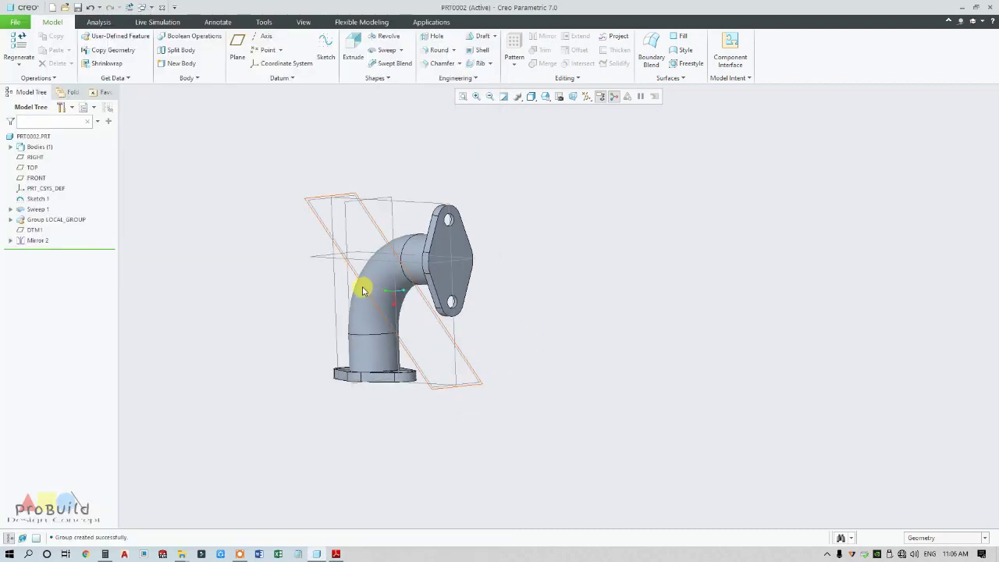
{"action": "scroll", "coordinate": [363, 292], "scroll_direction": "down", "scroll_amount": 2}
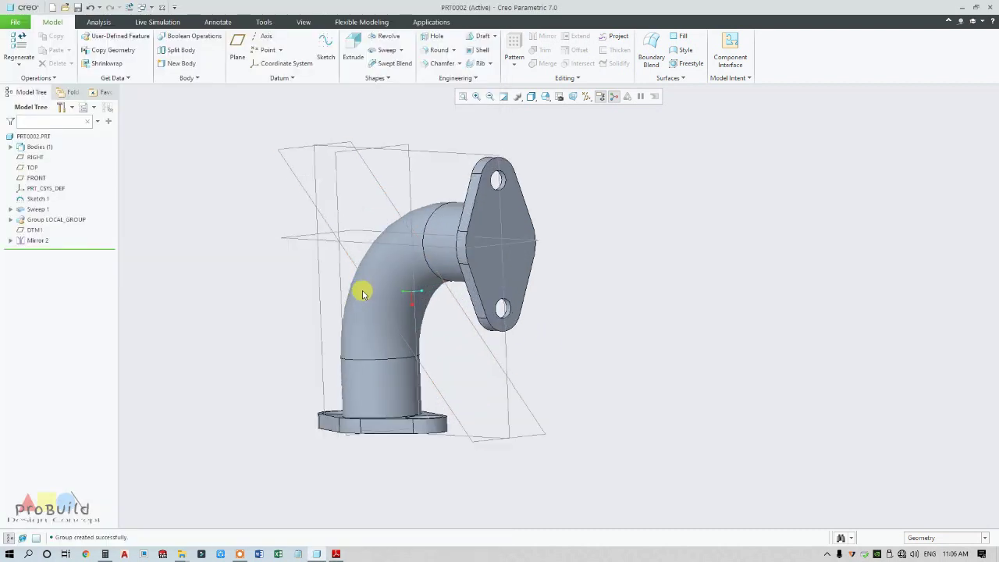
{"action": "left_click", "coordinate": [479, 50]}
{"action": "left_click", "coordinate": [538, 239]}
{"action": "scroll", "coordinate": [541, 241], "scroll_direction": "down", "scroll_amount": 4}
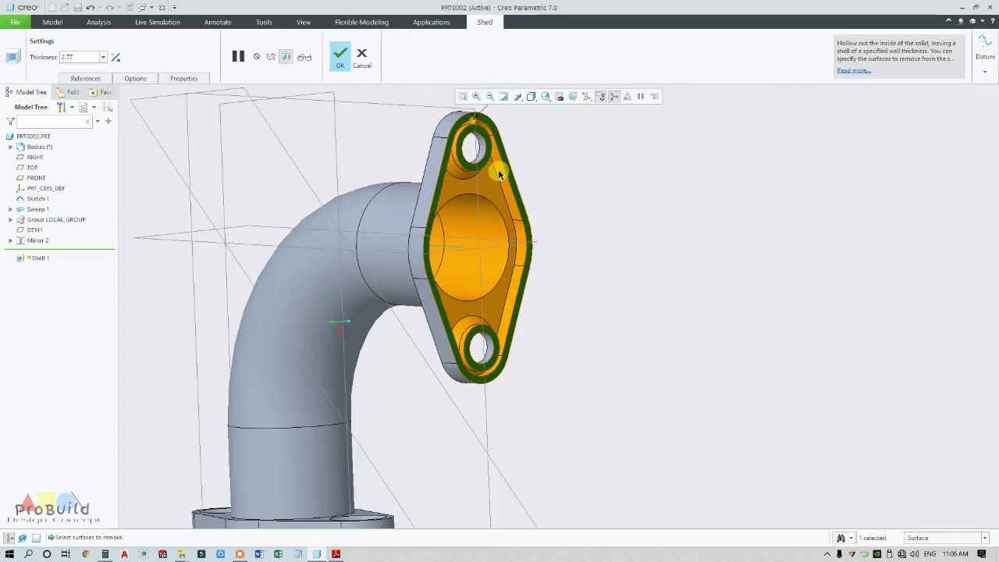
{"action": "middle_click_drag", "start_coordinate": [508, 216], "coordinate": [440, 129]}
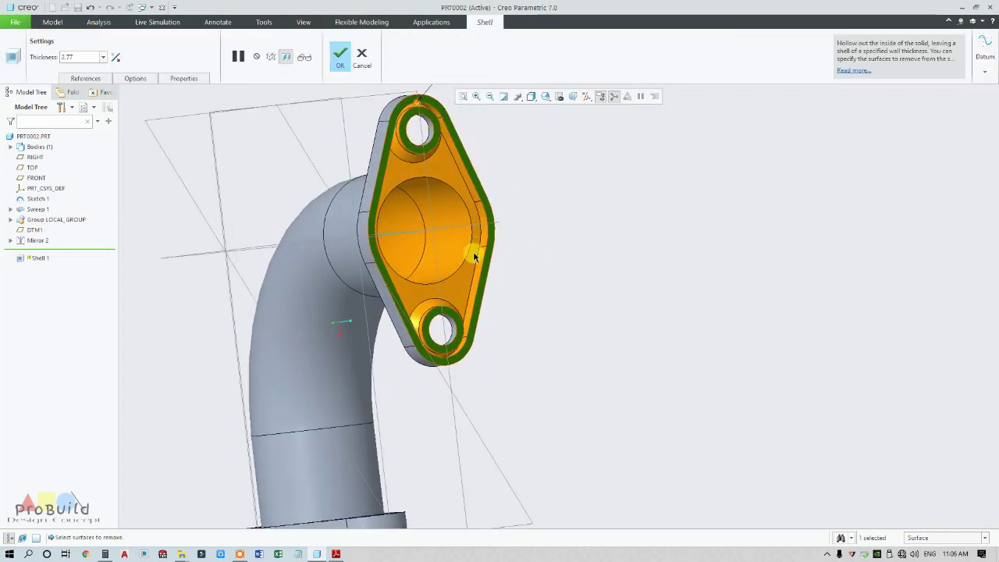
{"action": "scroll", "coordinate": [461, 312], "scroll_direction": "up", "scroll_amount": 4}
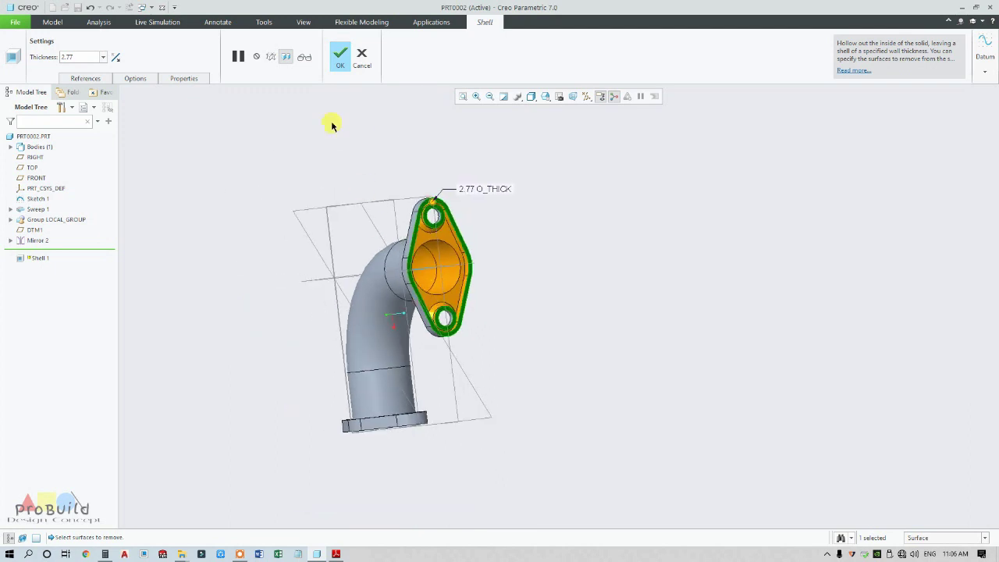
{"action": "left_click", "coordinate": [363, 60]}
{"action": "left_click", "coordinate": [504, 298]}
Start a sketch on the FRONT plane, oriented parallel to the view, with the model shown in Hidden Line style.
{"action": "scroll", "coordinate": [514, 278], "scroll_direction": "down", "scroll_amount": 2}
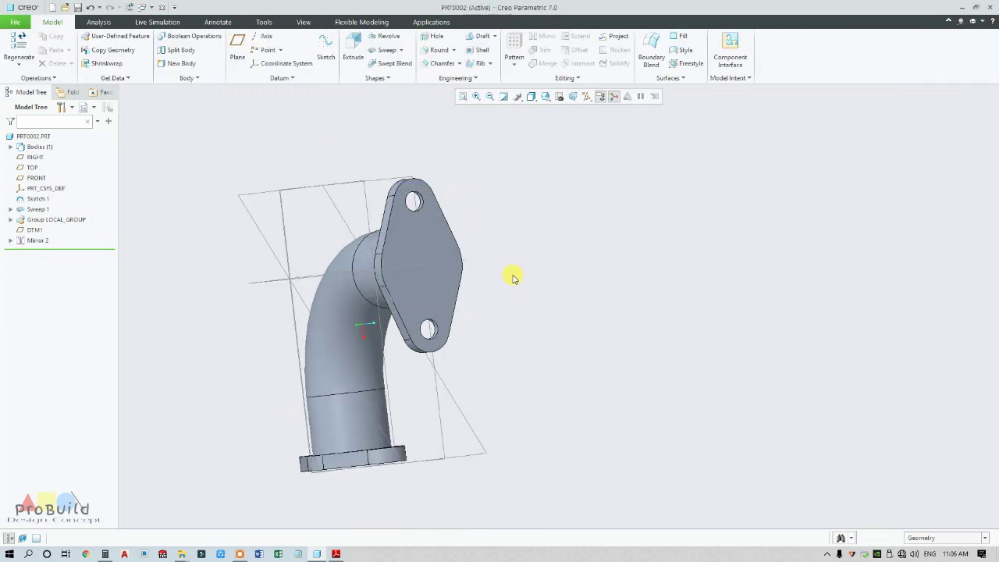
{"action": "middle_click_drag", "start_coordinate": [513, 278], "coordinate": [538, 296]}
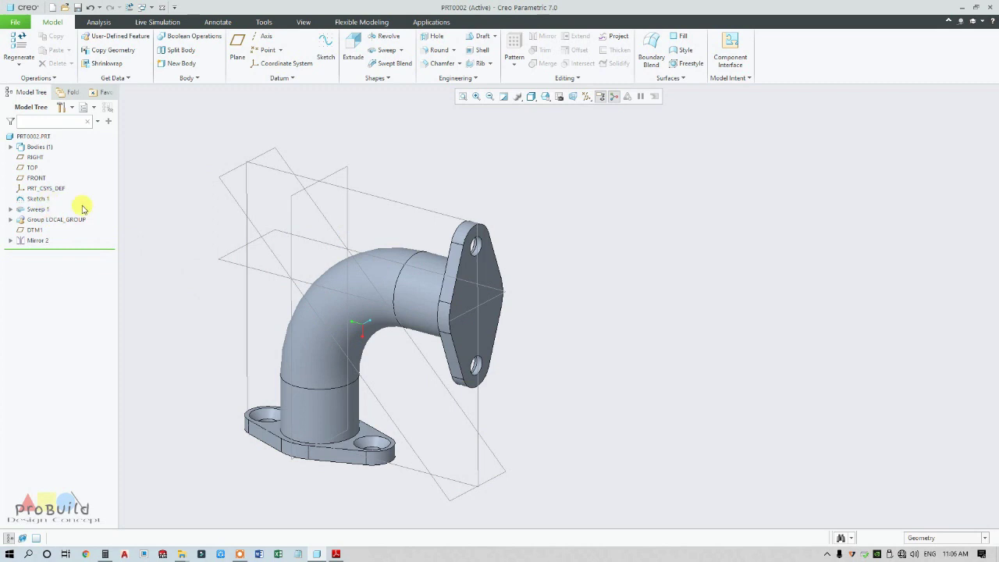
{"action": "left_click", "coordinate": [396, 199]}
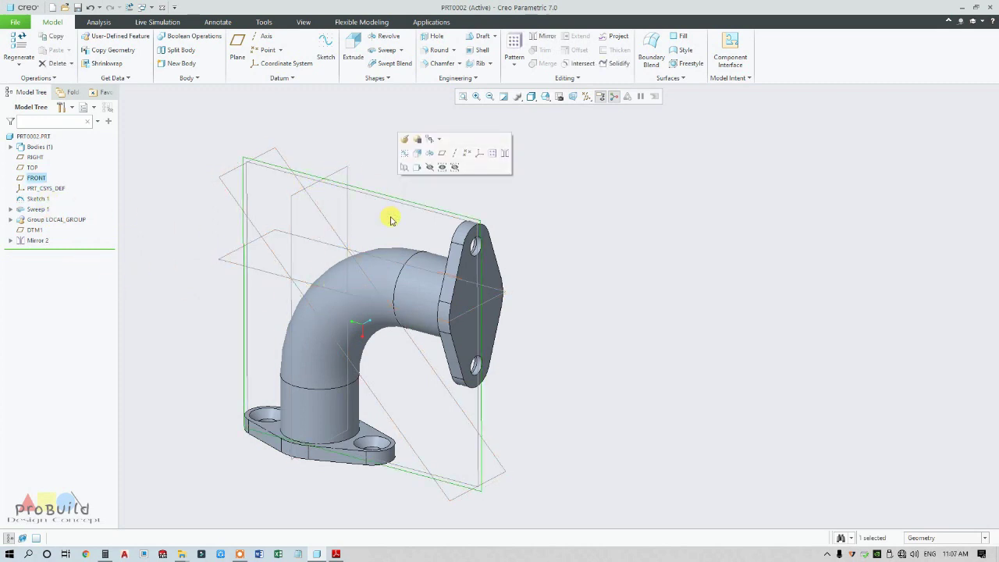
{"action": "left_click", "coordinate": [327, 54]}
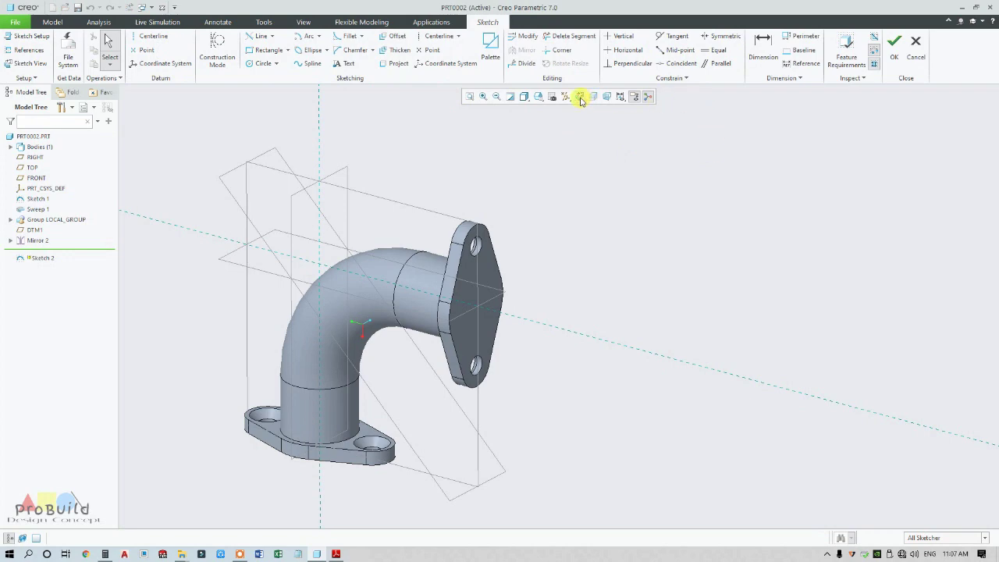
{"action": "left_click", "coordinate": [580, 97]}
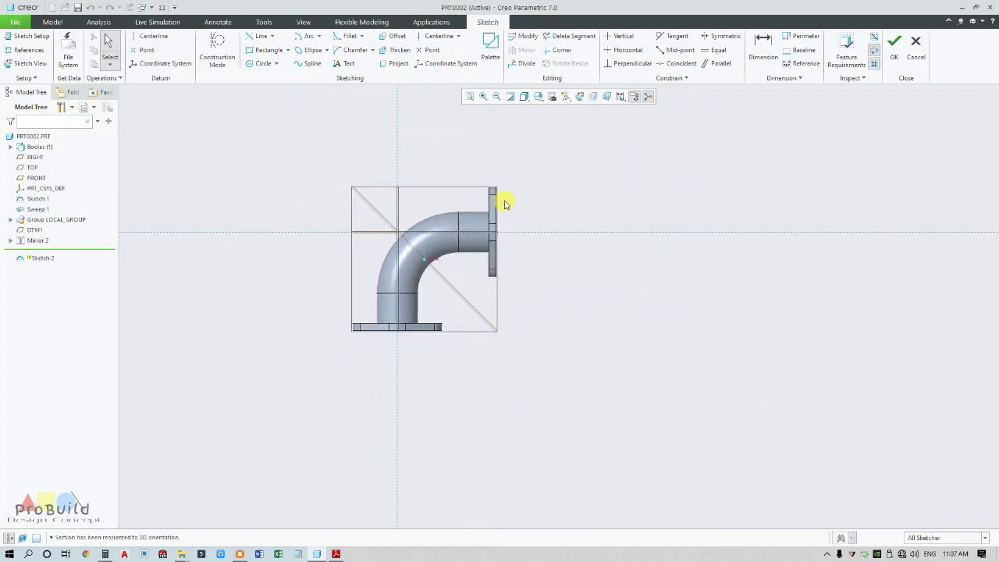
{"action": "scroll", "coordinate": [440, 245], "scroll_direction": "up", "scroll_amount": 3}
{"action": "left_click", "coordinate": [525, 97]}
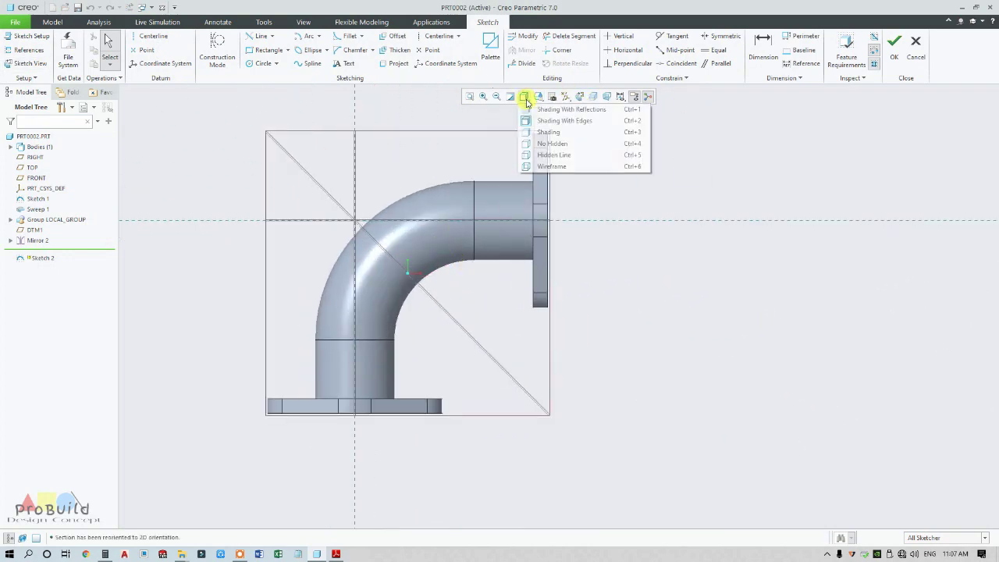
{"action": "left_click", "coordinate": [574, 154]}
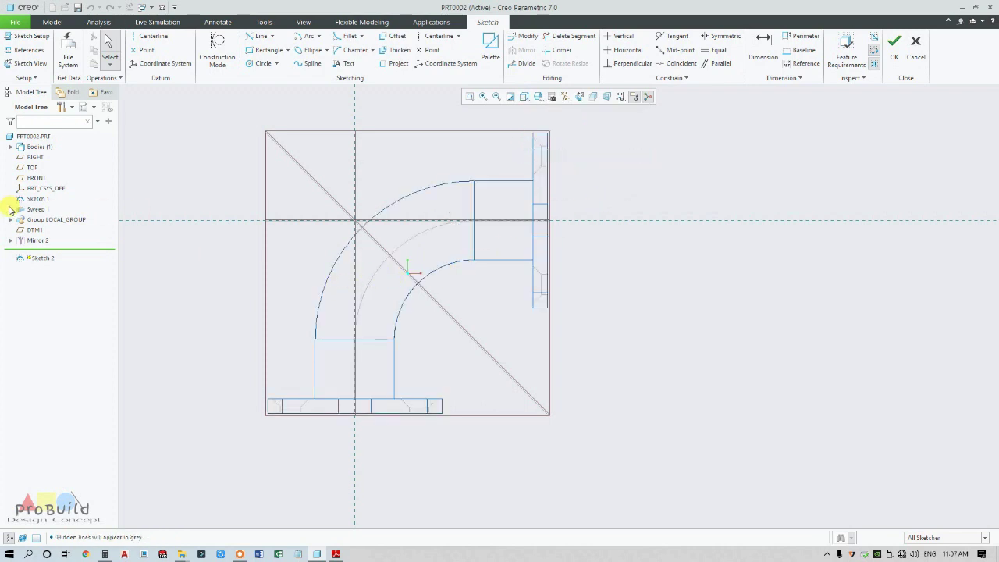
Project the bend's centreline arc into the sketch and draw a horizontal line from its upper end past the flange, about 70 mm long.
{"action": "left_click", "coordinate": [396, 63]}
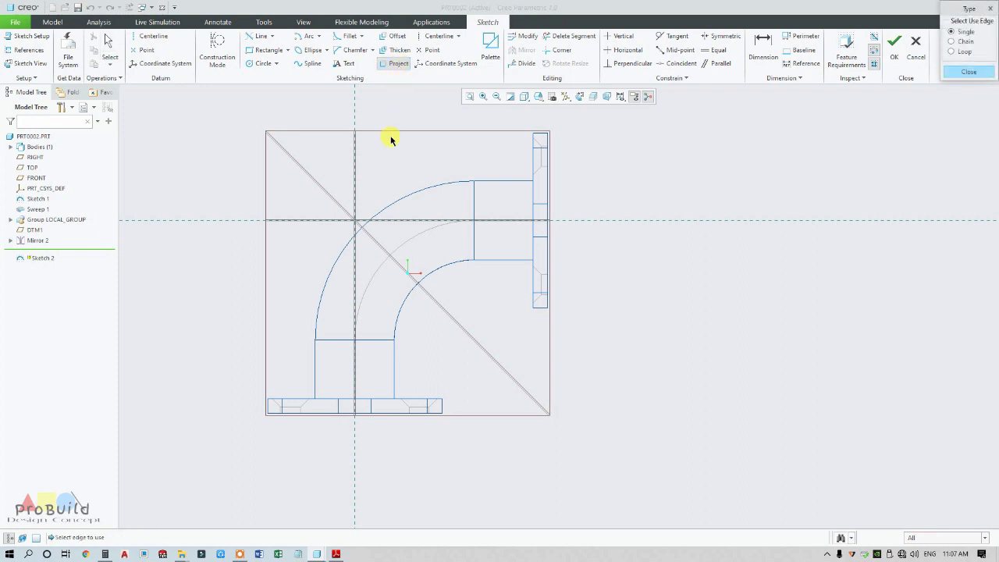
{"action": "left_click", "coordinate": [375, 272]}
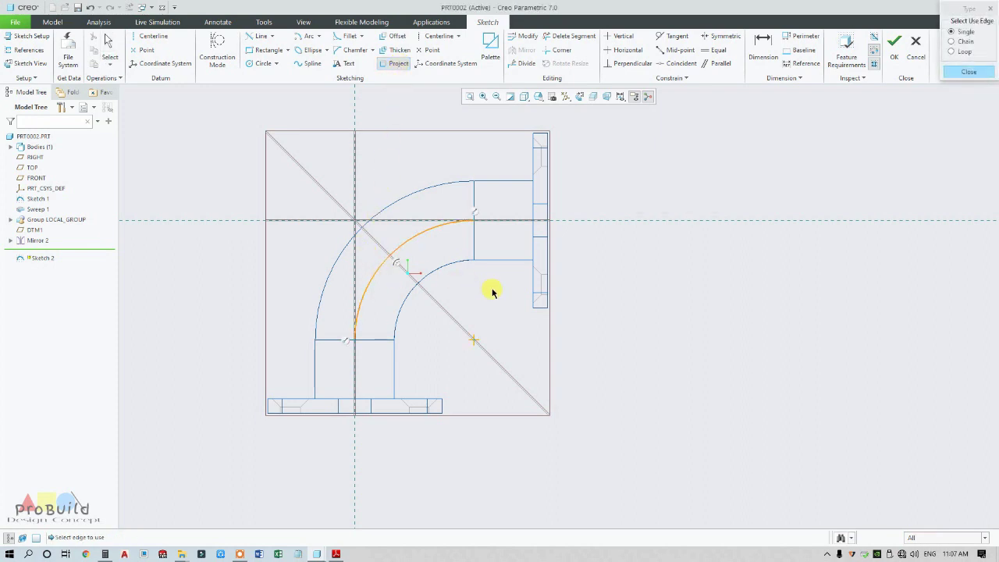
{"action": "left_click", "coordinate": [272, 37]}
{"action": "left_click", "coordinate": [274, 50]}
{"action": "left_click", "coordinate": [474, 220]}
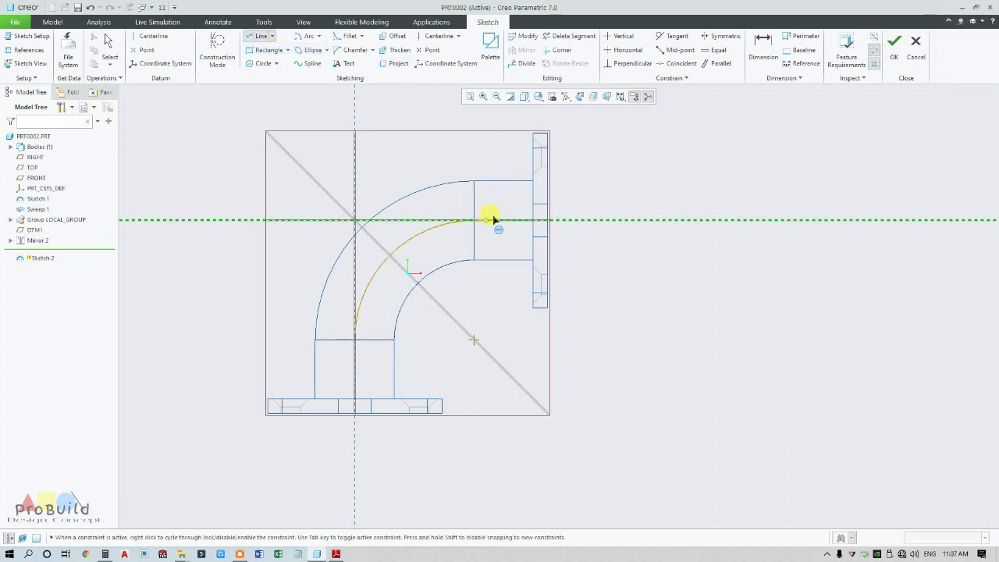
{"action": "left_click", "coordinate": [602, 220]}
{"action": "middle_click", "coordinate": [601, 195]}
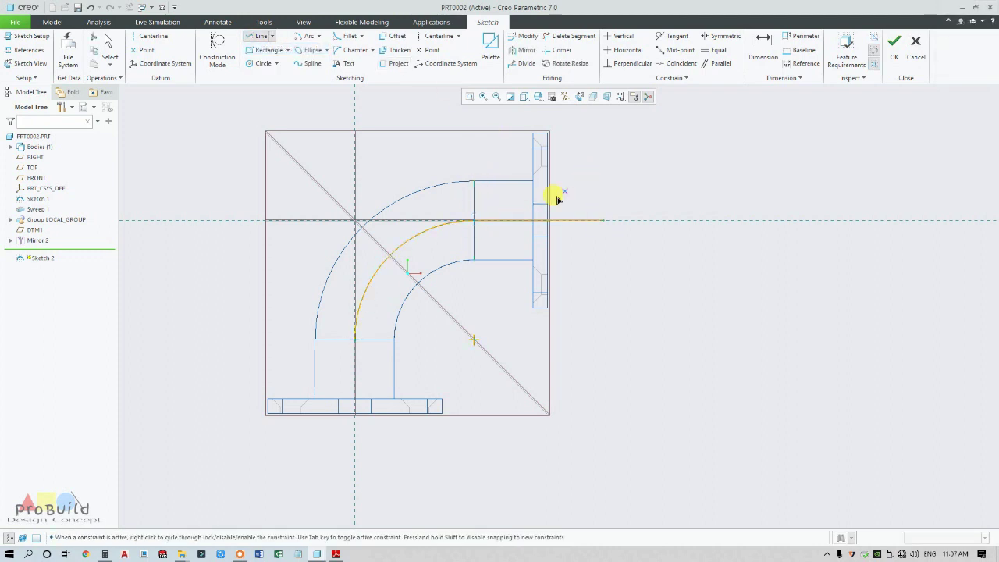
Draw an equally long vertical line from the arc's lower end past the bottom flange and finish the sketch.
{"action": "scroll", "coordinate": [355, 343], "scroll_direction": "down", "scroll_amount": 2}
{"action": "left_click", "coordinate": [355, 339]}
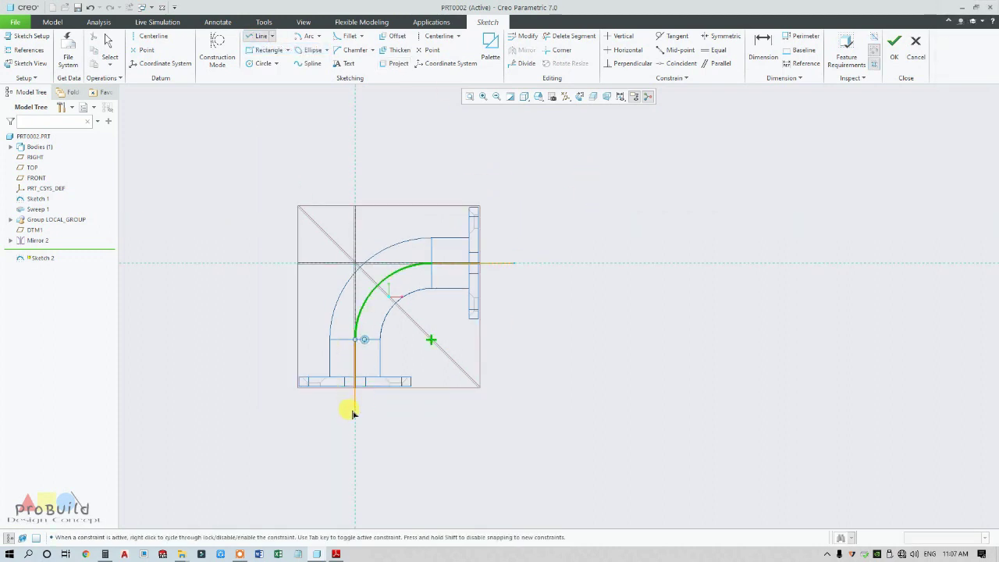
{"action": "left_click", "coordinate": [355, 422]}
{"action": "middle_click", "coordinate": [392, 427]}
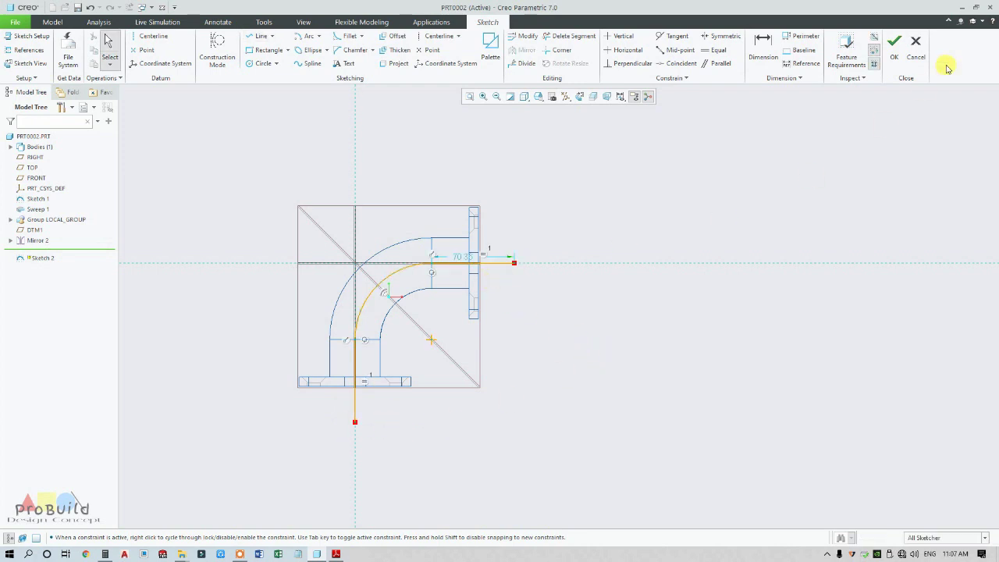
{"action": "left_click", "coordinate": [894, 49]}
Start a sweep along the extended centreline sketch and open its section sketch, oriented parallel to the view.
{"action": "middle_click_drag", "start_coordinate": [584, 250], "coordinate": [548, 295]}
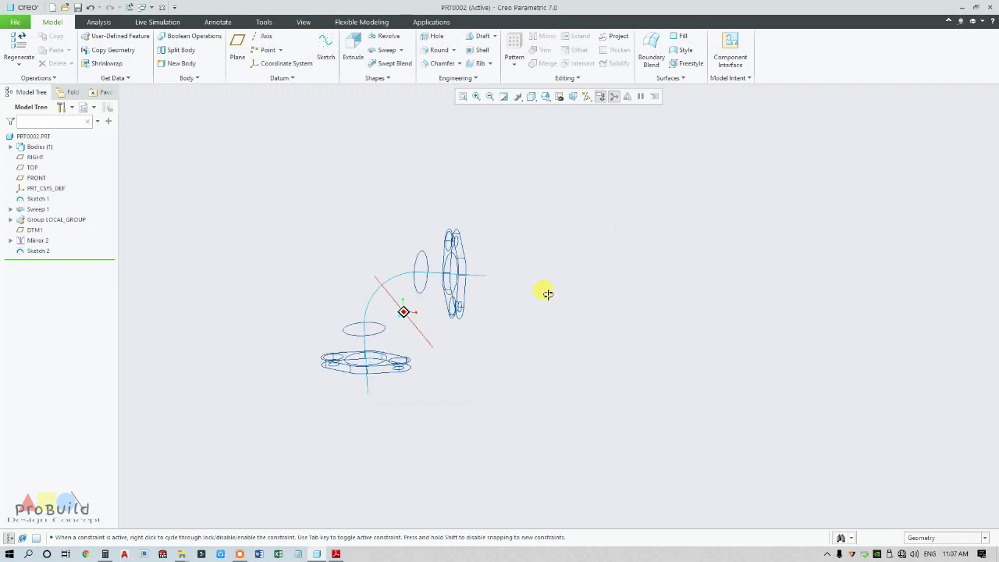
{"action": "left_click", "coordinate": [37, 251]}
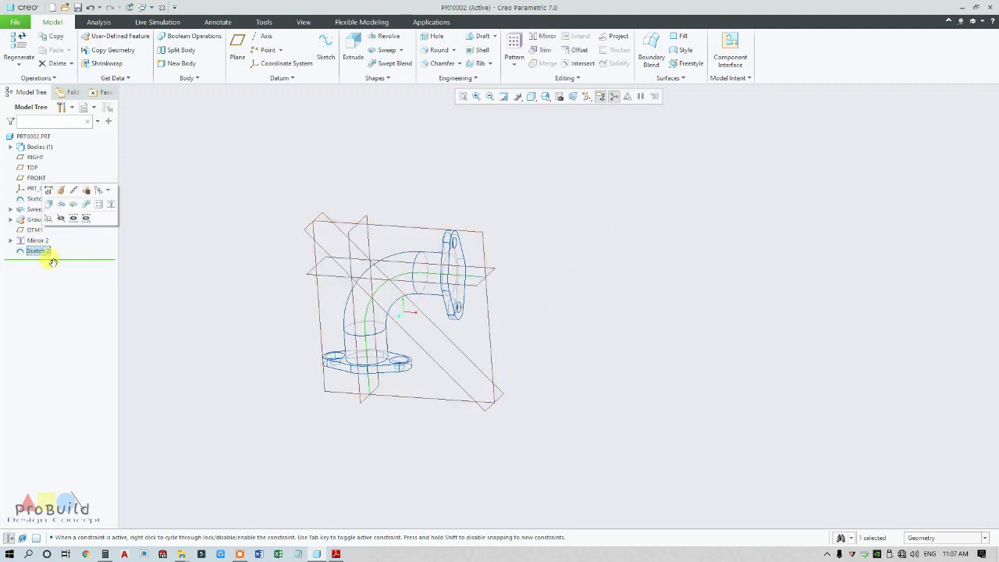
{"action": "left_click", "coordinate": [386, 50]}
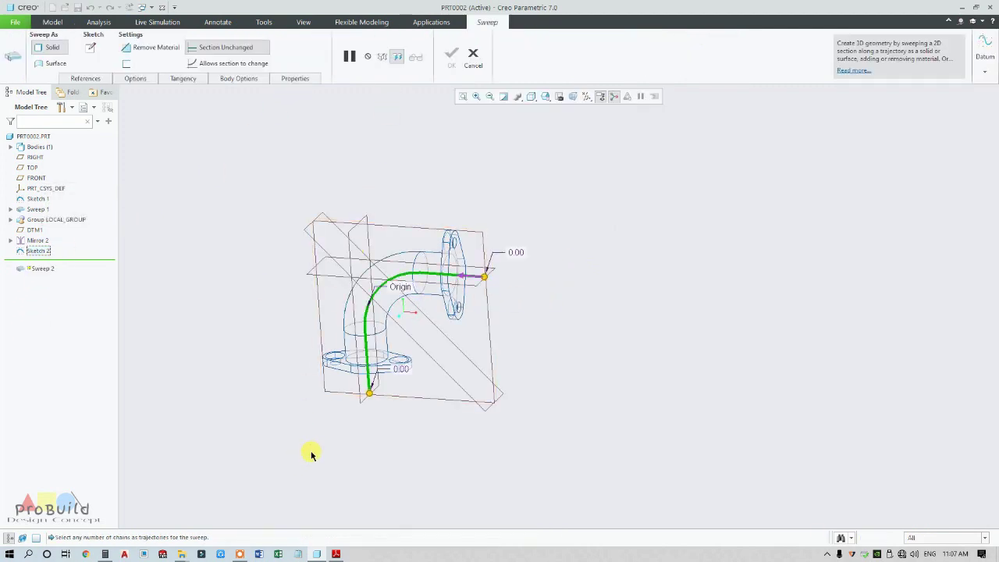
{"action": "left_click", "coordinate": [94, 55]}
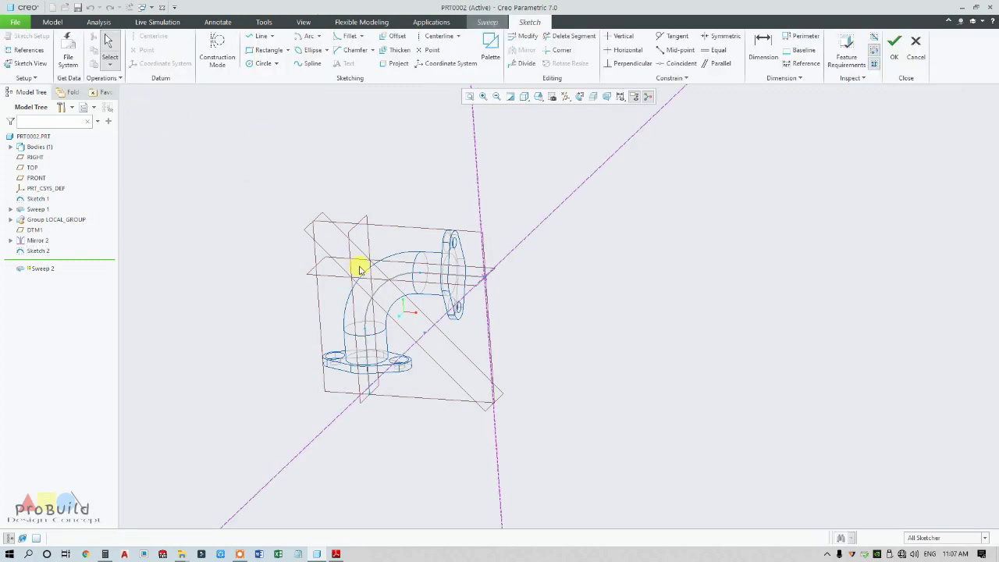
{"action": "left_click", "coordinate": [579, 100]}
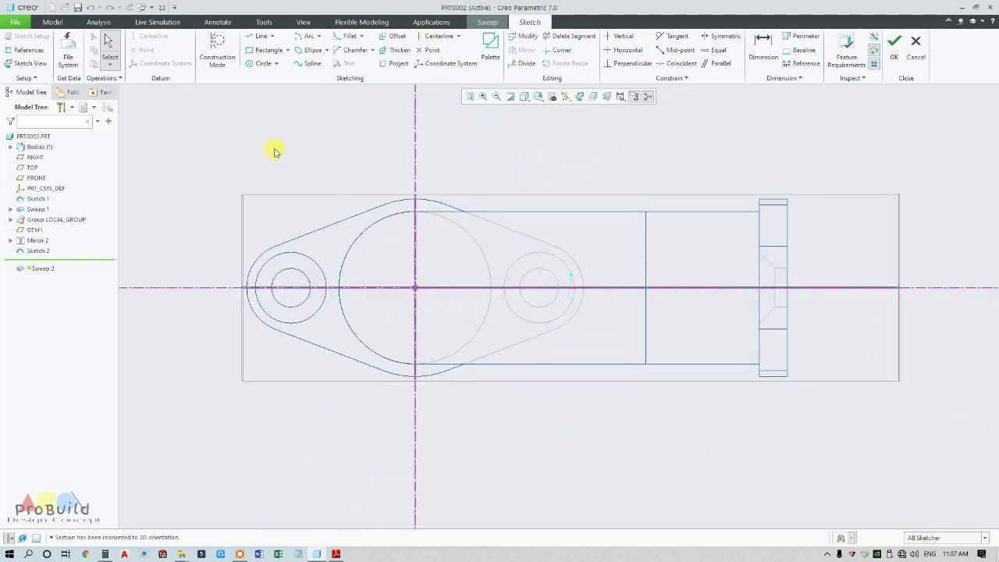
Sketch a circle centred on the trajectory's start point, set its diameter to 35 mm and accept the section.
{"action": "left_click", "coordinate": [262, 66]}
{"action": "left_click", "coordinate": [415, 288]}
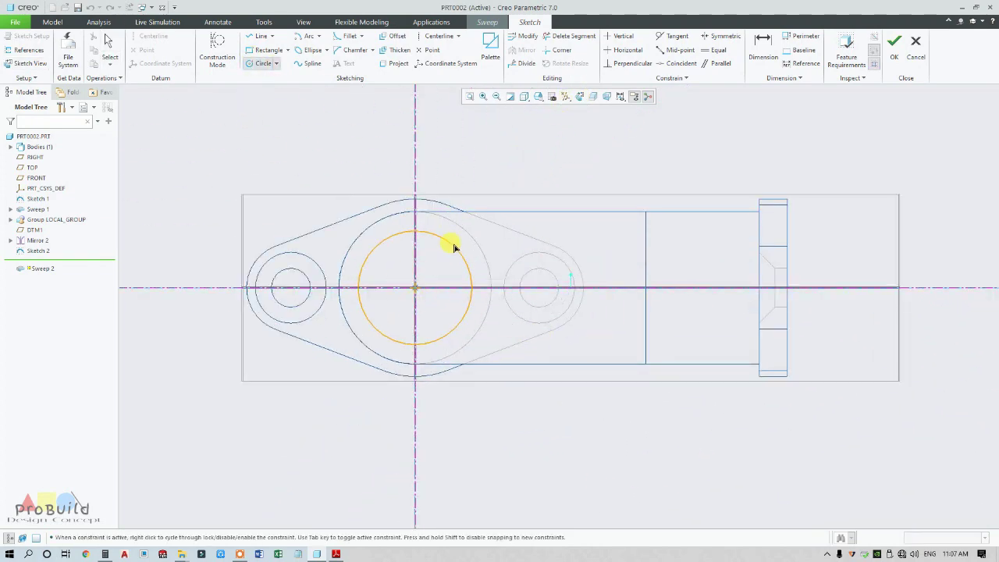
{"action": "left_click", "coordinate": [462, 248]}
{"action": "middle_click", "coordinate": [461, 249]}
{"action": "double_click", "coordinate": [338, 233]}
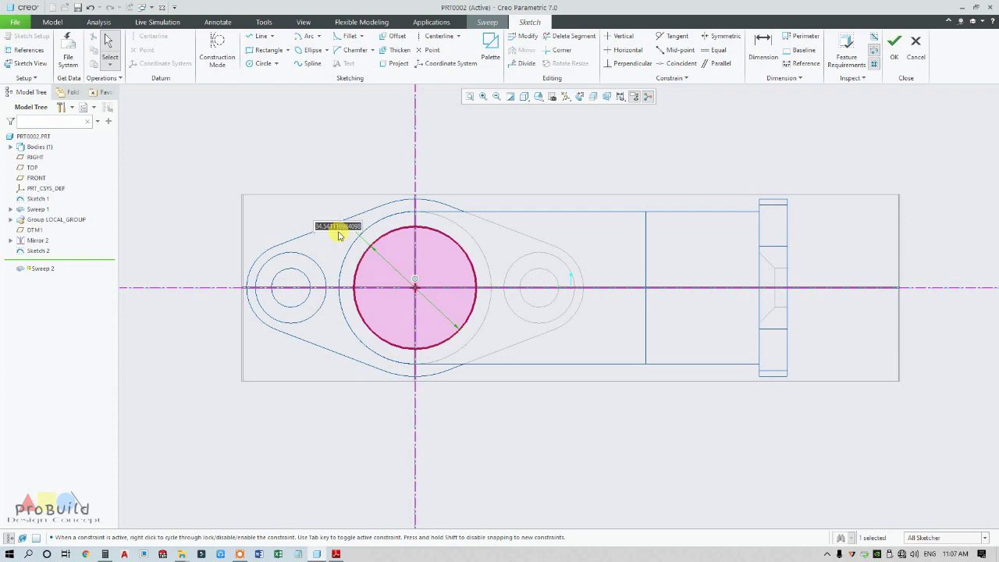
{"action": "type", "text": "35"}
{"action": "key", "text": "Return"}
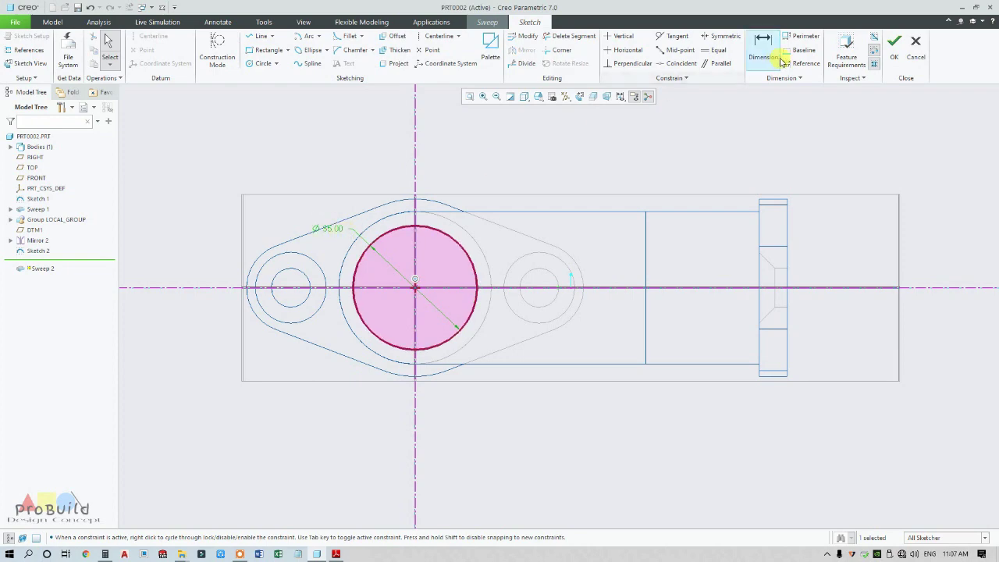
{"action": "left_click", "coordinate": [896, 53]}
Restore the Shading With Edges display and complete the sweep as a material-removing cut through the pipe and both flanges.
{"action": "mouse_move", "coordinate": [617, 312]}
{"action": "middle_mouse_down"}
{"action": "mouse_move", "coordinate": [629, 308]}
{"action": "mouse_move", "coordinate": [645, 221]}
{"action": "mouse_move", "coordinate": [641, 246]}
{"action": "middle_mouse_up"}
{"action": "left_click", "coordinate": [531, 96]}
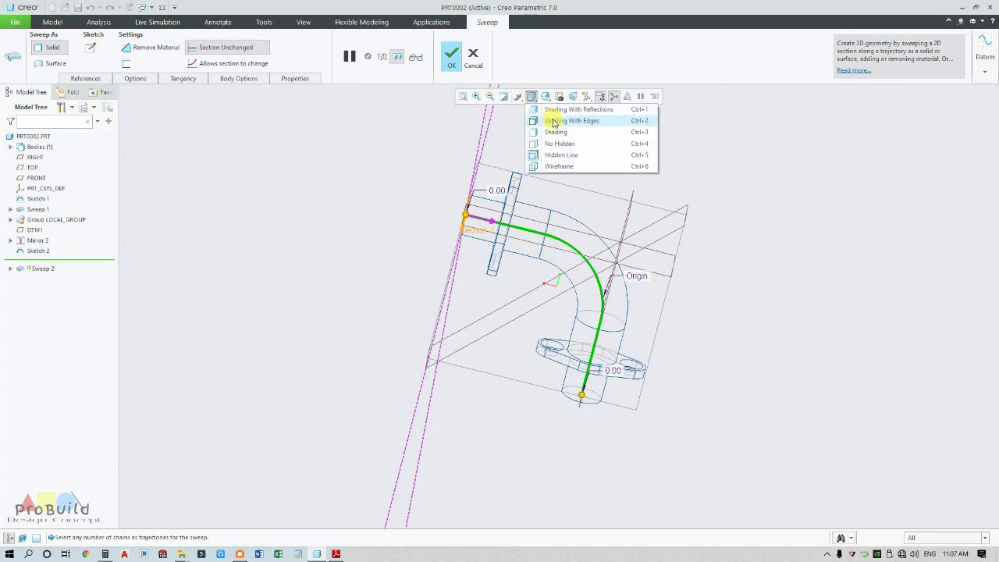
{"action": "left_click", "coordinate": [546, 118]}
{"action": "left_click", "coordinate": [141, 49]}
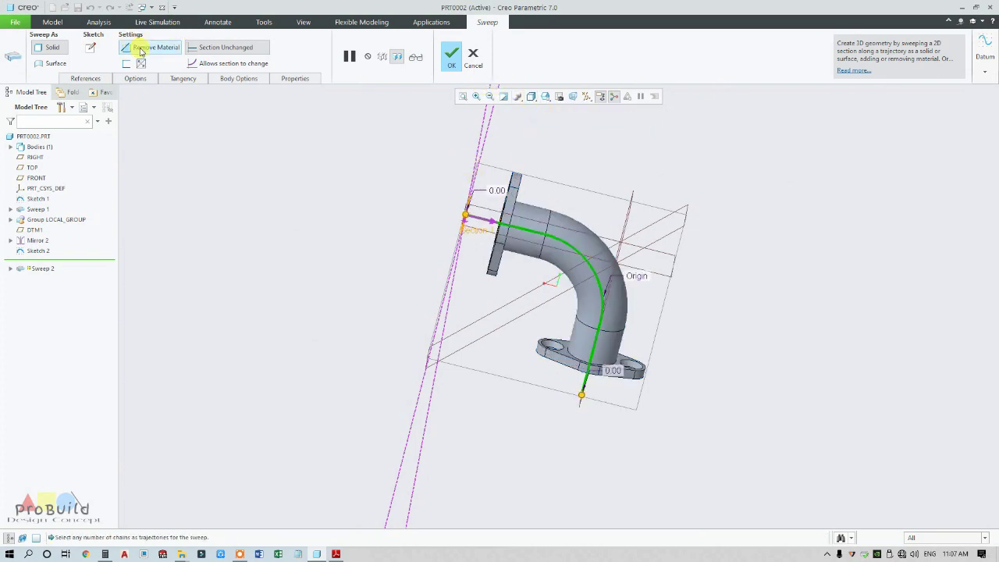
{"action": "middle_click_drag", "start_coordinate": [635, 247], "coordinate": [564, 182]}
{"action": "left_click", "coordinate": [451, 58]}
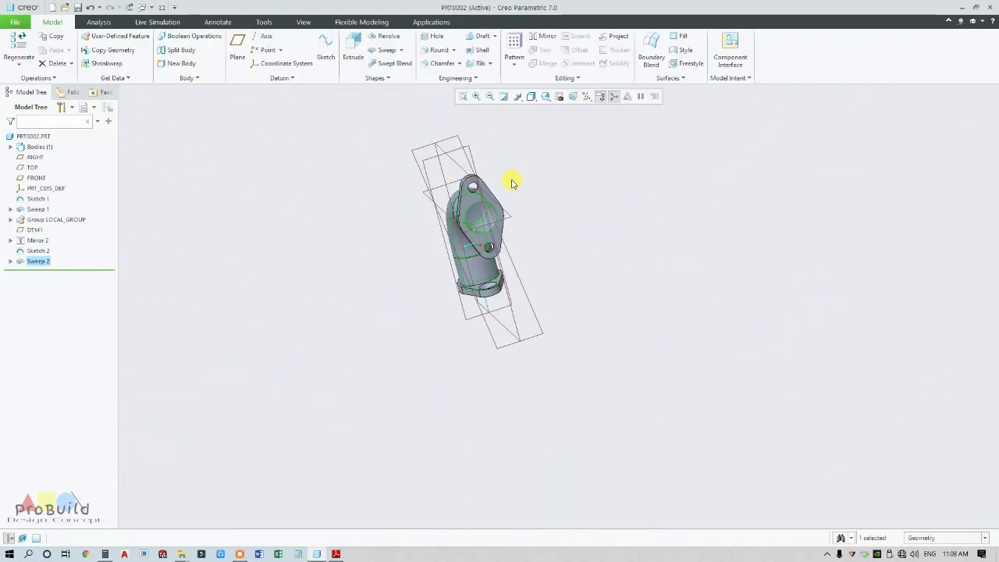
{"action": "left_click", "coordinate": [531, 232]}
{"action": "middle_click_drag", "start_coordinate": [538, 268], "coordinate": [486, 211]}
{"action": "scroll", "coordinate": [569, 274], "scroll_direction": "down", "scroll_amount": 3}
{"action": "scroll", "coordinate": [597, 268], "scroll_direction": "up", "scroll_amount": 4}
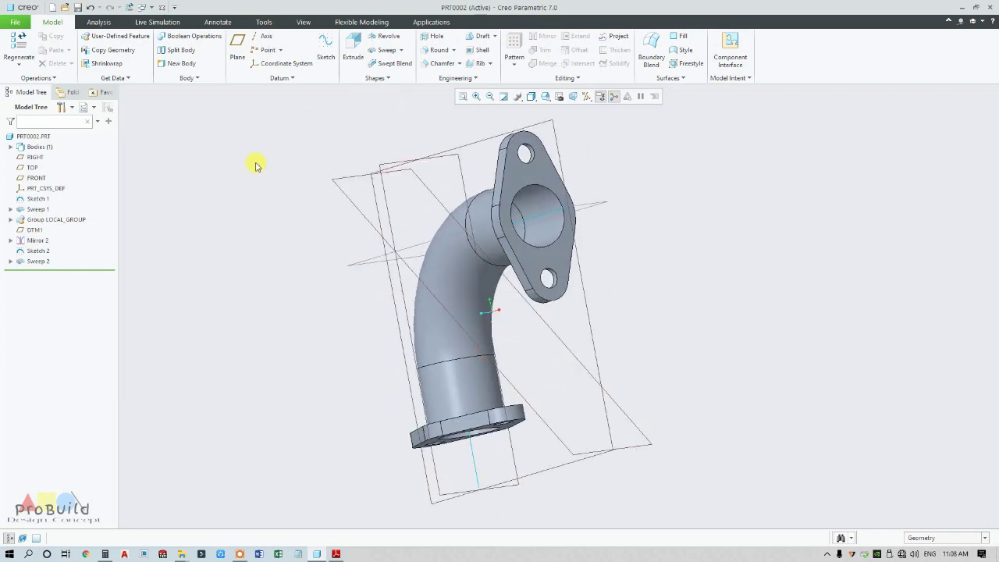
Start an edge chamfer on the upper flange's 35 mm bore edge, consult the drawing's 40 x 90° callout and set D to 2.5 mm.
{"action": "left_click", "coordinate": [442, 63]}
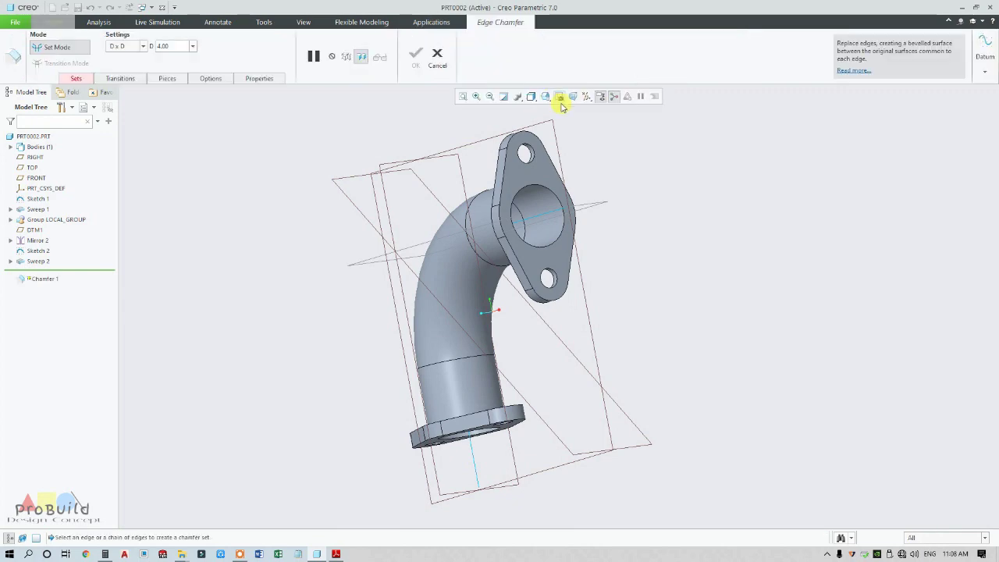
{"action": "scroll", "coordinate": [545, 198], "scroll_direction": "up", "scroll_amount": 3}
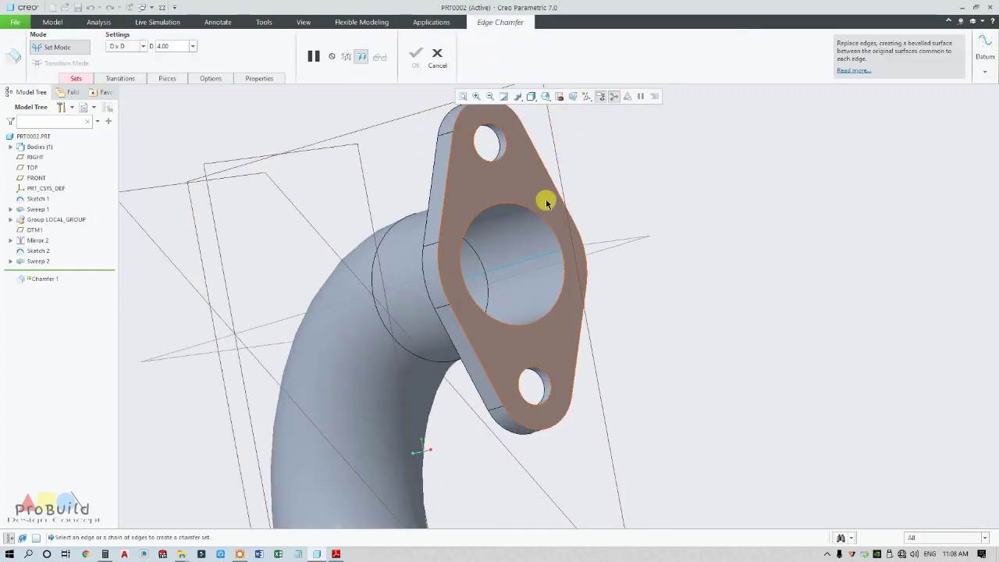
{"action": "left_click", "coordinate": [336, 553]}
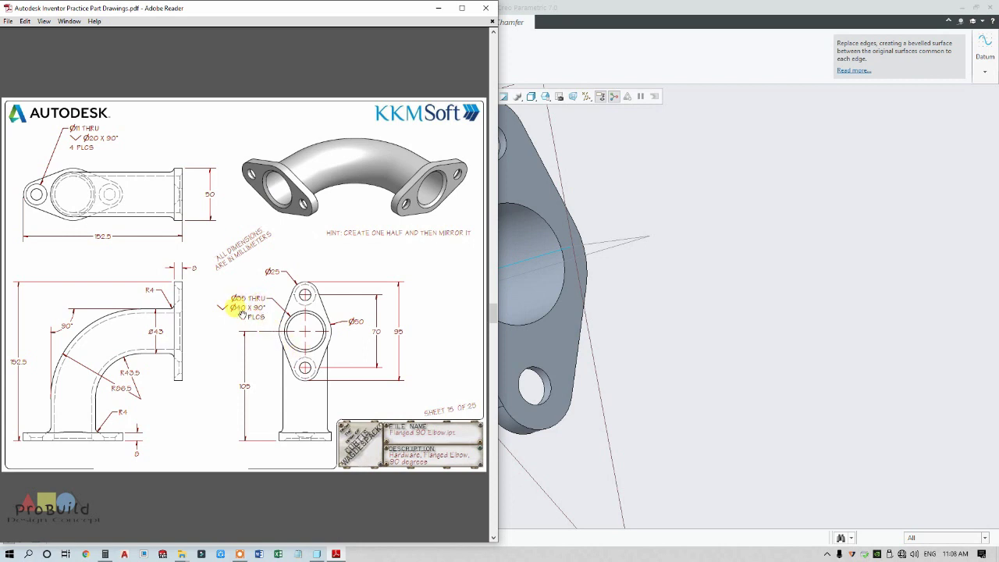
{"action": "left_click", "coordinate": [666, 329]}
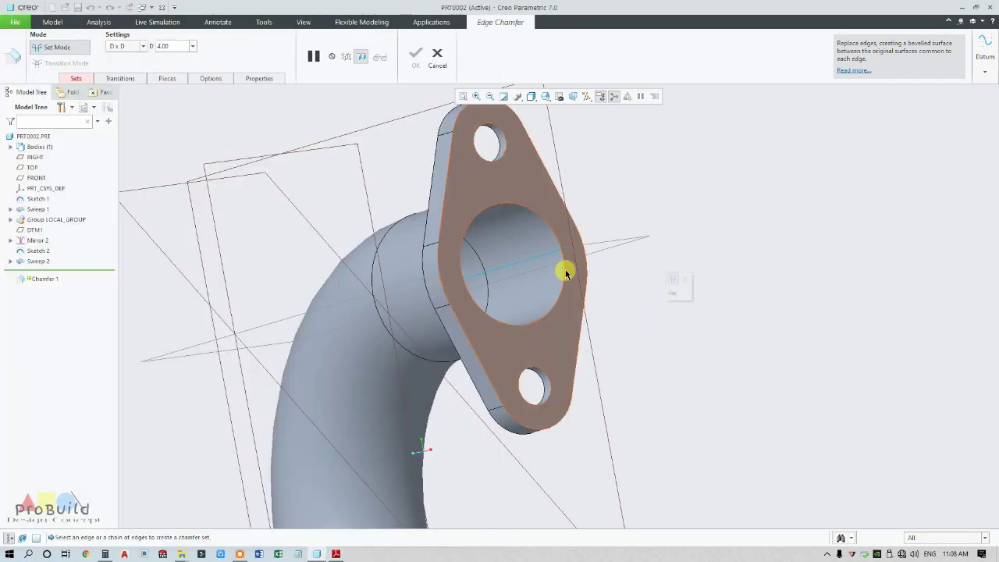
{"action": "double_click", "coordinate": [613, 240]}
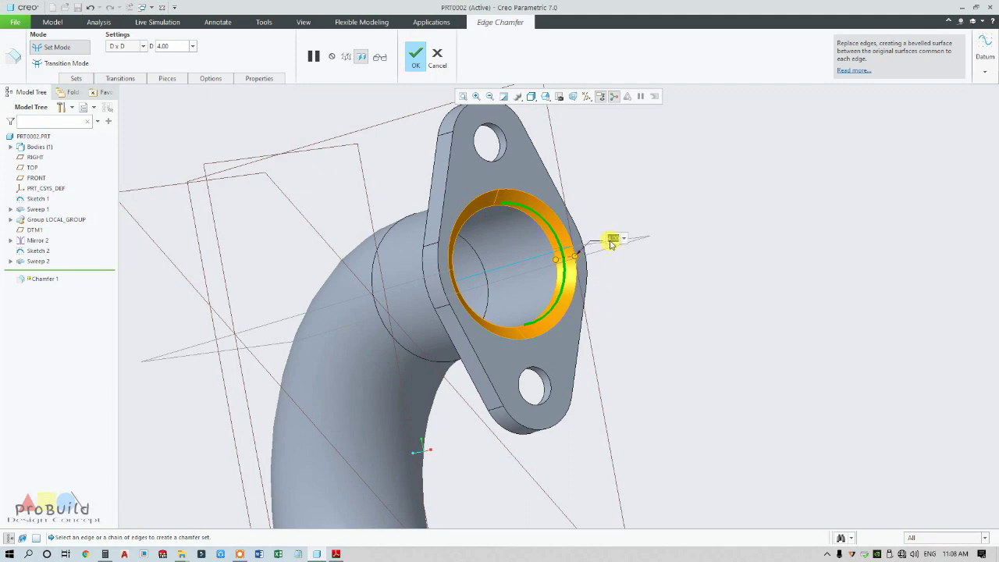
{"action": "type", "text": "2.5"}
{"action": "key", "text": "Return"}
{"action": "scroll", "coordinate": [547, 262], "scroll_direction": "up", "scroll_amount": 3}
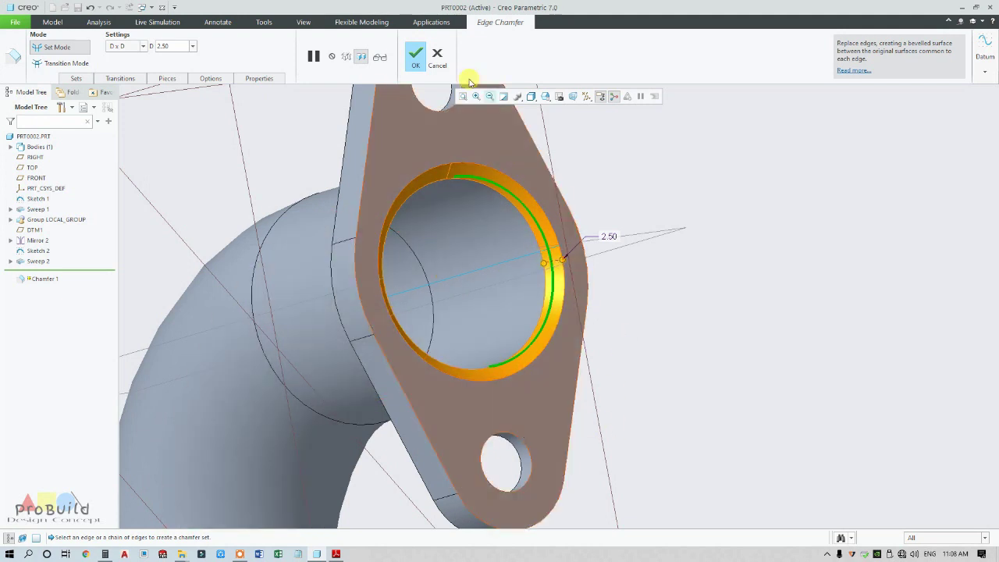
Add the bottom flange's bore edge to the chamfer and complete the feature.
{"action": "scroll", "coordinate": [457, 284], "scroll_direction": "down", "scroll_amount": 5}
{"action": "middle_click_drag", "start_coordinate": [457, 283], "coordinate": [487, 284]}
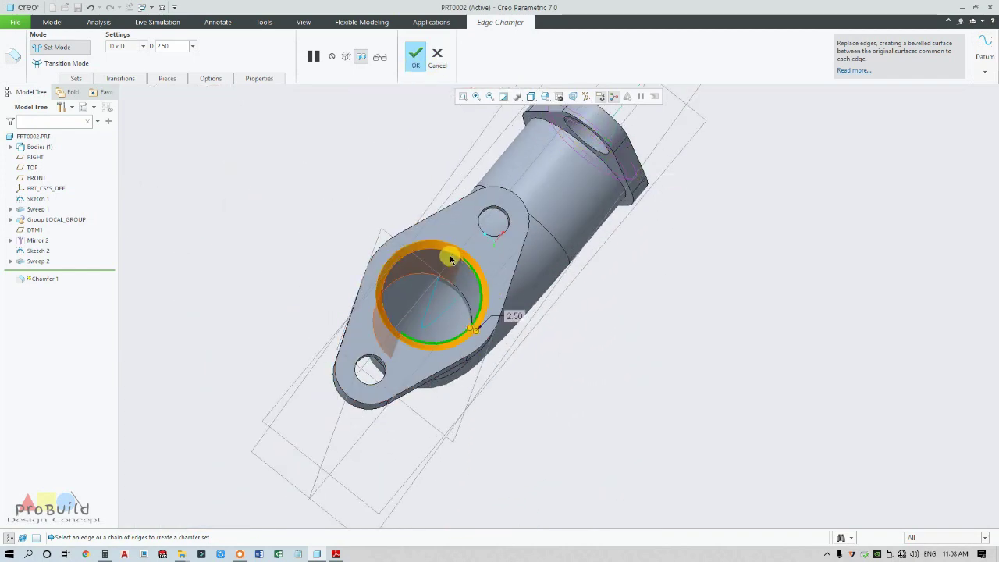
{"action": "scroll", "coordinate": [564, 338], "scroll_direction": "down", "scroll_amount": 4}
{"action": "middle_click_drag", "start_coordinate": [564, 339], "coordinate": [569, 434]}
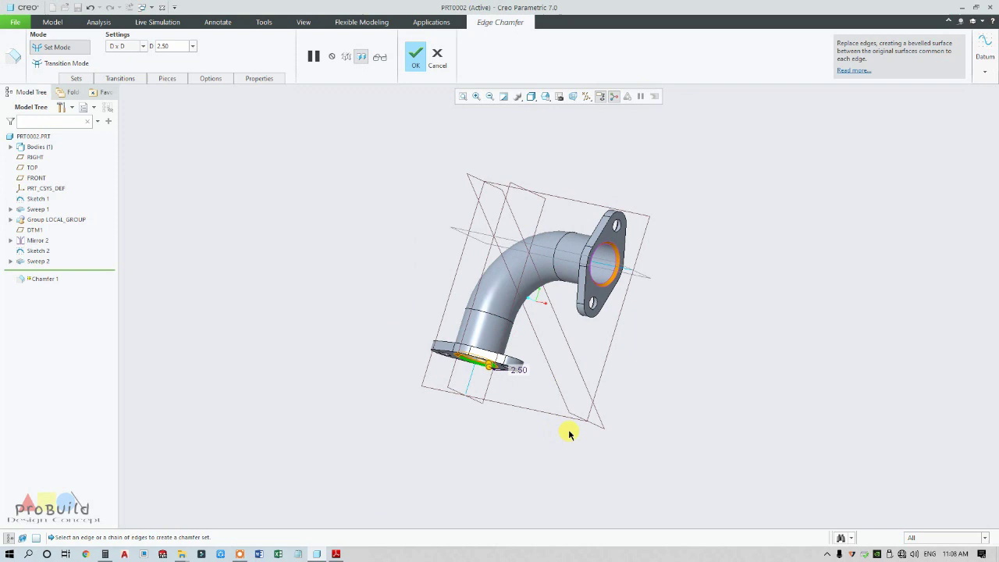
{"action": "left_click", "coordinate": [415, 56]}
{"action": "middle_click_drag", "start_coordinate": [444, 179], "coordinate": [420, 225]}
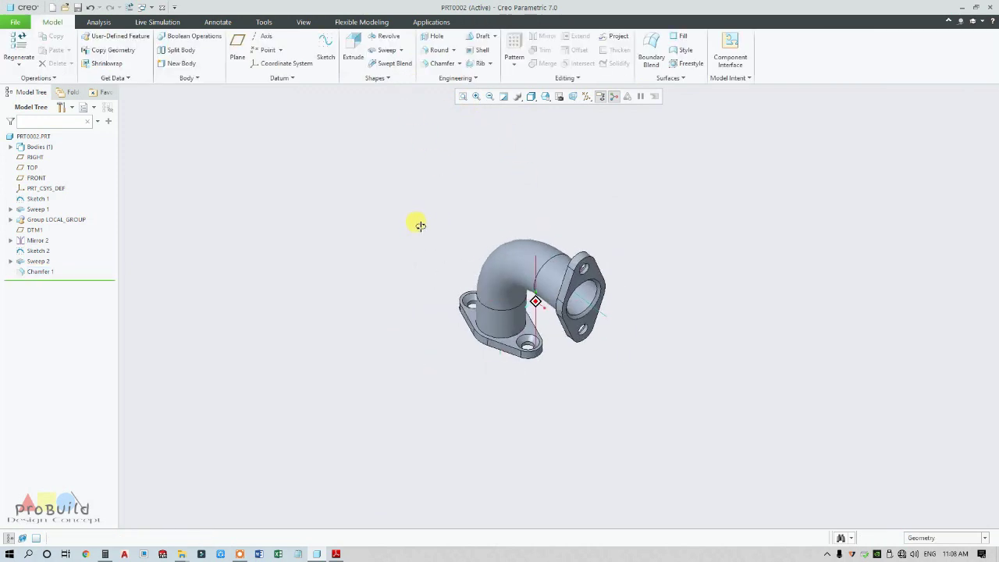
{"action": "scroll", "coordinate": [676, 292], "scroll_direction": "up", "scroll_amount": 3}
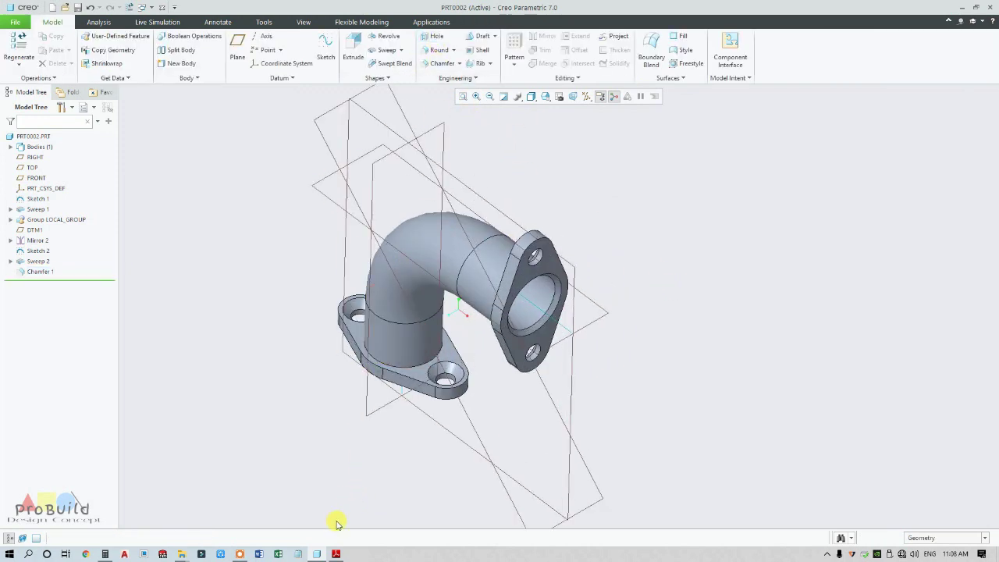
Check the drawing's fillet callout, then start a 4 mm round on the edge where the pipe meets the upper flange's inner face.
{"action": "left_click", "coordinate": [336, 554]}
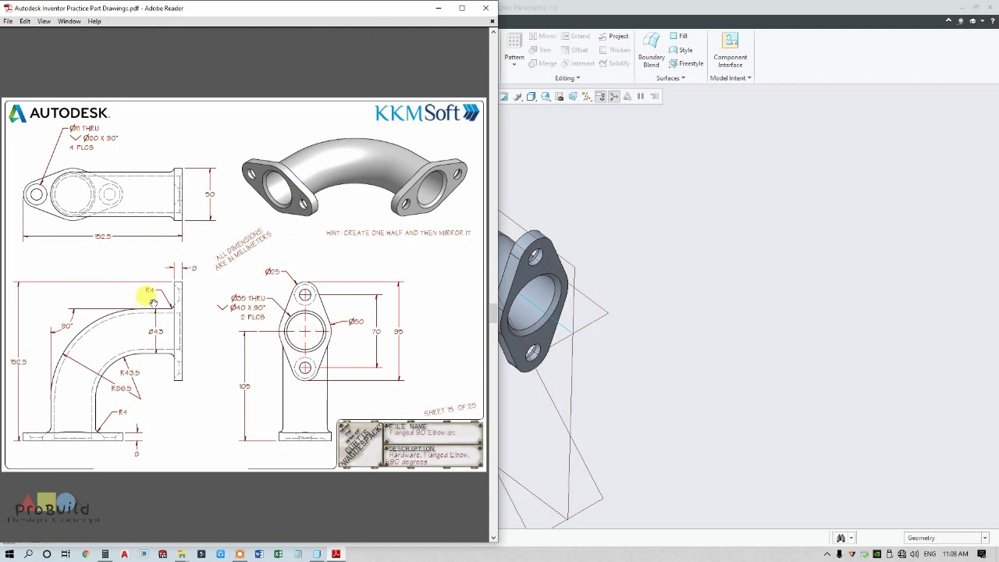
{"action": "left_click", "coordinate": [652, 394]}
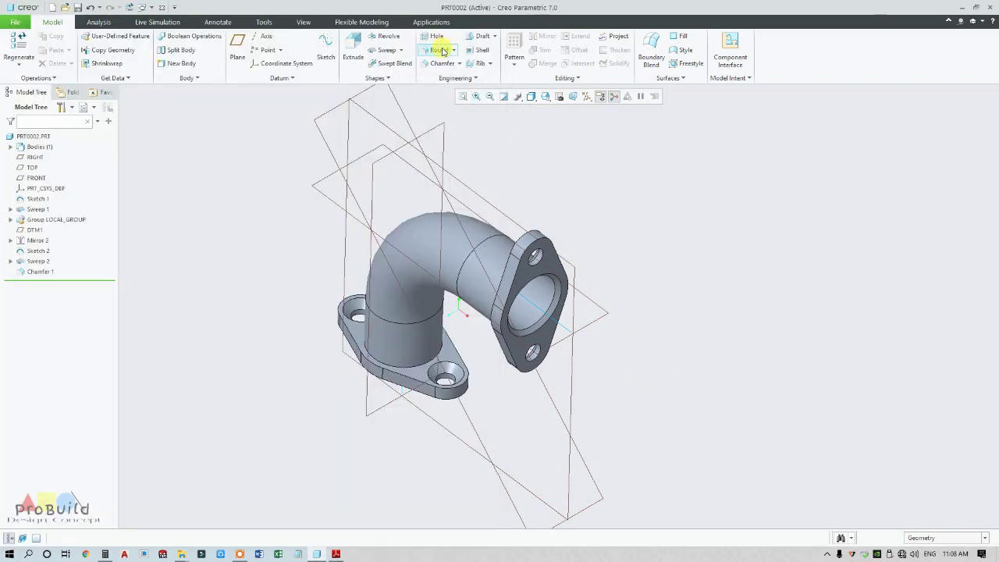
{"action": "left_click", "coordinate": [437, 46]}
{"action": "scroll", "coordinate": [552, 317], "scroll_direction": "up", "scroll_amount": 3}
{"action": "middle_click_drag", "start_coordinate": [551, 318], "coordinate": [672, 281]}
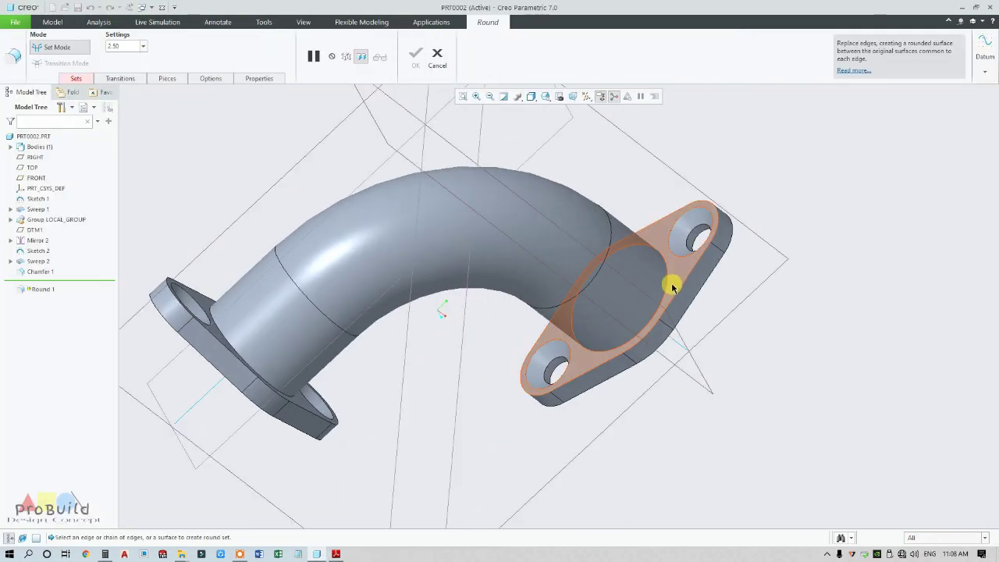
{"action": "left_click", "coordinate": [668, 298]}
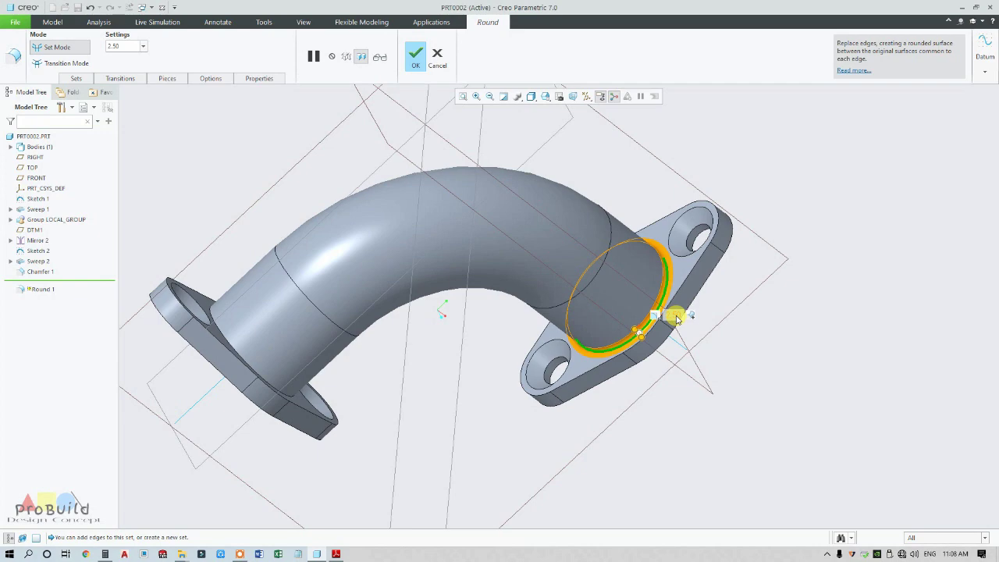
{"action": "type", "text": "4"}
{"action": "key", "text": "Return"}
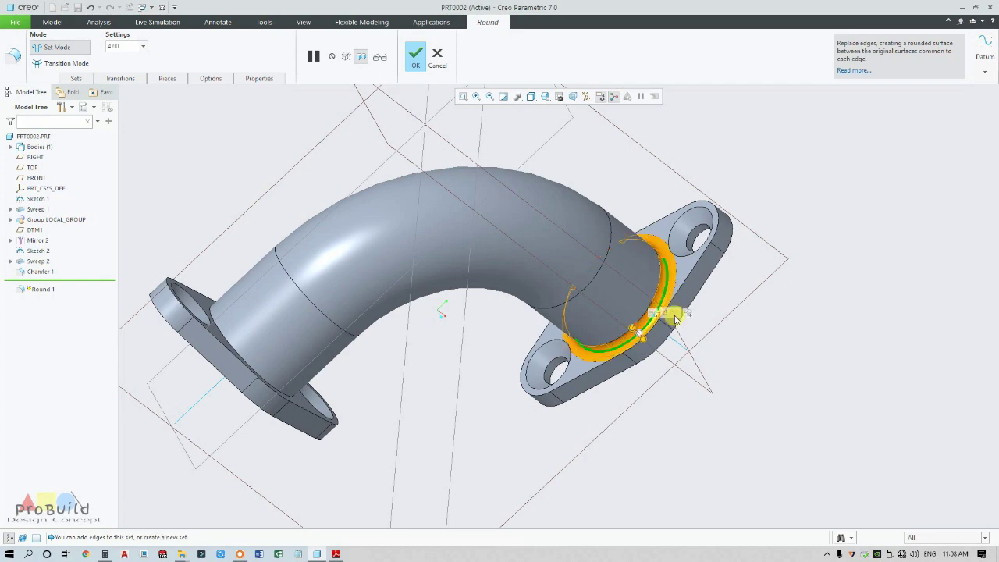
Add the edge where the pipe meets the bottom flange to the round, complete the feature and clear the selection.
{"action": "middle_click_drag", "start_coordinate": [593, 356], "coordinate": [482, 371]}
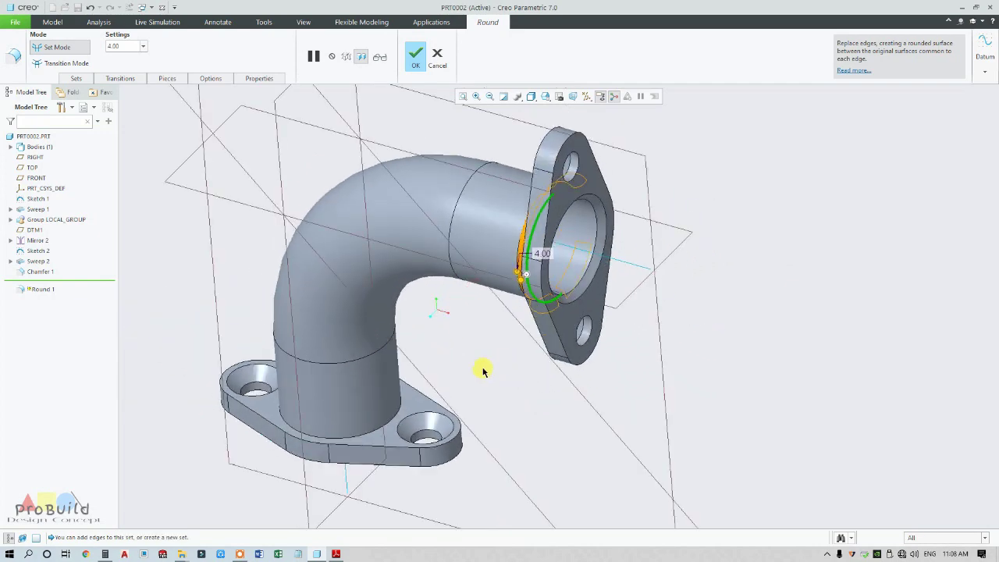
{"action": "left_click", "coordinate": [345, 434]}
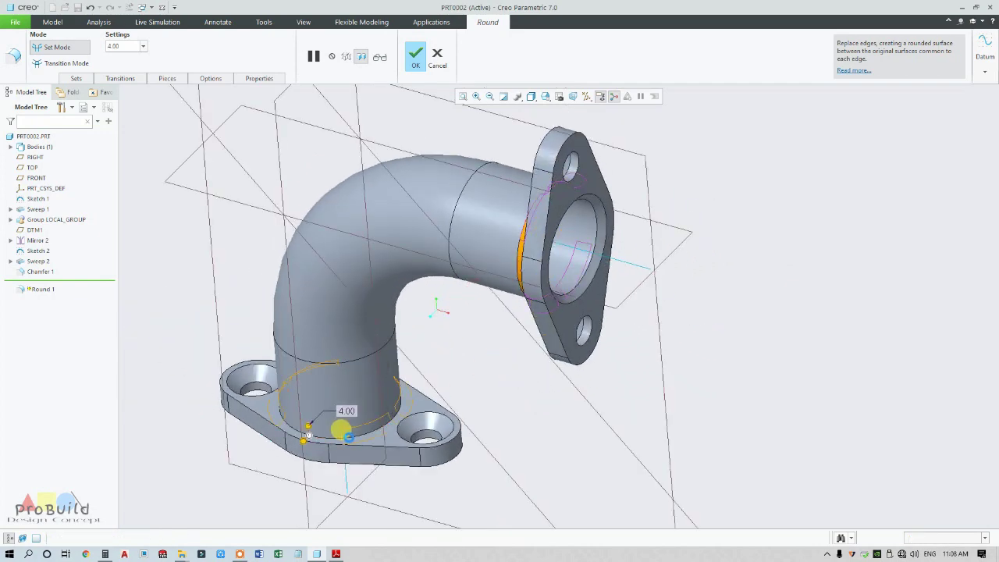
{"action": "left_click", "coordinate": [413, 67]}
{"action": "scroll", "coordinate": [681, 362], "scroll_direction": "up", "scroll_amount": 5}
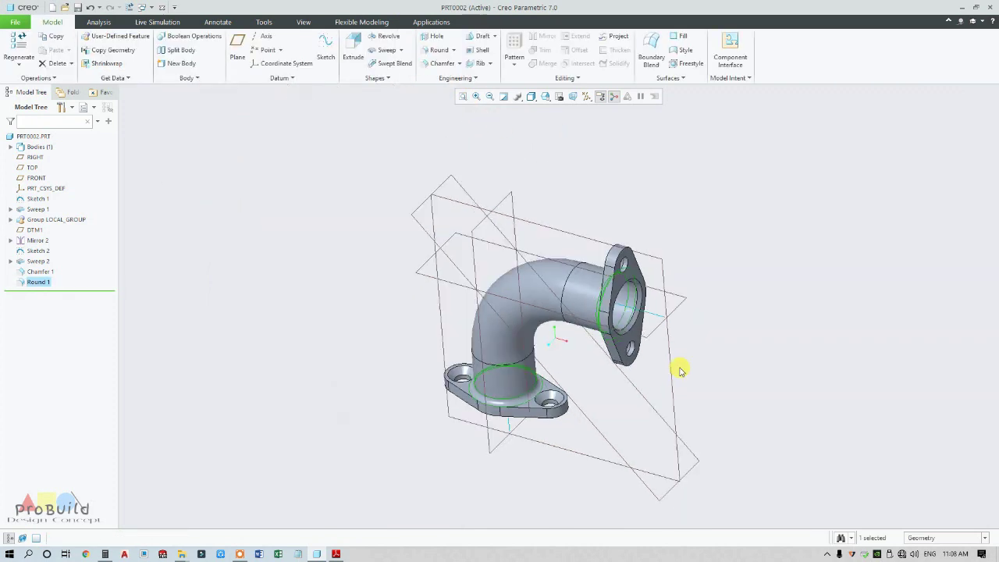
{"action": "left_click", "coordinate": [596, 439]}
{"action": "scroll", "coordinate": [648, 428], "scroll_direction": "down", "scroll_amount": 4}
Turn off the datum plane display and hide the extended centreline sketch, Sketch 2.
{"action": "left_click", "coordinate": [587, 96]}
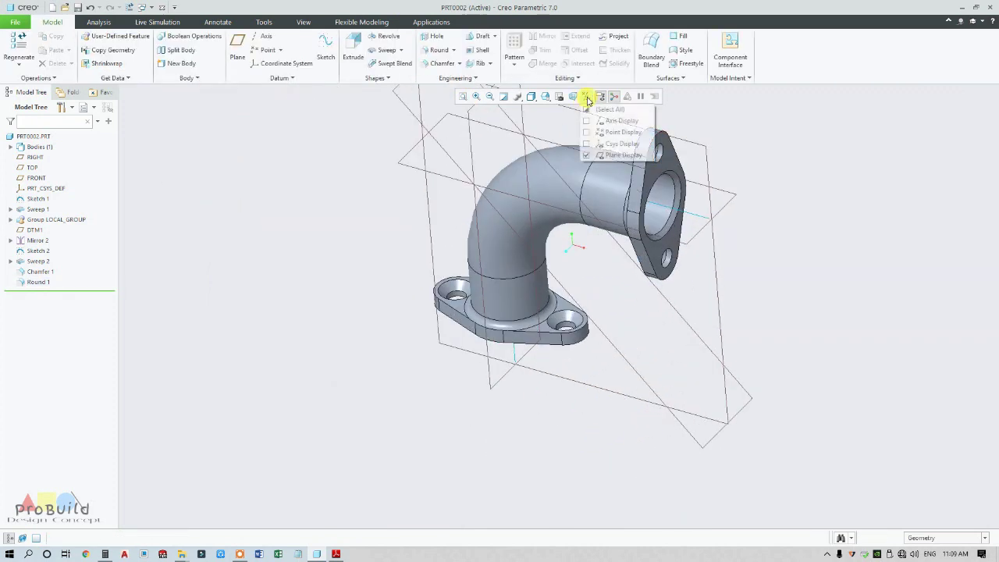
{"action": "left_click", "coordinate": [602, 155]}
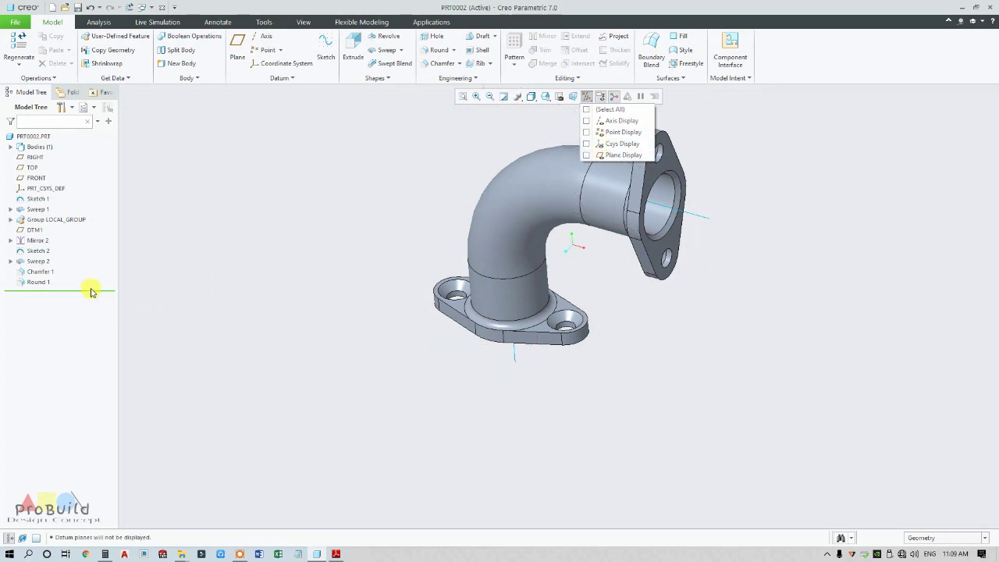
{"action": "left_click", "coordinate": [43, 251]}
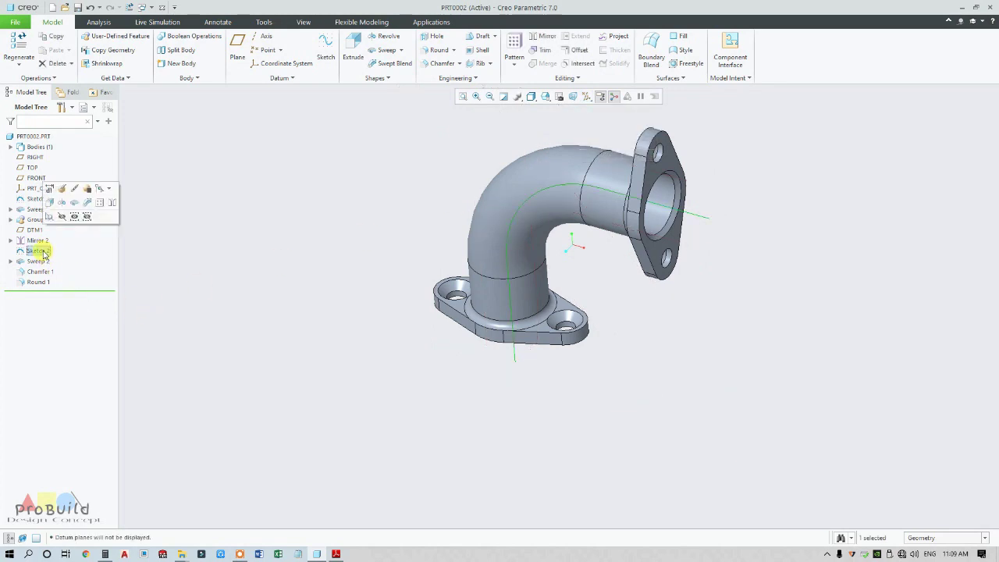
{"action": "left_click", "coordinate": [86, 218]}
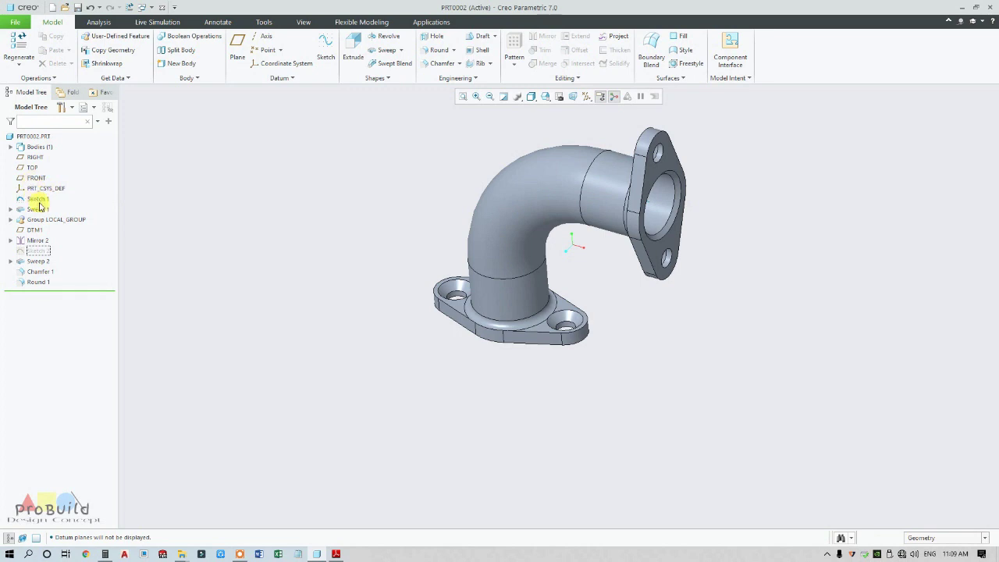
Try to hide Sketch 1 as well, and hide Sketch 2 again.
{"action": "left_click", "coordinate": [37, 199]}
{"action": "left_click", "coordinate": [72, 166]}
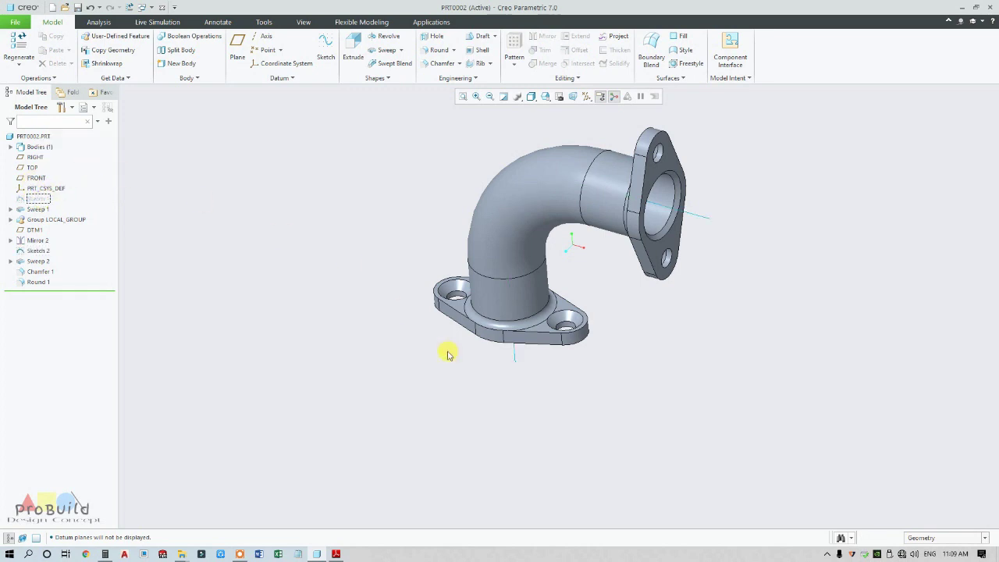
{"action": "left_click", "coordinate": [39, 252]}
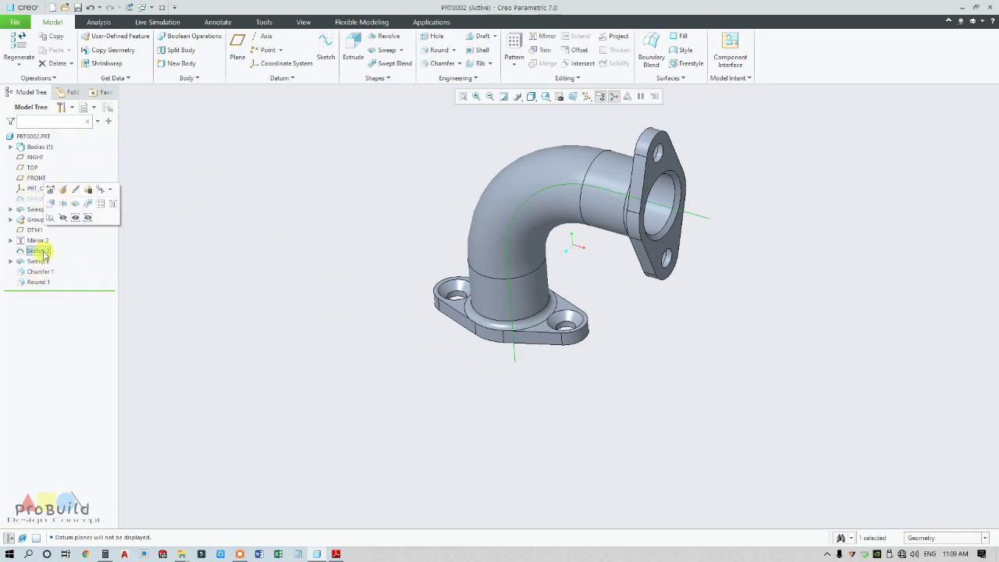
{"action": "left_click", "coordinate": [88, 218]}
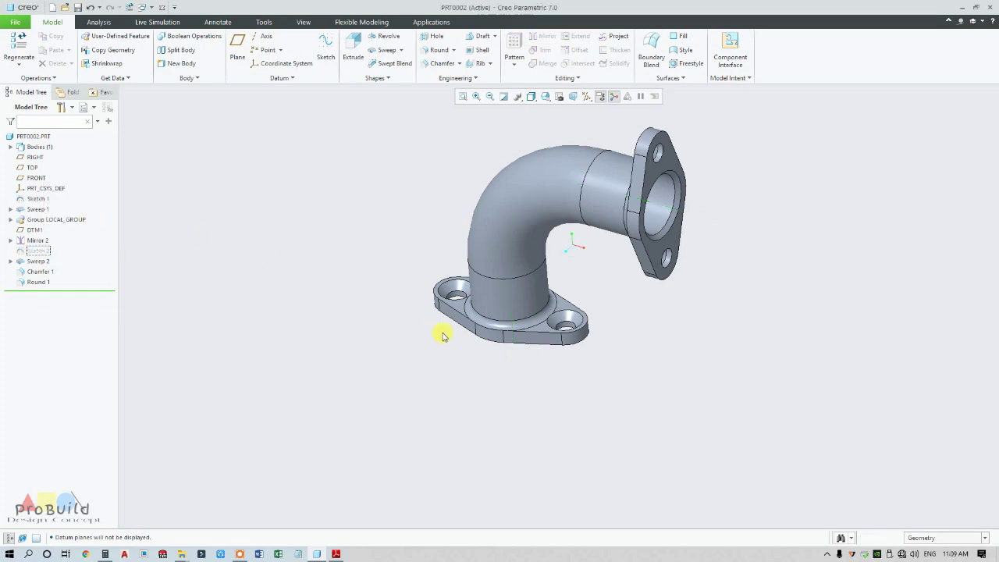
Apply the gold-coloured metal appearance from the std-metals.dmt library to the whole part.
{"action": "scroll", "coordinate": [458, 387], "scroll_direction": "down", "scroll_amount": 3}
{"action": "scroll", "coordinate": [459, 386], "scroll_direction": "up", "scroll_amount": 3}
{"action": "mouse_move", "coordinate": [424, 361]}
{"action": "middle_mouse_down"}
{"action": "mouse_move", "coordinate": [380, 350]}
{"action": "mouse_move", "coordinate": [321, 362]}
{"action": "mouse_move", "coordinate": [477, 357]}
{"action": "mouse_move", "coordinate": [453, 372]}
{"action": "mouse_move", "coordinate": [437, 367]}
{"action": "middle_mouse_up"}
{"action": "left_click", "coordinate": [303, 22]}
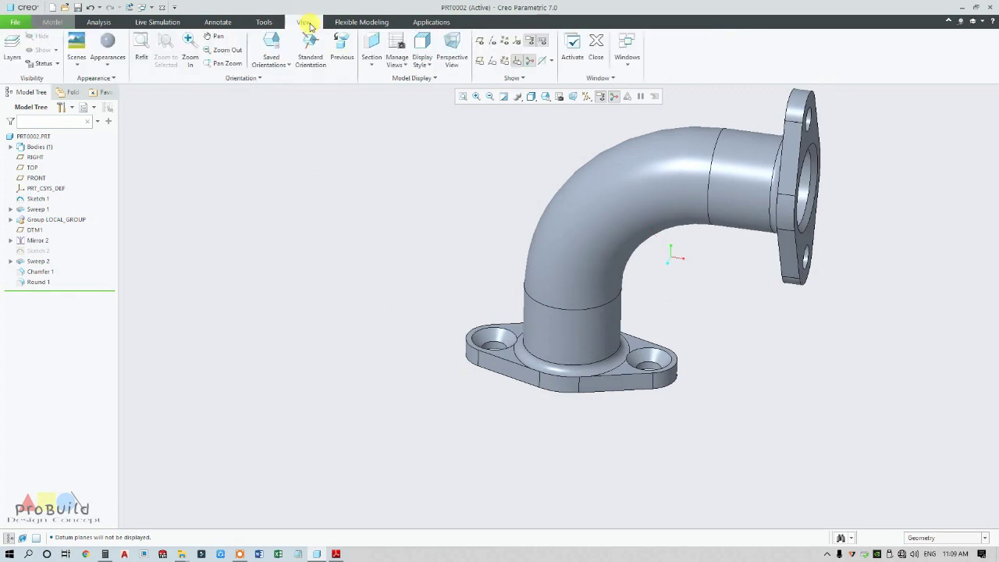
{"action": "left_click", "coordinate": [112, 65]}
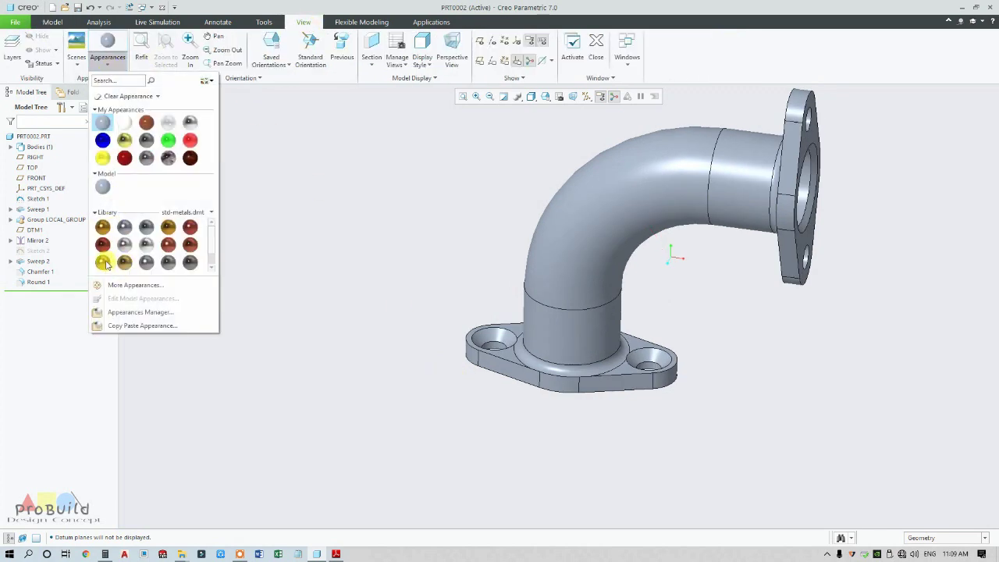
{"action": "left_click", "coordinate": [103, 227]}
{"action": "left_click", "coordinate": [913, 537]}
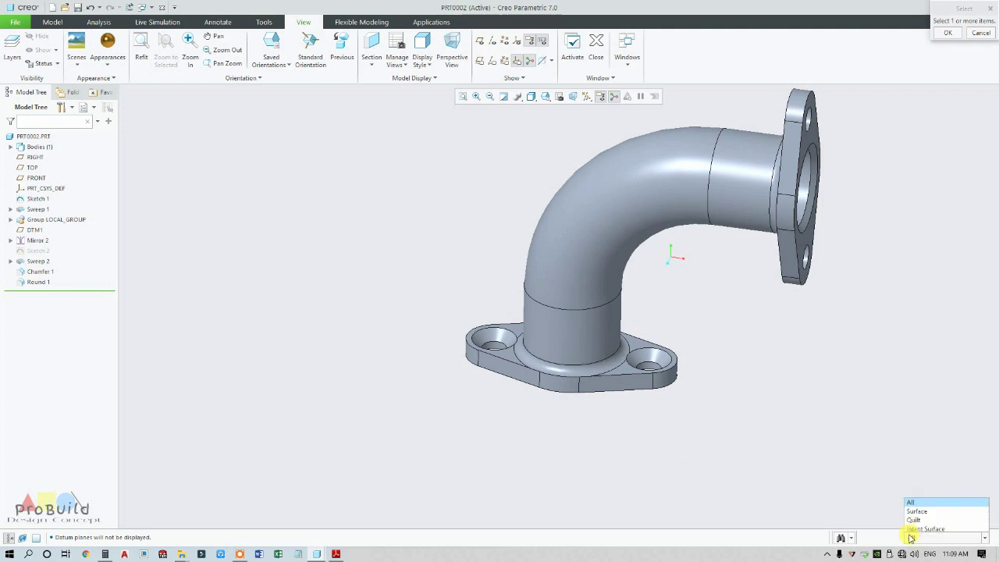
{"action": "left_click", "coordinate": [915, 524]}
{"action": "left_click", "coordinate": [620, 225]}
{"action": "middle_click", "coordinate": [705, 306]}
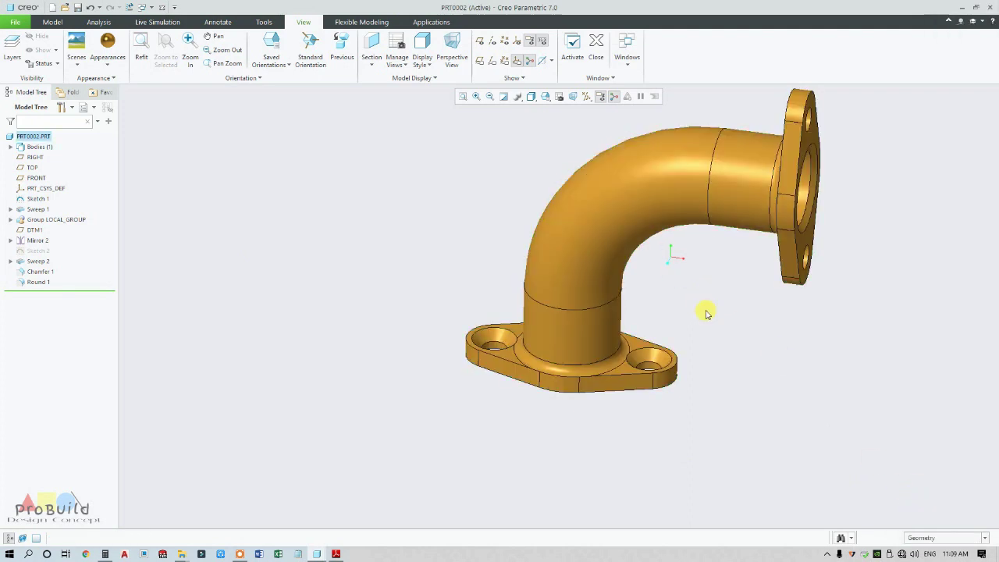
Change the model's display style to Shading With Reflections and look over the finished elbow.
{"action": "left_click", "coordinate": [531, 96]}
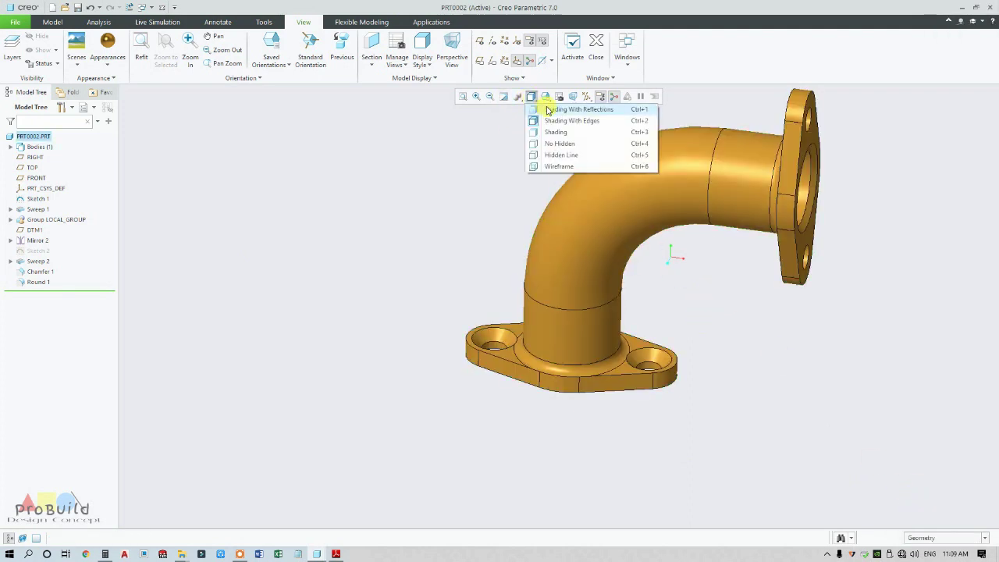
{"action": "left_click", "coordinate": [547, 111]}
{"action": "scroll", "coordinate": [635, 367], "scroll_direction": "up", "scroll_amount": 4}
{"action": "scroll", "coordinate": [567, 344], "scroll_direction": "down", "scroll_amount": 2}
{"action": "scroll", "coordinate": [578, 364], "scroll_direction": "up", "scroll_amount": 2}
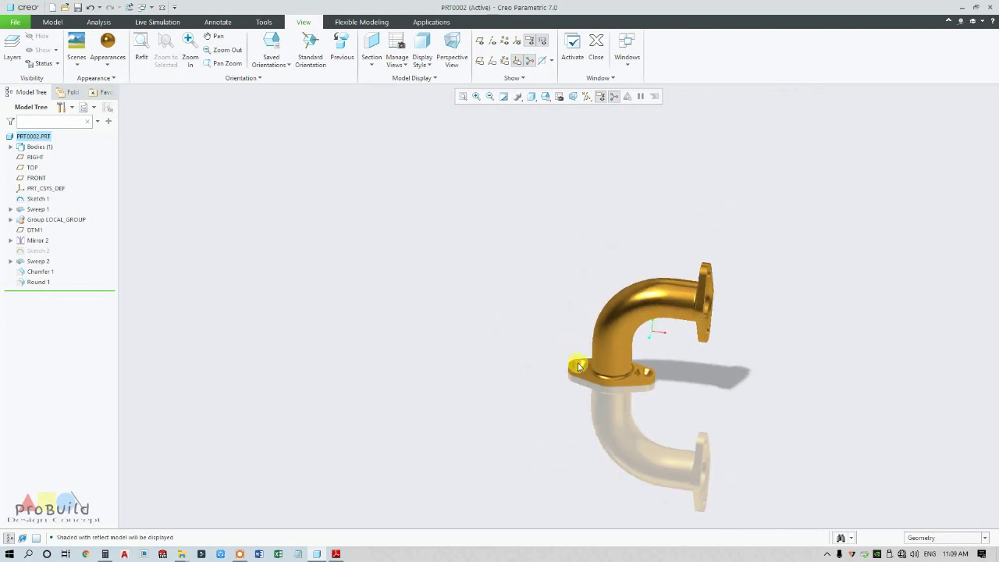
{"action": "scroll", "coordinate": [542, 463], "scroll_direction": "down", "scroll_amount": 2}
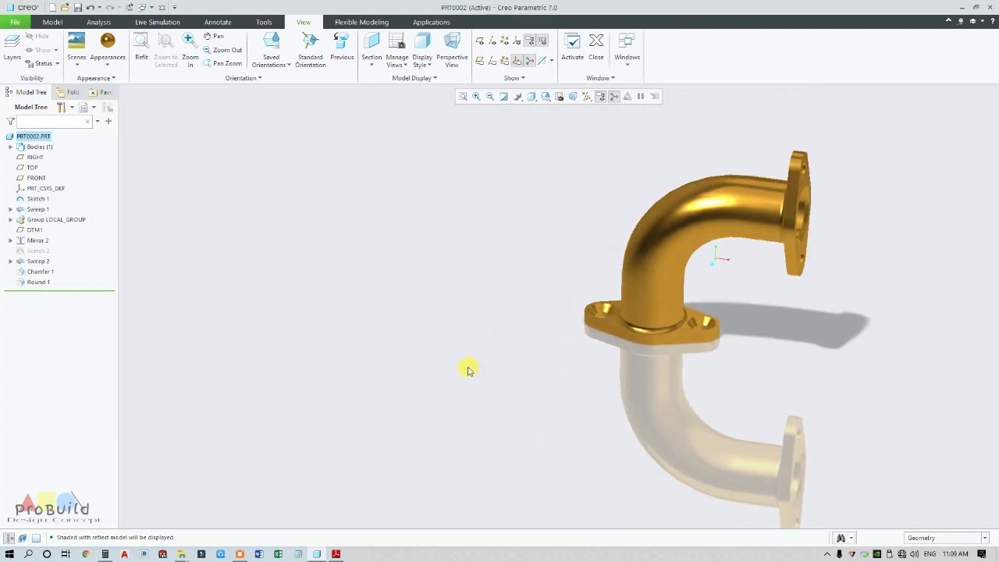